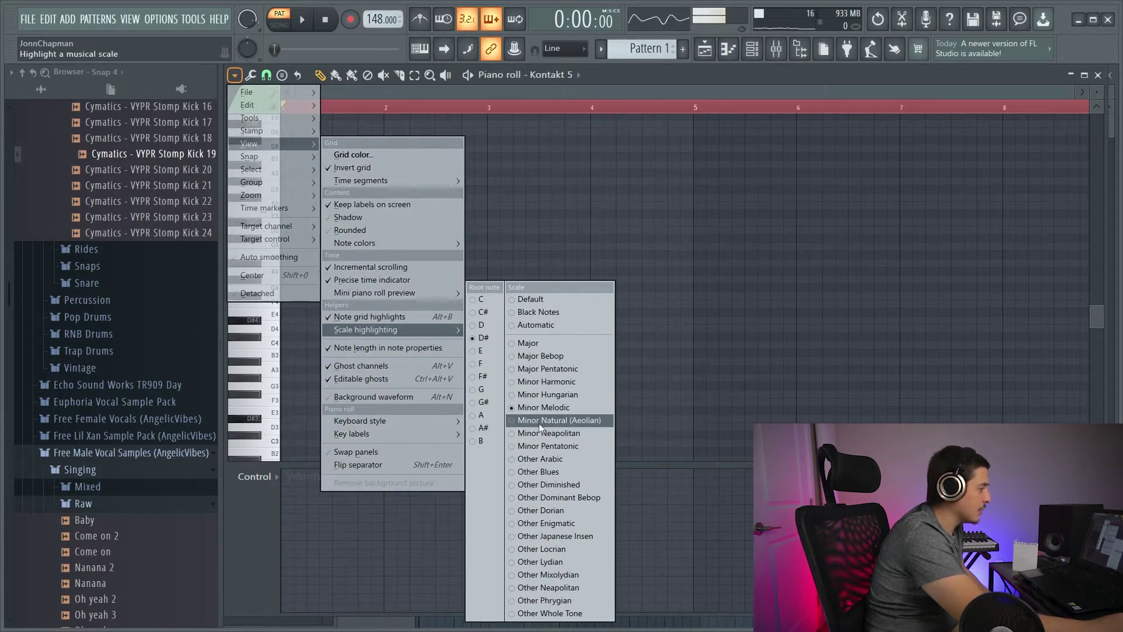
- Highlight the Minor Harmonic scale with D# as the root note in the piano roll
{"action": "left_click", "coordinate": [514, 387]}
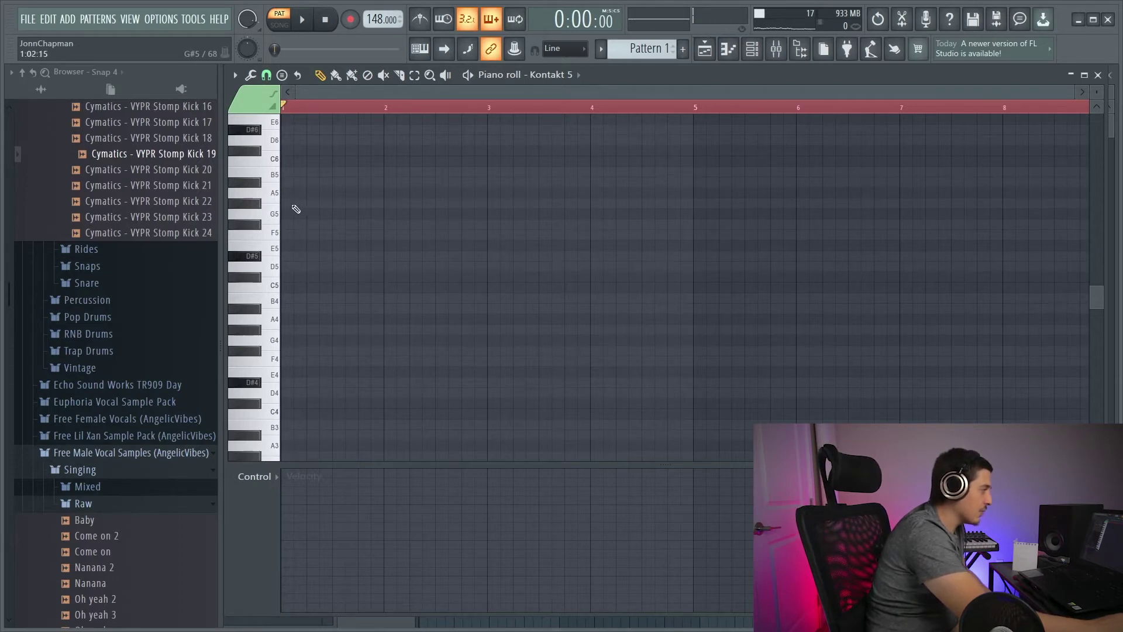
{"action": "left_click", "coordinate": [294, 172]}
{"action": "left_click", "coordinate": [295, 182]}
{"action": "left_click", "coordinate": [299, 203]}
{"action": "left_click", "coordinate": [297, 224]}
{"action": "left_click", "coordinate": [304, 235]}
{"action": "right_click", "coordinate": [315, 235]}
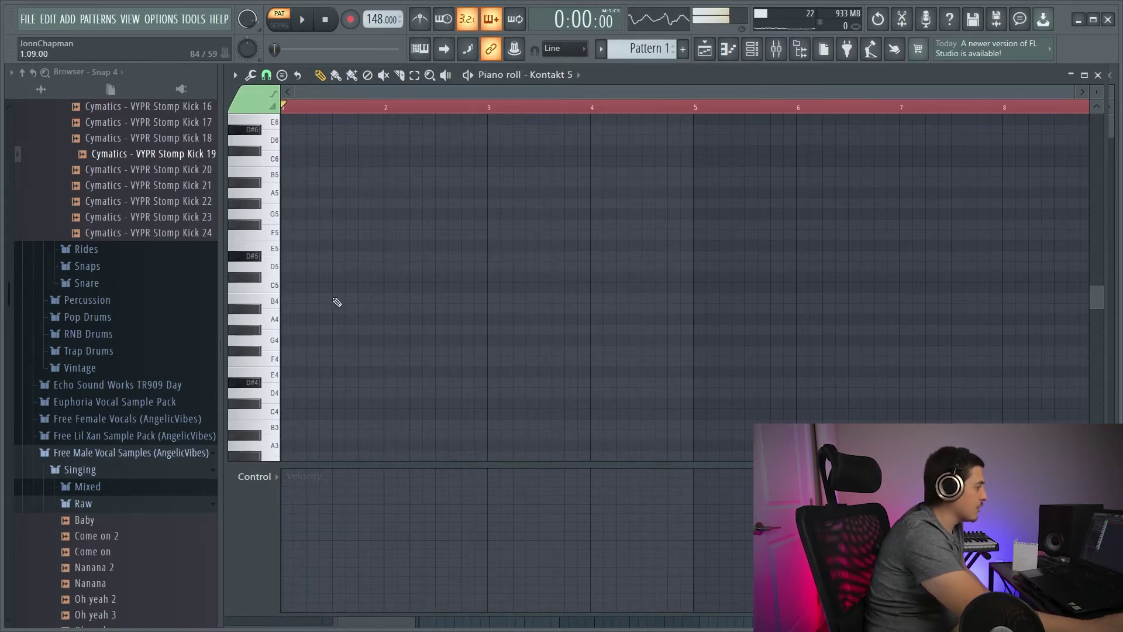
{"action": "left_click", "coordinate": [284, 385]}
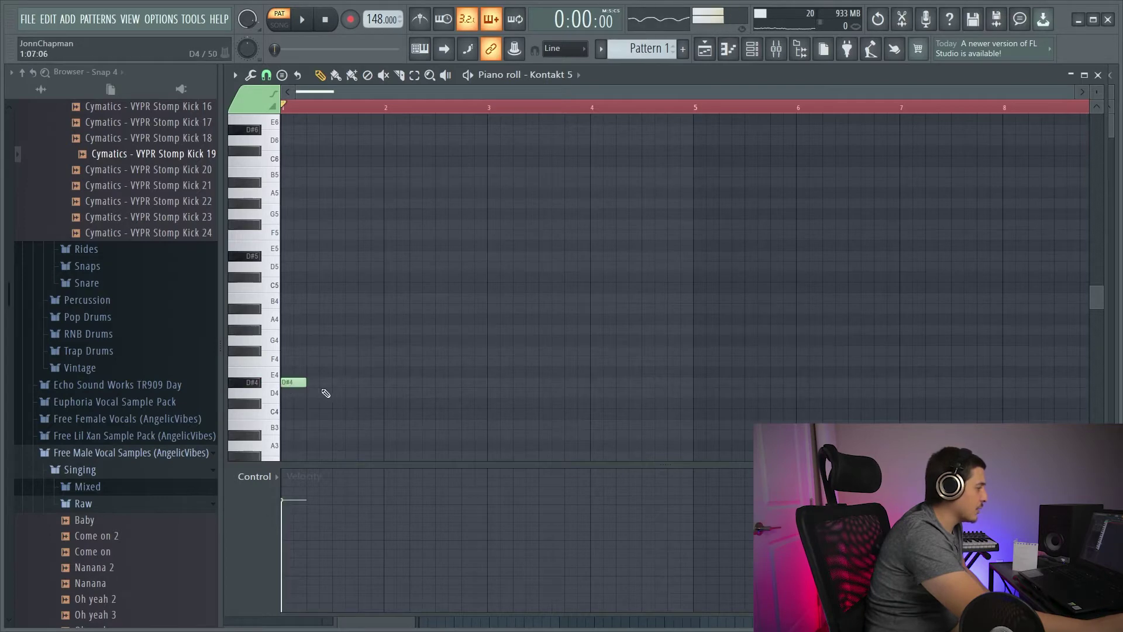
{"action": "right_click", "coordinate": [295, 382]}
- Place four consecutive one-bar D#3 bass notes across bars 1 to 4
{"action": "scroll", "coordinate": [298, 392], "scroll_direction": "down", "scroll_amount": 2}
{"action": "left_click", "coordinate": [290, 448]}
{"action": "scroll", "coordinate": [307, 430], "scroll_direction": "down", "scroll_amount": 3}
{"action": "left_click_drag", "start_coordinate": [305, 352], "coordinate": [384, 352]}
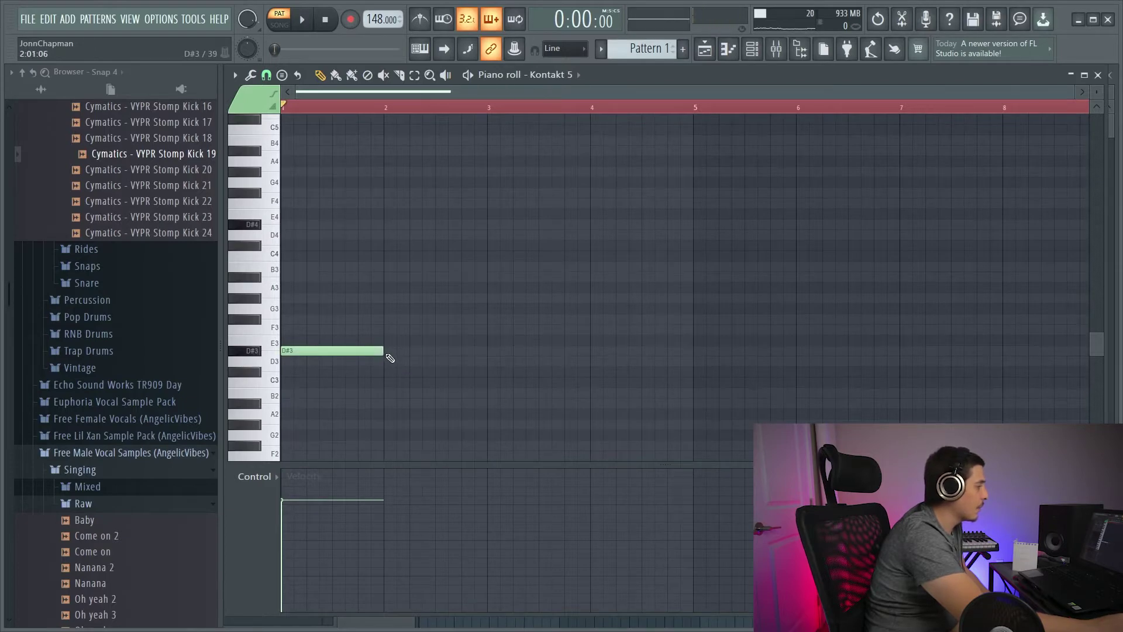
{"action": "left_click", "coordinate": [393, 353]}
{"action": "left_click", "coordinate": [517, 350]}
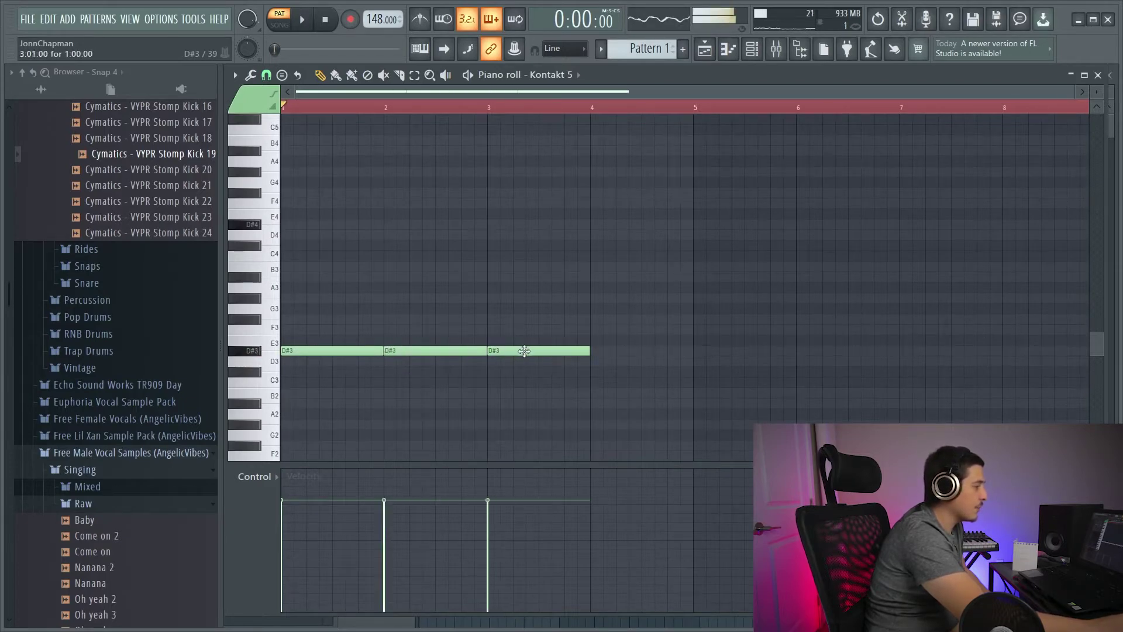
{"action": "left_click", "coordinate": [593, 351]}
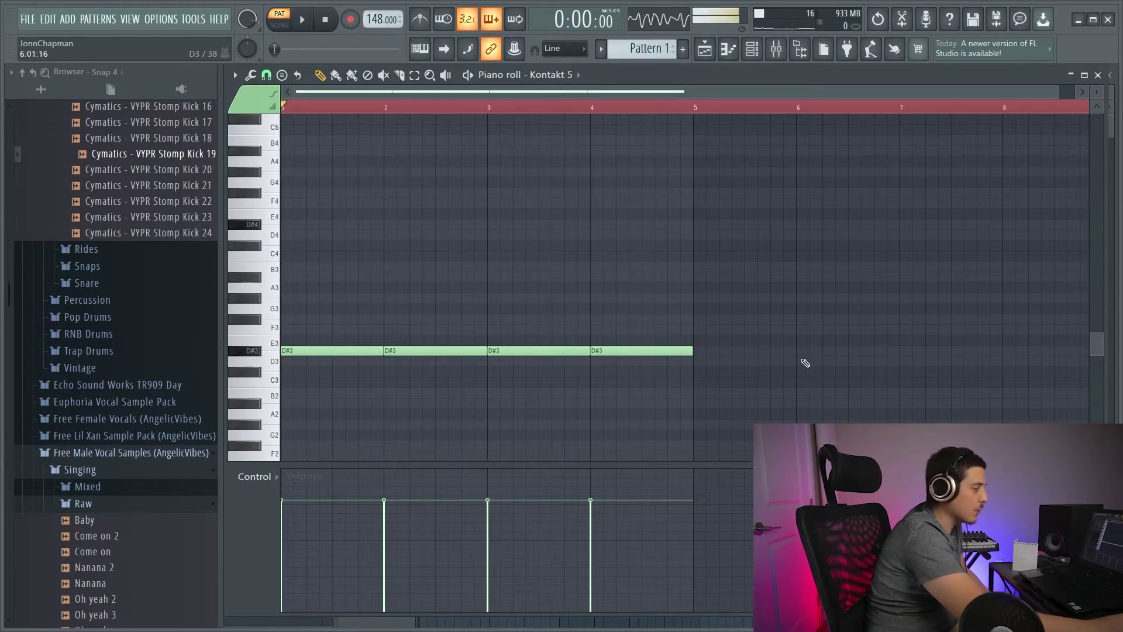
- Place four consecutive one-bar D3 bass notes across bars 5 to 8
{"action": "left_click", "coordinate": [697, 360]}
{"action": "left_click", "coordinate": [804, 363]}
{"action": "left_click", "coordinate": [907, 362]}
{"action": "left_click", "coordinate": [1018, 363]}
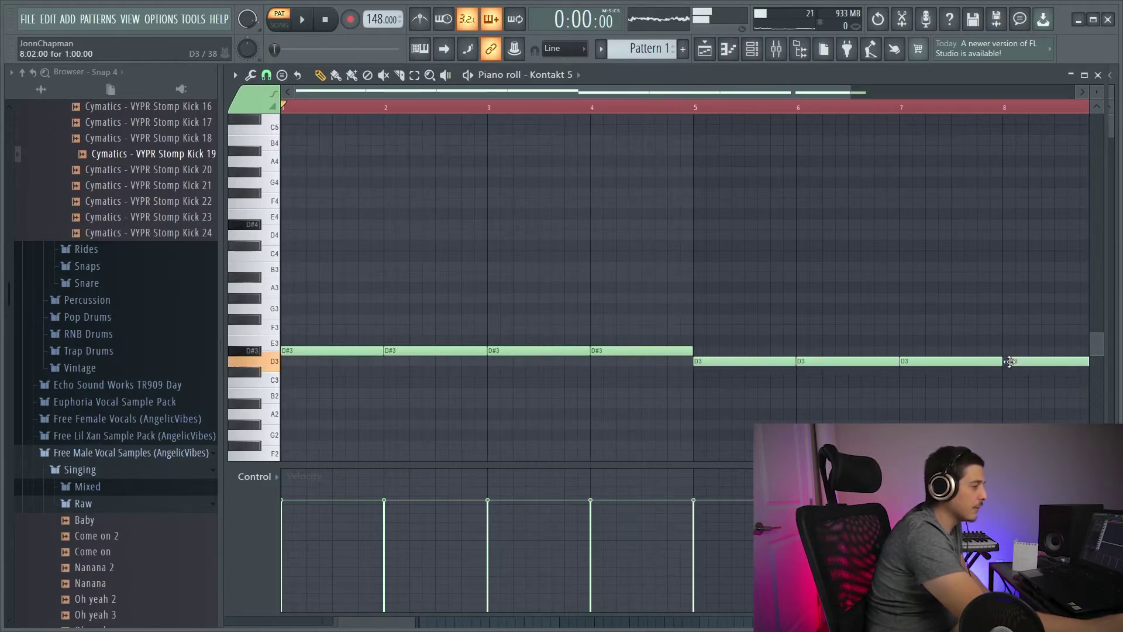
- Audition the D#3 and D3 pitches to compare them, then play back the bass-note pattern
{"action": "left_click_drag", "start_coordinate": [584, 89], "coordinate": [544, 122]}
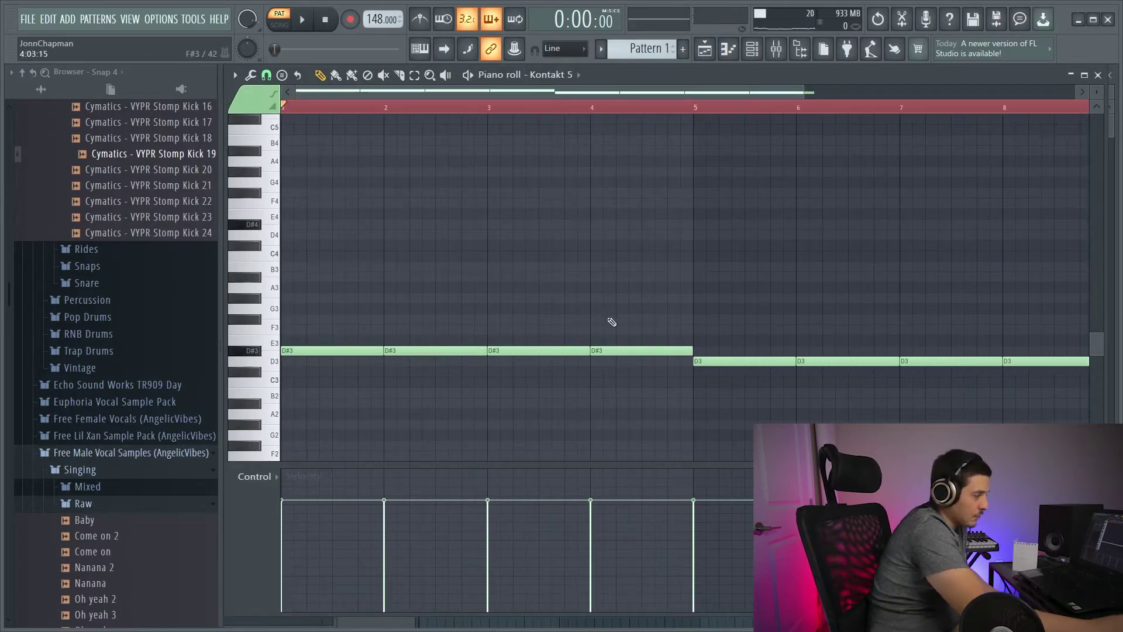
{"action": "left_click", "coordinate": [309, 349]}
{"action": "left_click", "coordinate": [707, 358]}
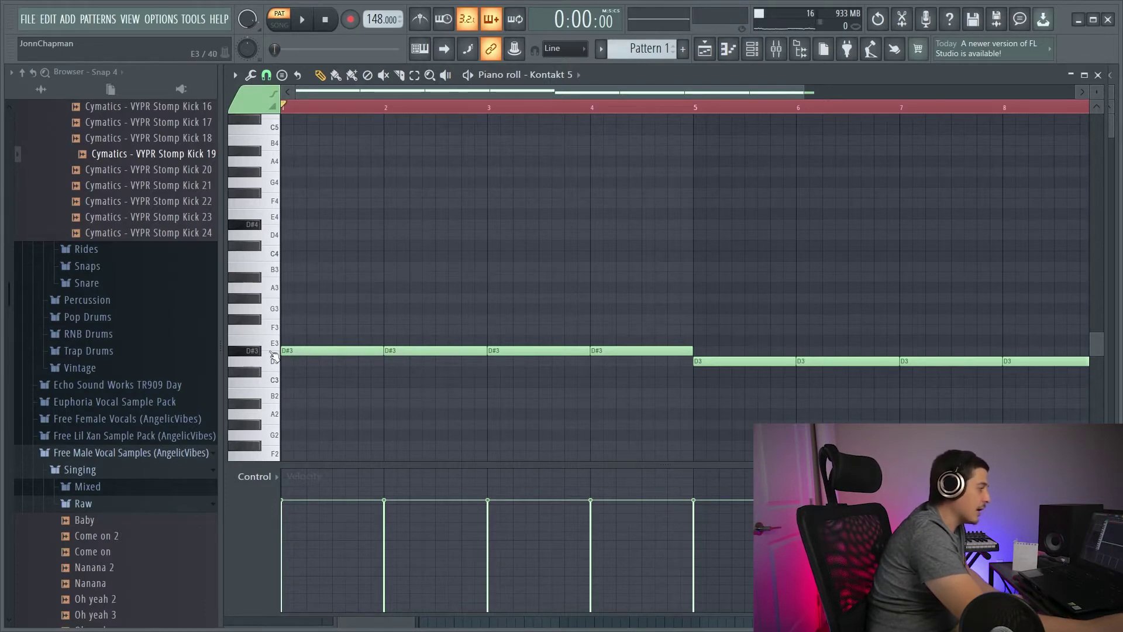
{"action": "left_click", "coordinate": [545, 353]}
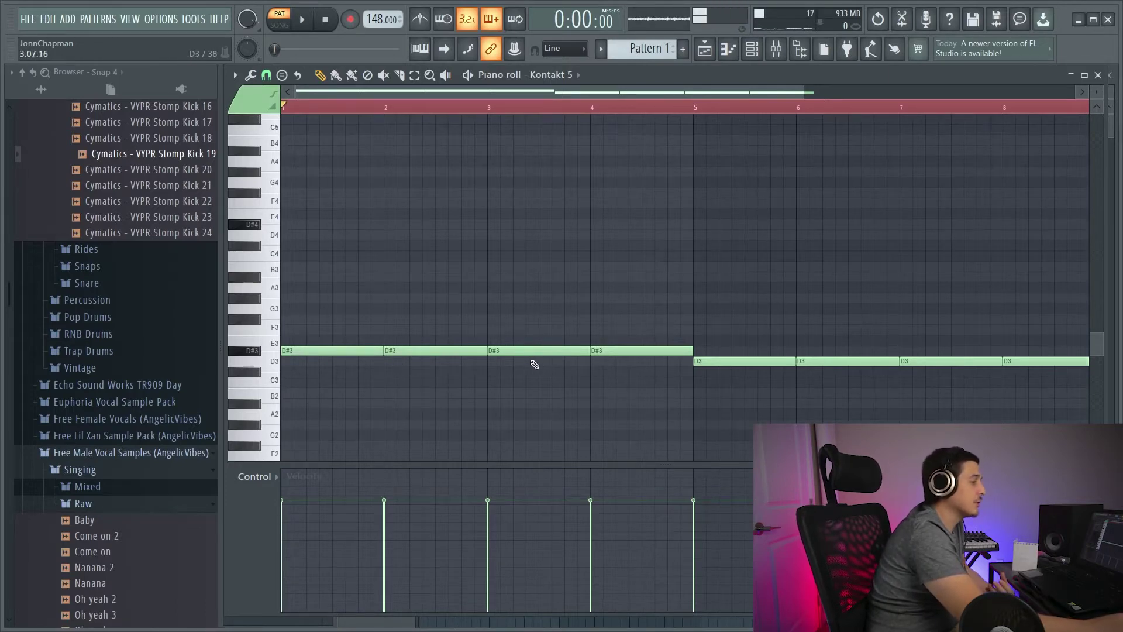
{"action": "left_click", "coordinate": [257, 352]}
{"action": "left_click", "coordinate": [267, 362]}
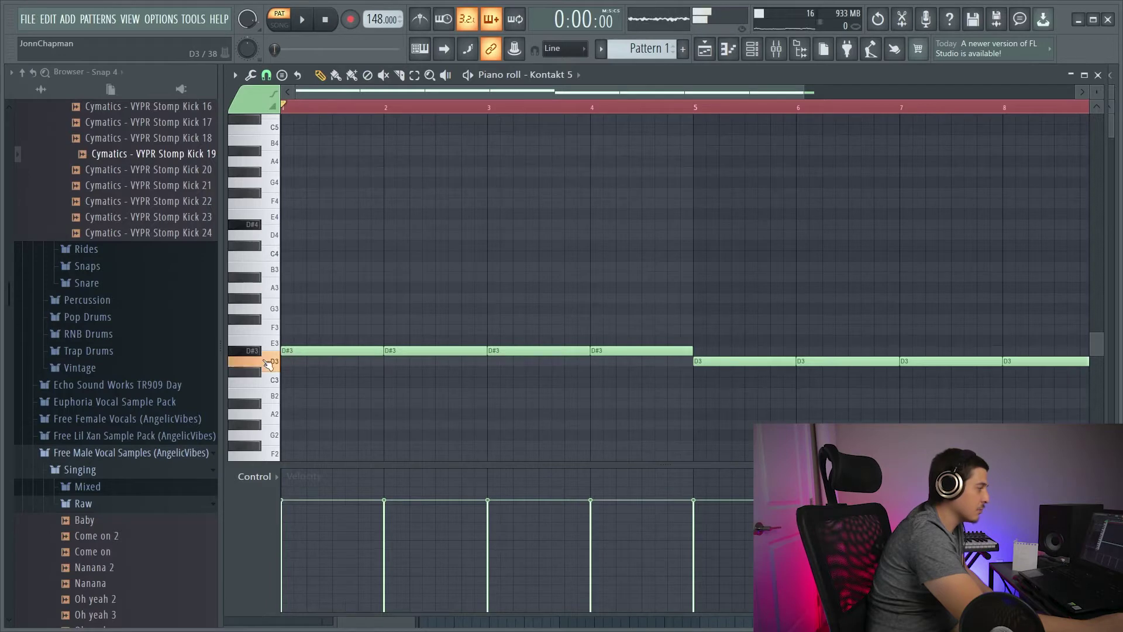
{"action": "left_click", "coordinate": [265, 361]}
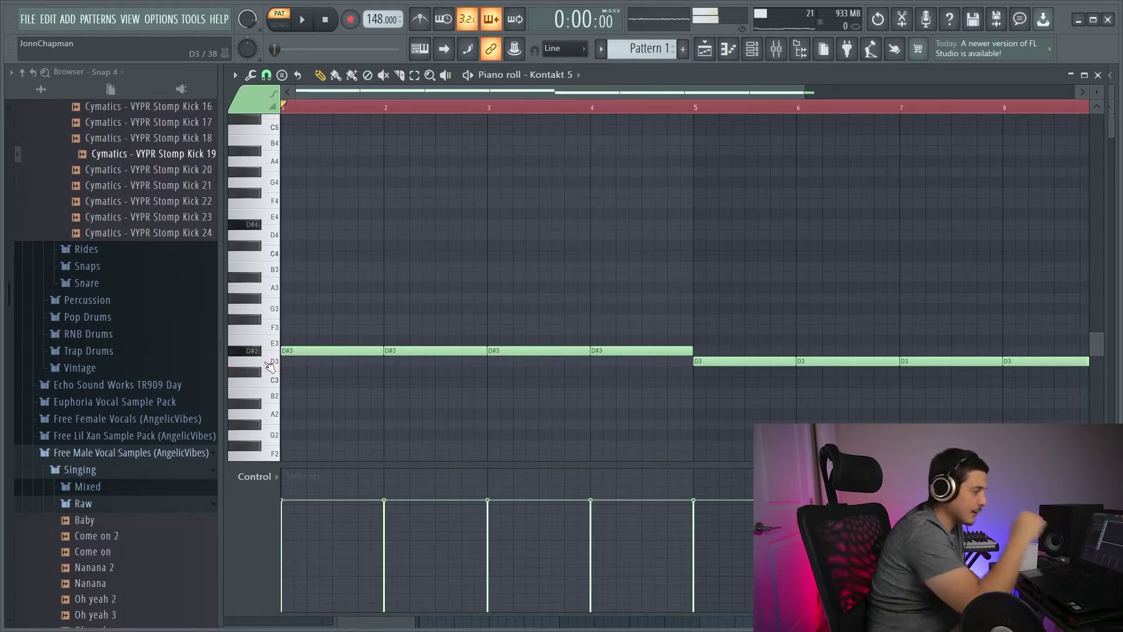
{"action": "left_click", "coordinate": [270, 366]}
{"action": "left_click", "coordinate": [256, 374]}
{"action": "left_click", "coordinate": [277, 363]}
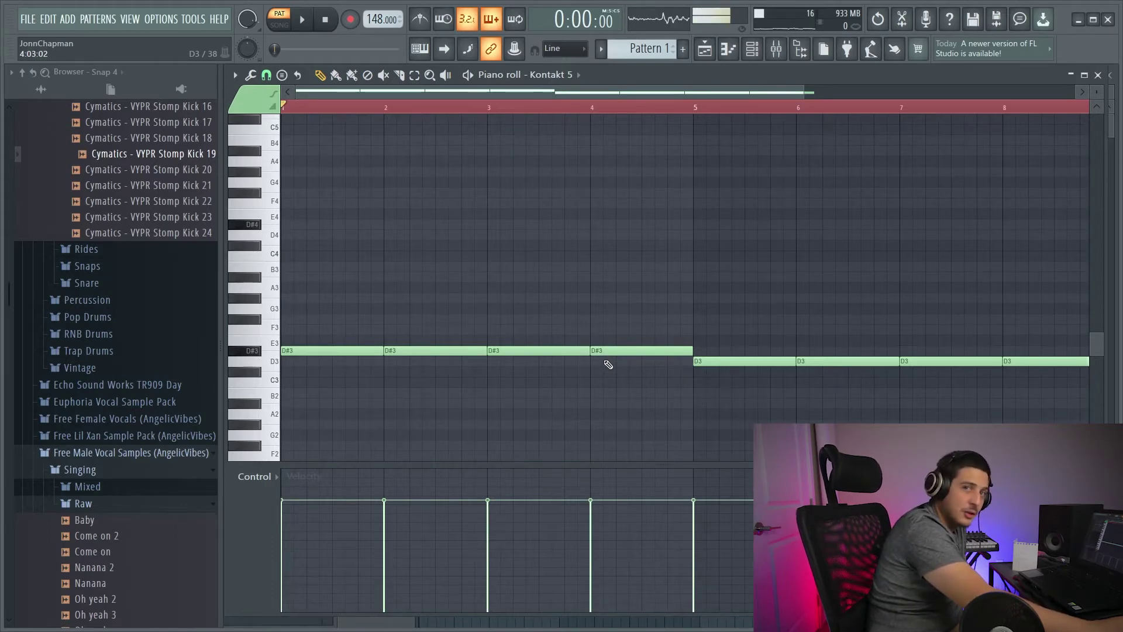
{"action": "left_click", "coordinate": [301, 20]}
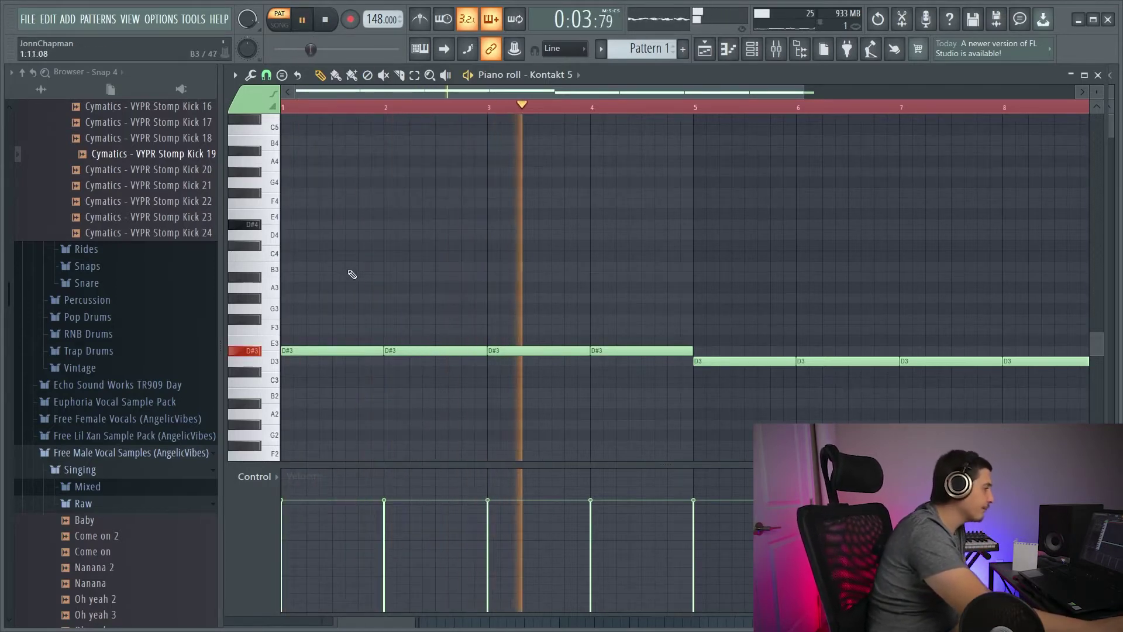
{"action": "left_click", "coordinate": [328, 20]}
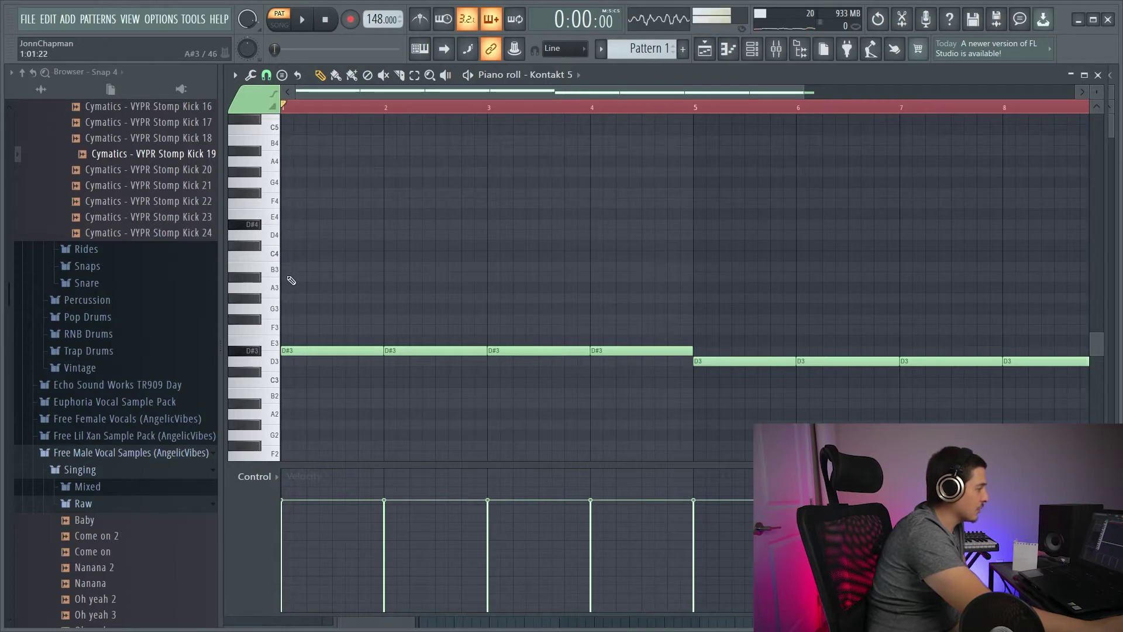
{"action": "left_click", "coordinate": [293, 280]}
{"action": "left_click", "coordinate": [302, 19]}
{"action": "left_click", "coordinate": [323, 21]}
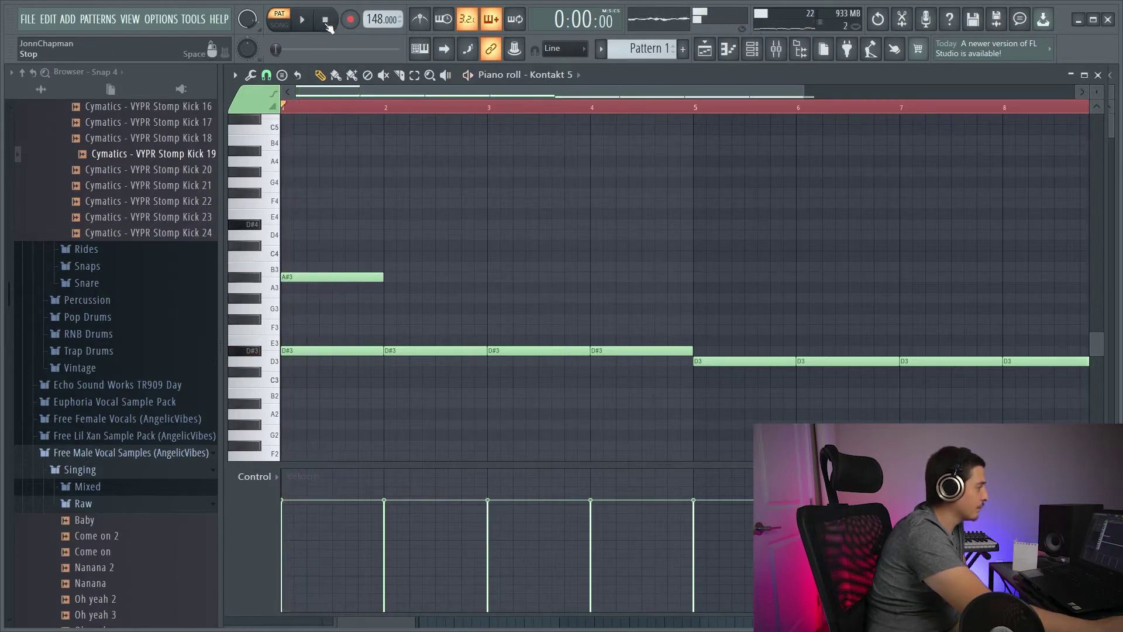
{"action": "right_click", "coordinate": [323, 274]}
- Place an A#4 melody note at the start of bar 1, listen to it, and shorten it to one beat
{"action": "scroll", "coordinate": [316, 260], "scroll_direction": "up", "scroll_amount": 5}
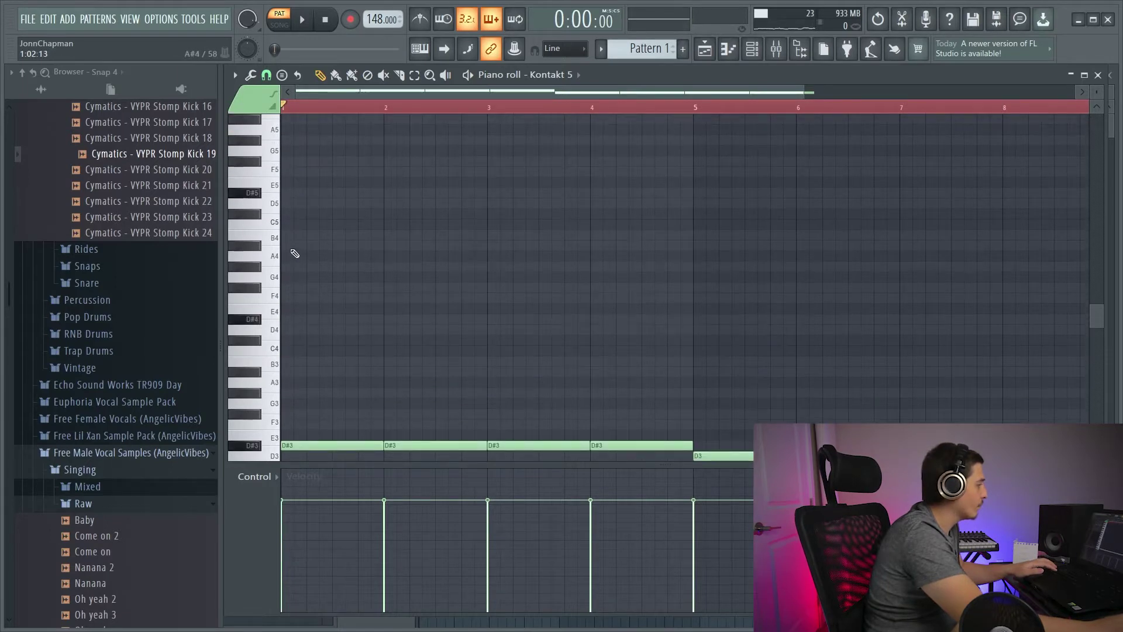
{"action": "left_click", "coordinate": [298, 249]}
{"action": "key", "text": "space"}
{"action": "key", "text": "space"}
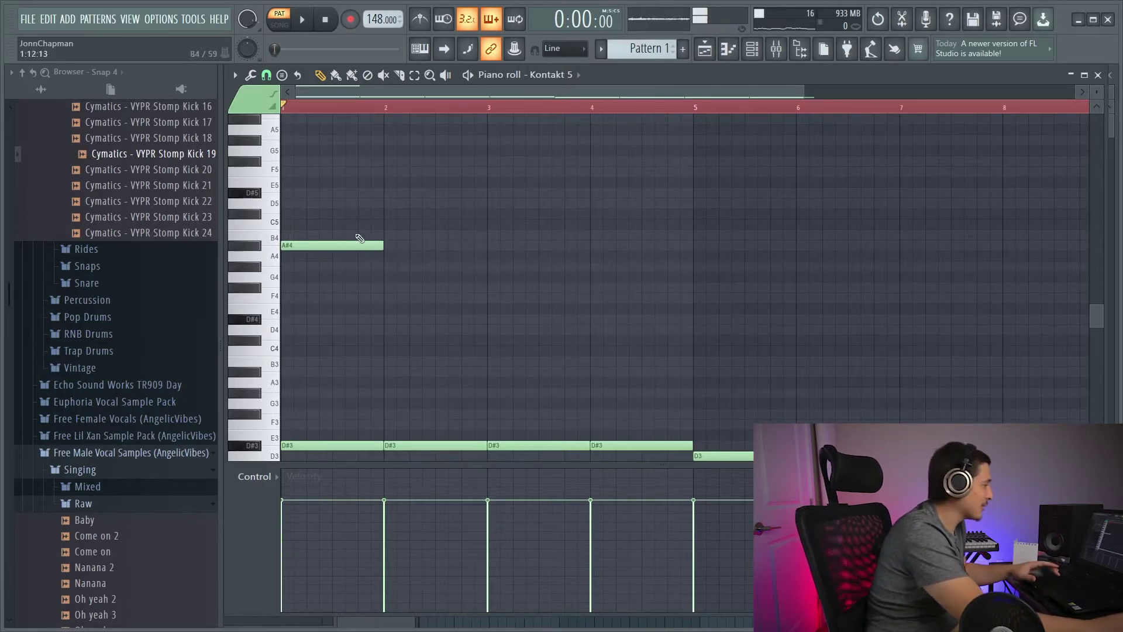
{"action": "key", "text": "space"}
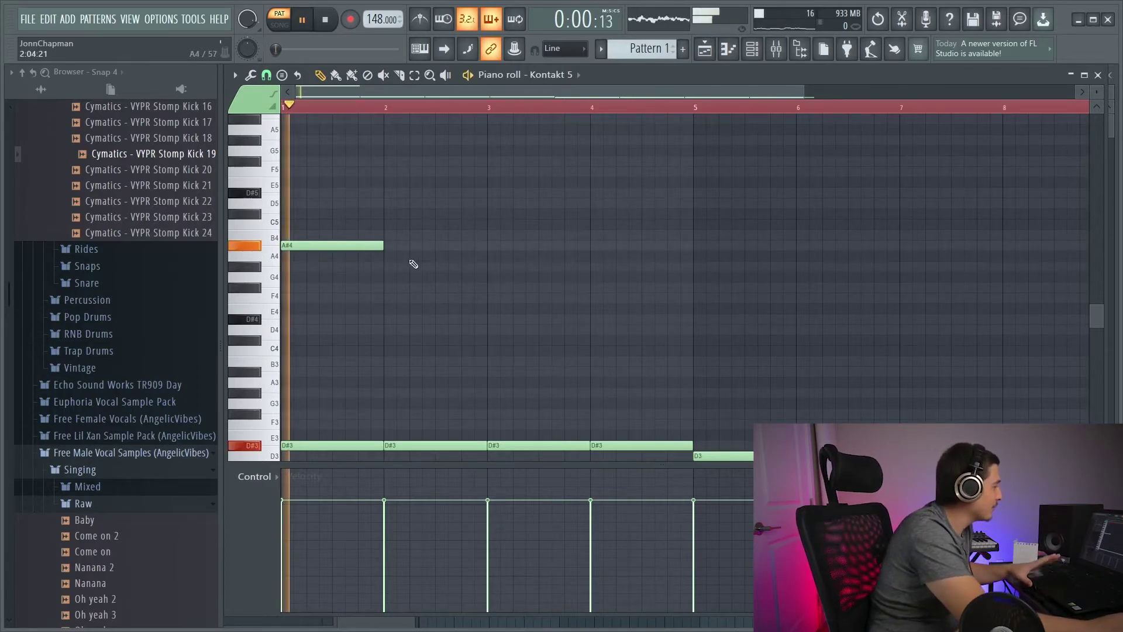
{"action": "key", "text": "space"}
{"action": "left_click_drag", "start_coordinate": [384, 244], "coordinate": [314, 256]}
- Fill the rest of bar 1 with one-beat B4, D5 and B4 melody notes and play them back
{"action": "left_click_drag", "start_coordinate": [803, 89], "coordinate": [477, 88]}
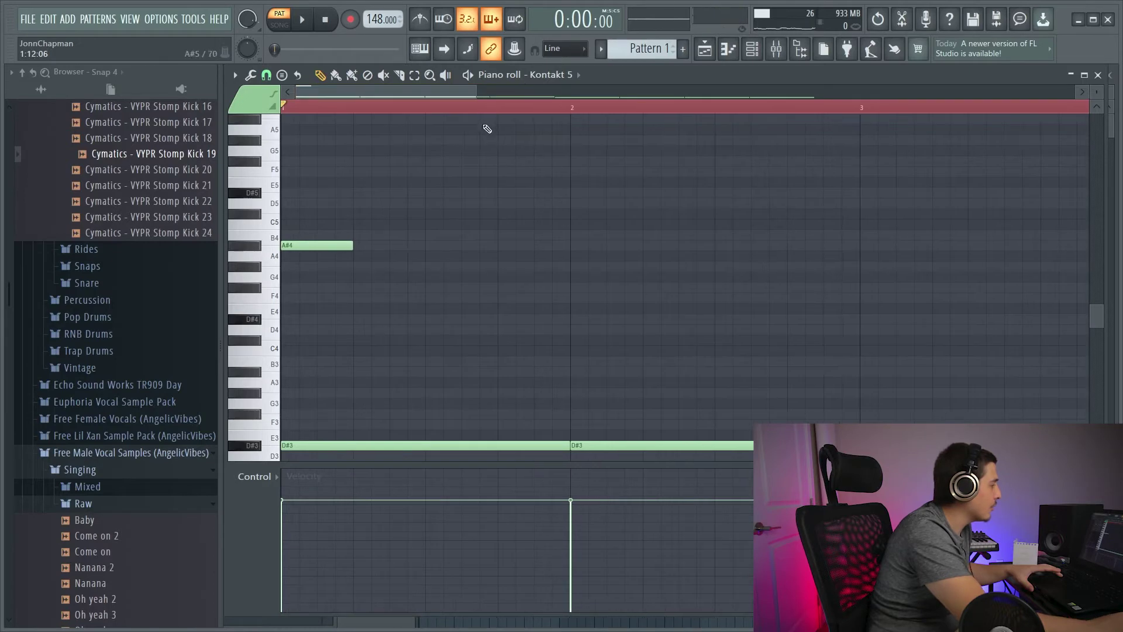
{"action": "left_click_drag", "start_coordinate": [403, 92], "coordinate": [343, 96]}
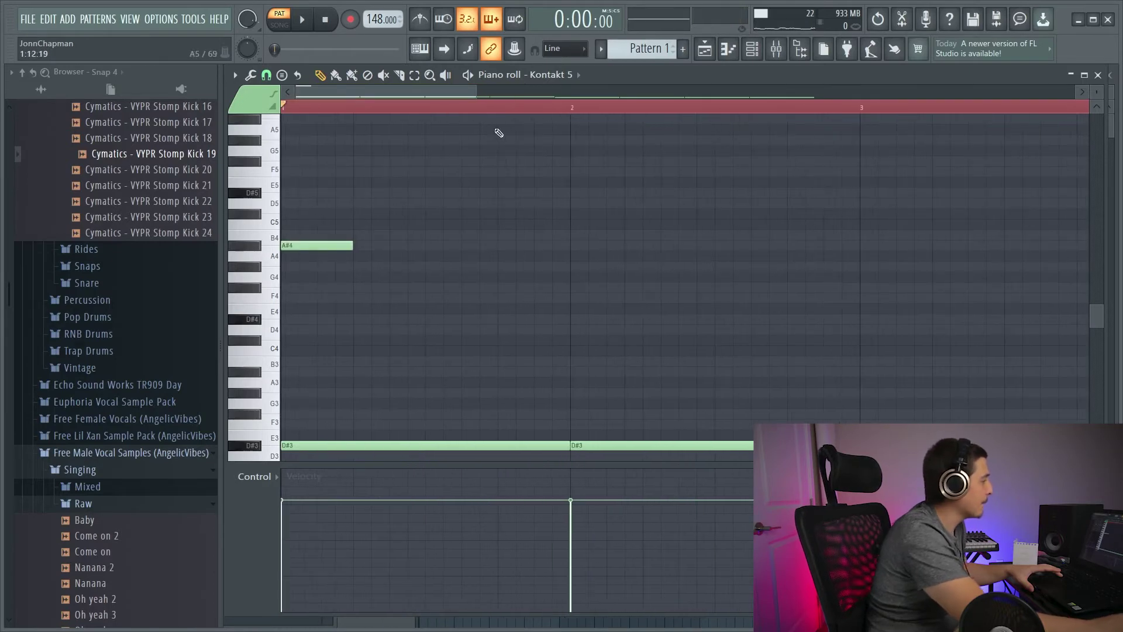
{"action": "left_click_drag", "start_coordinate": [480, 89], "coordinate": [559, 89]}
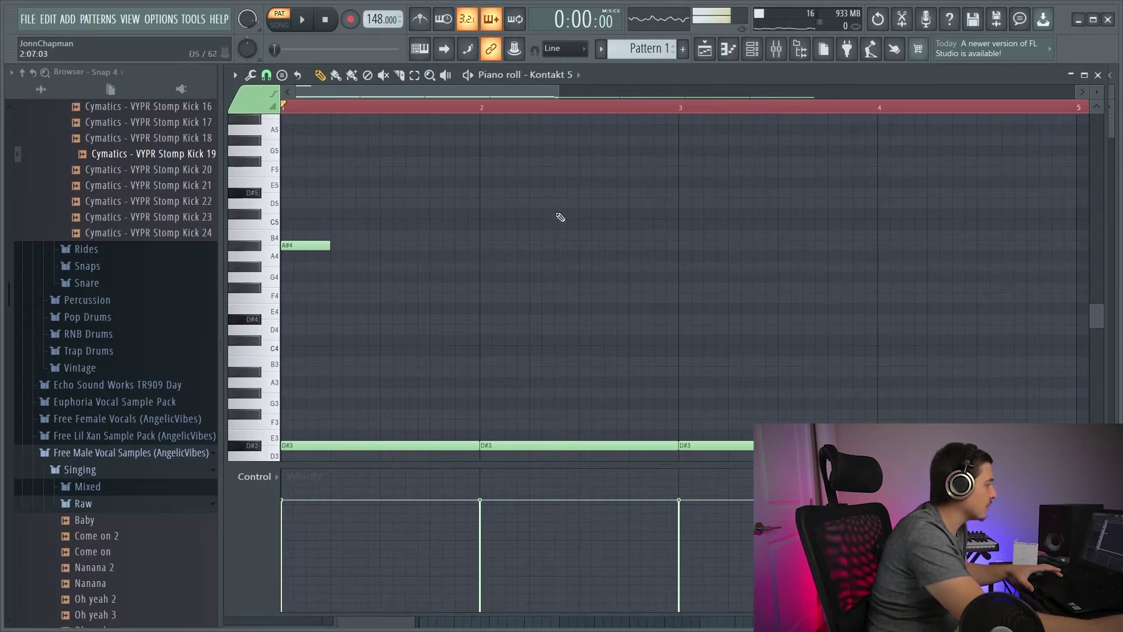
{"action": "left_click", "coordinate": [342, 234]}
{"action": "left_click", "coordinate": [392, 205]}
{"action": "left_click", "coordinate": [440, 235]}
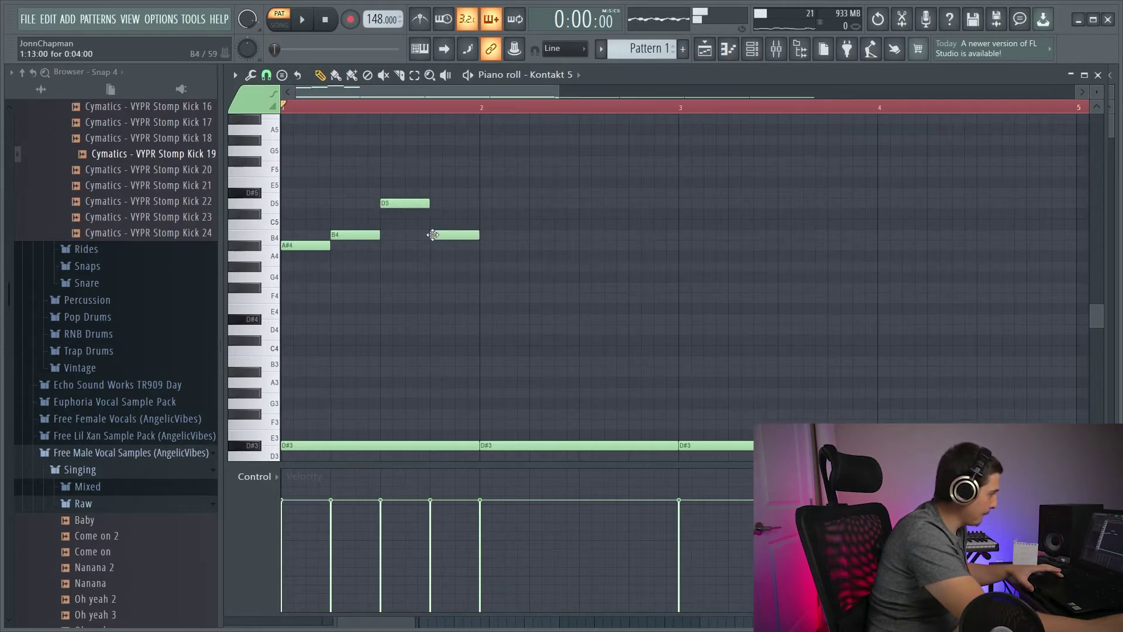
{"action": "key", "text": "space"}
{"action": "key", "text": "space"}
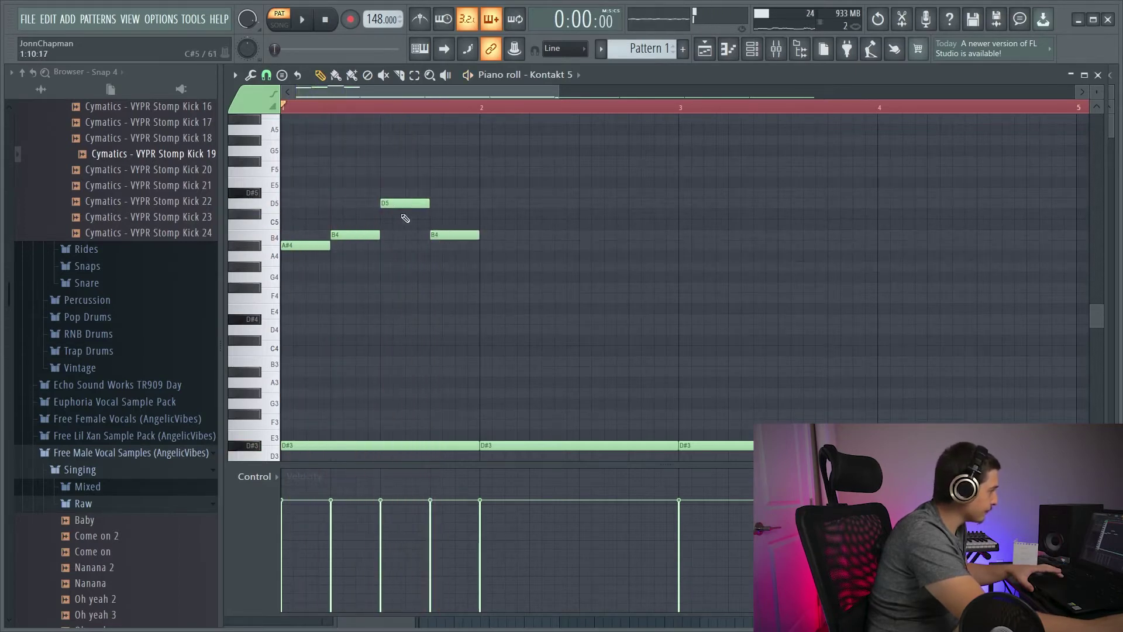
- Move the second, third and fourth melody notes of bar 1 to G#4, B4 and A#4, checking with playback
{"action": "left_click_drag", "start_coordinate": [361, 236], "coordinate": [361, 271]}
{"action": "key", "text": "space"}
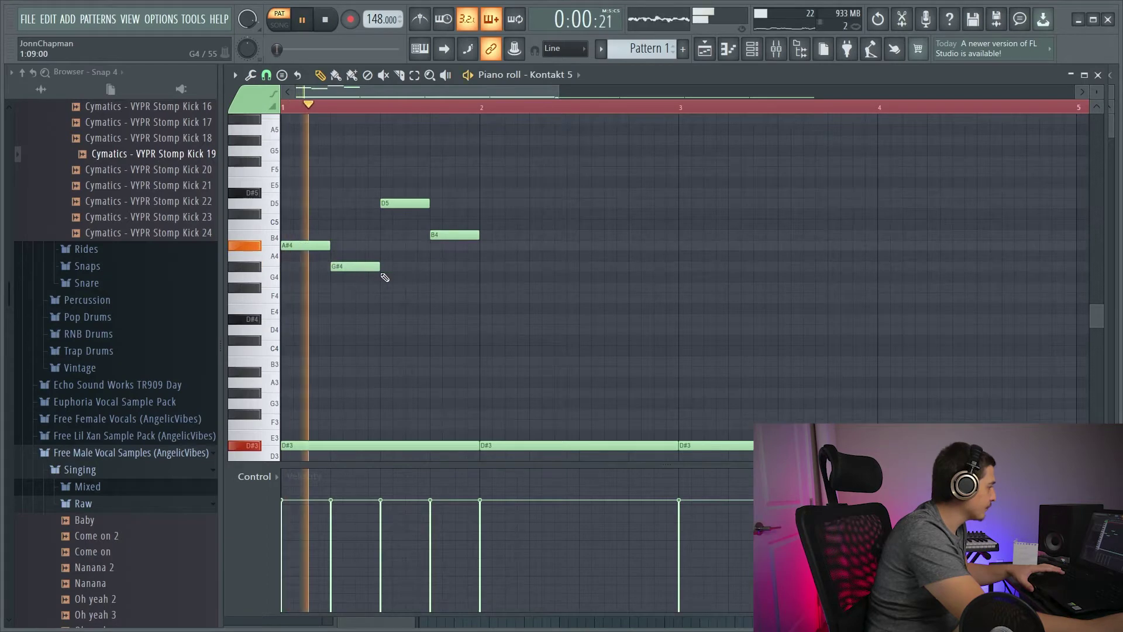
{"action": "key", "text": "space"}
{"action": "key", "text": "space"}
{"action": "left_click_drag", "start_coordinate": [391, 206], "coordinate": [434, 255]}
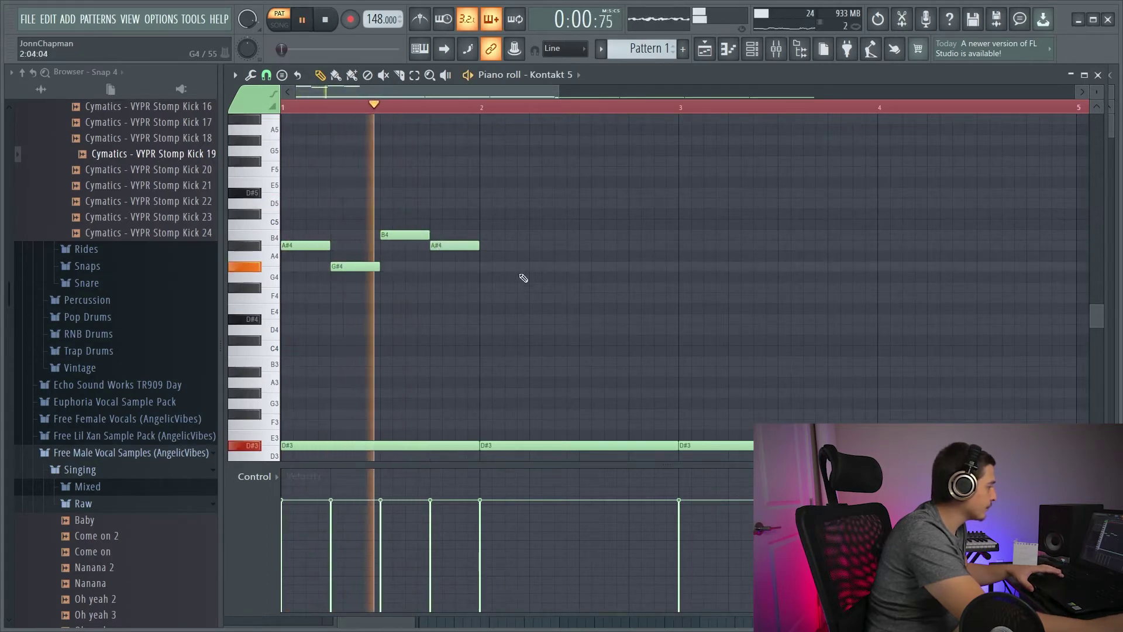
{"action": "key", "text": "space"}
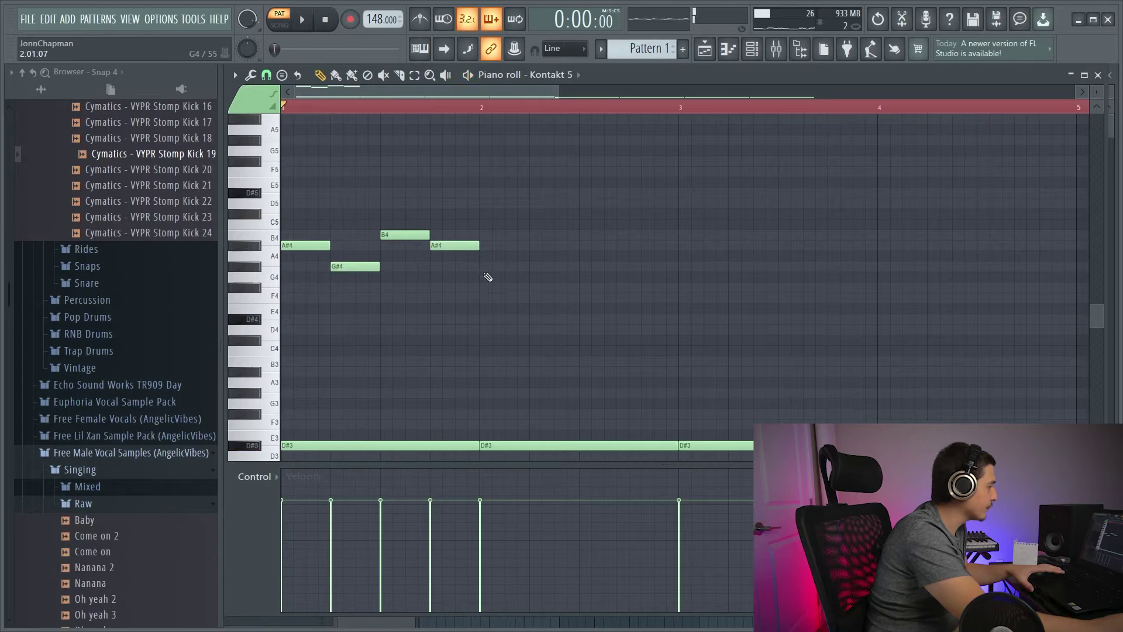
- Fill bar 2 with one-beat melody notes D#5, A#4, B4 and F4
{"action": "left_click", "coordinate": [483, 194]}
{"action": "left_click", "coordinate": [533, 203]}
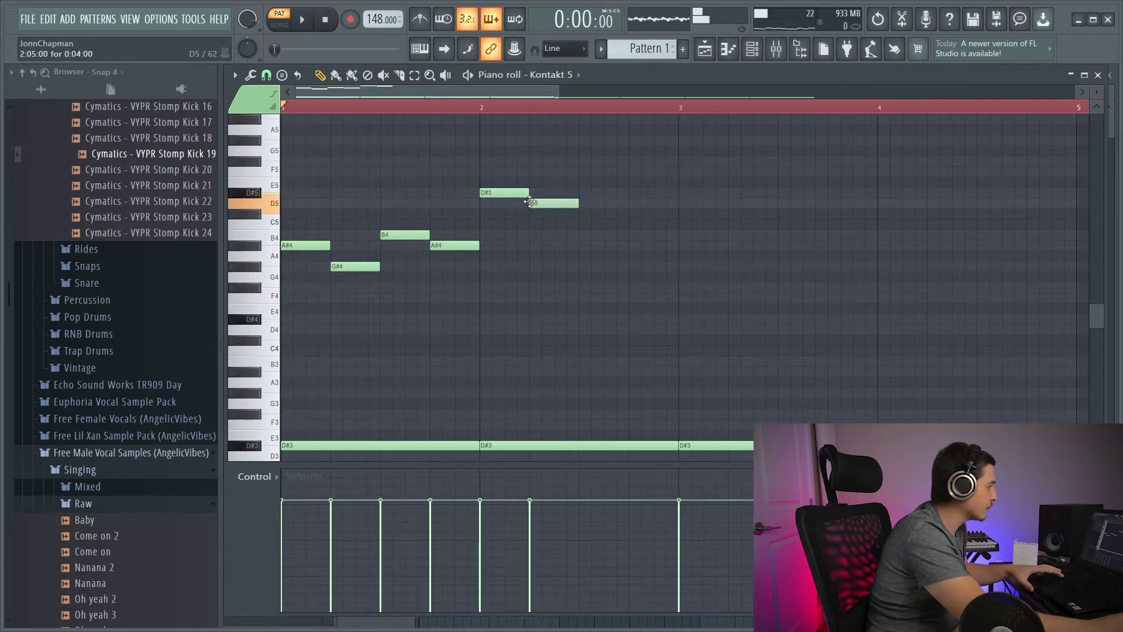
{"action": "key", "text": "ctrl+z"}
{"action": "left_click", "coordinate": [535, 246]}
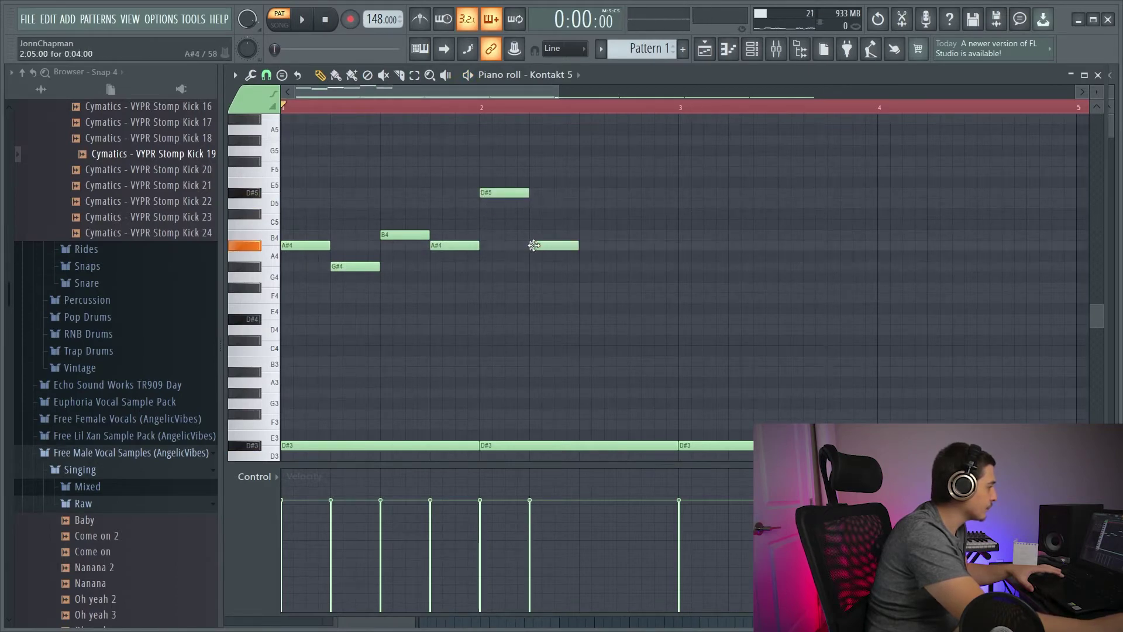
{"action": "left_click", "coordinate": [585, 235]}
{"action": "left_click", "coordinate": [630, 299]}
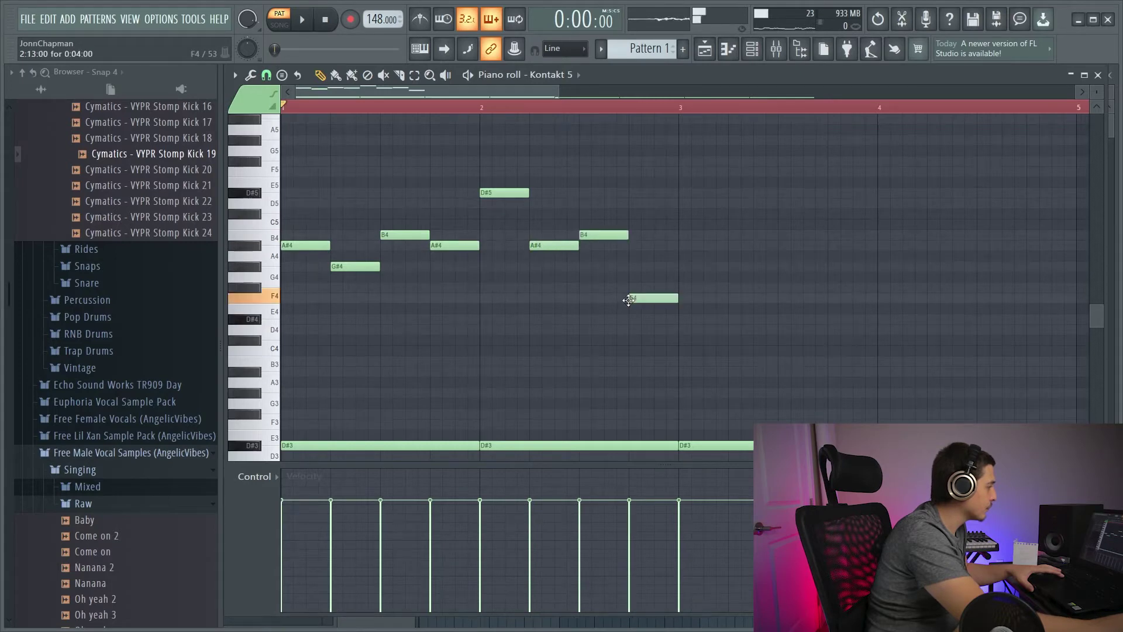
- Play back the melody and raise the last note of bar 2 to F#4
{"action": "key", "text": "space"}
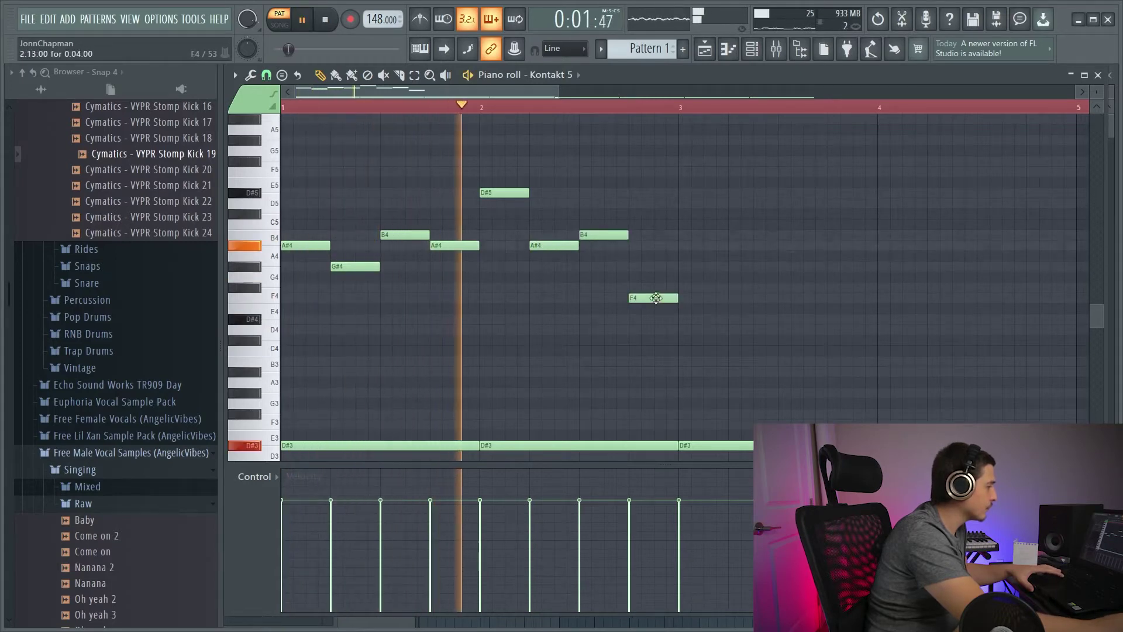
{"action": "left_click_drag", "start_coordinate": [656, 299], "coordinate": [656, 289]}
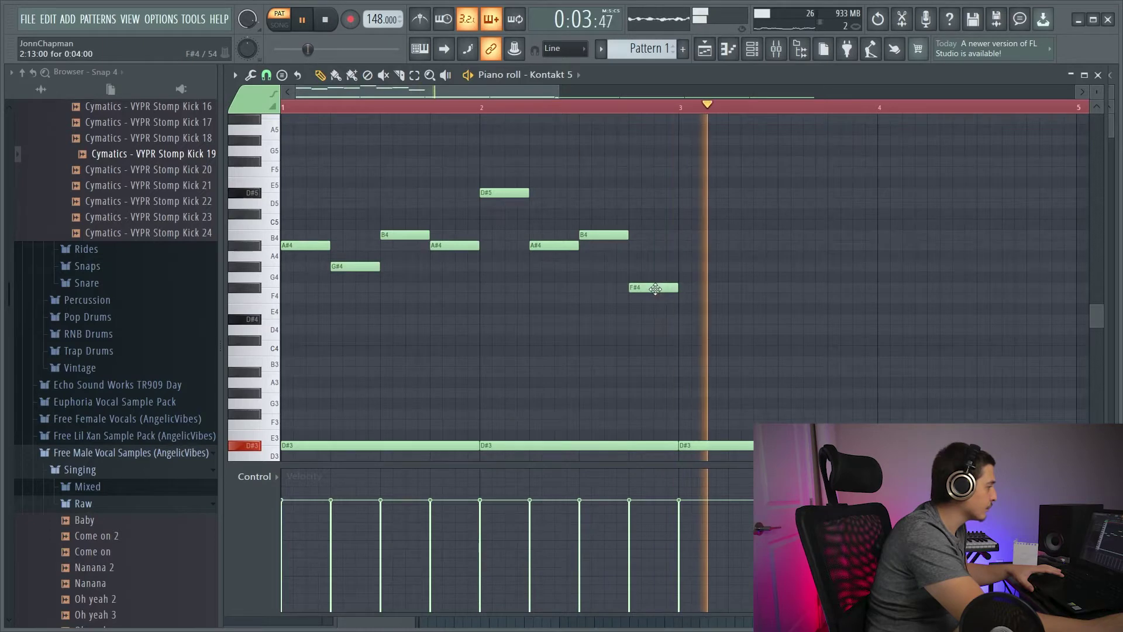
{"action": "key", "text": "space"}
- Duplicate the two-bar melody of bars 1 and 2 into bars 3 and 4, leaving out the bass notes
{"action": "scroll", "coordinate": [656, 288], "scroll_direction": "down", "scroll_amount": 3}
{"action": "left_click_drag", "start_coordinate": [538, 138], "coordinate": [563, 232]}
{"action": "left_click_drag", "start_coordinate": [483, 112], "coordinate": [282, 108]}
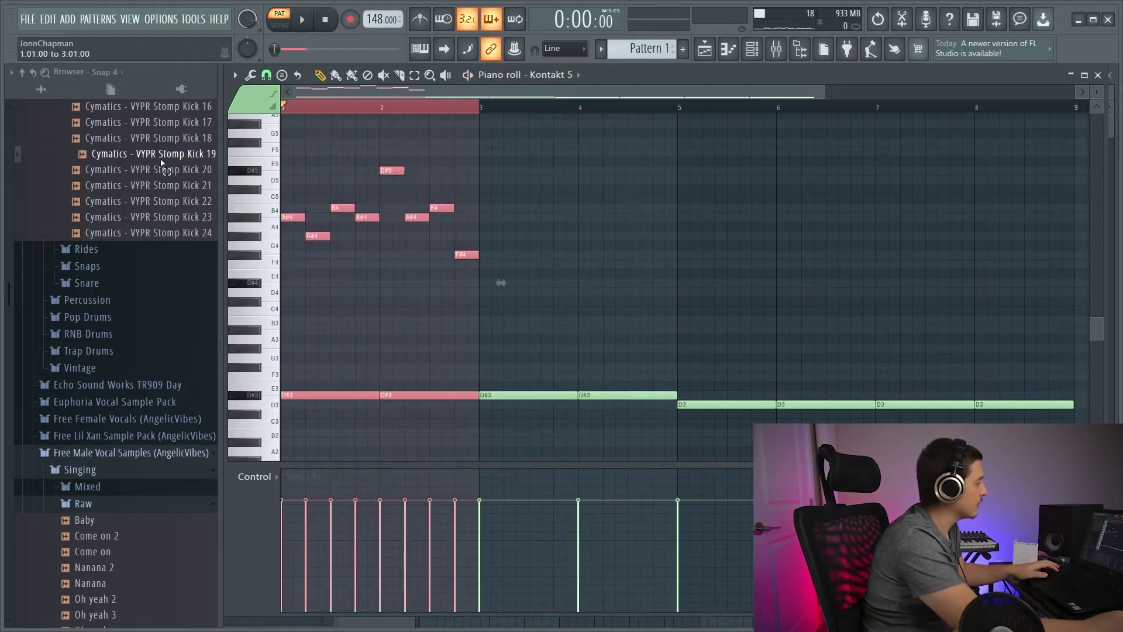
{"action": "left_click_drag", "start_coordinate": [539, 157], "coordinate": [281, 344]}
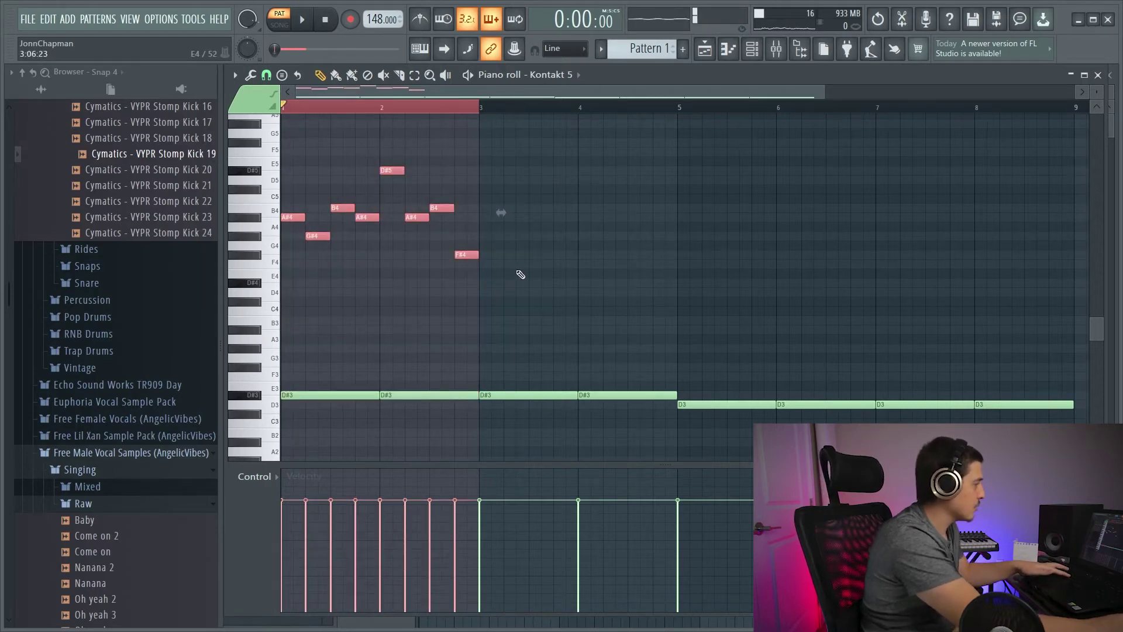
{"action": "key", "text": "ctrl+b"}
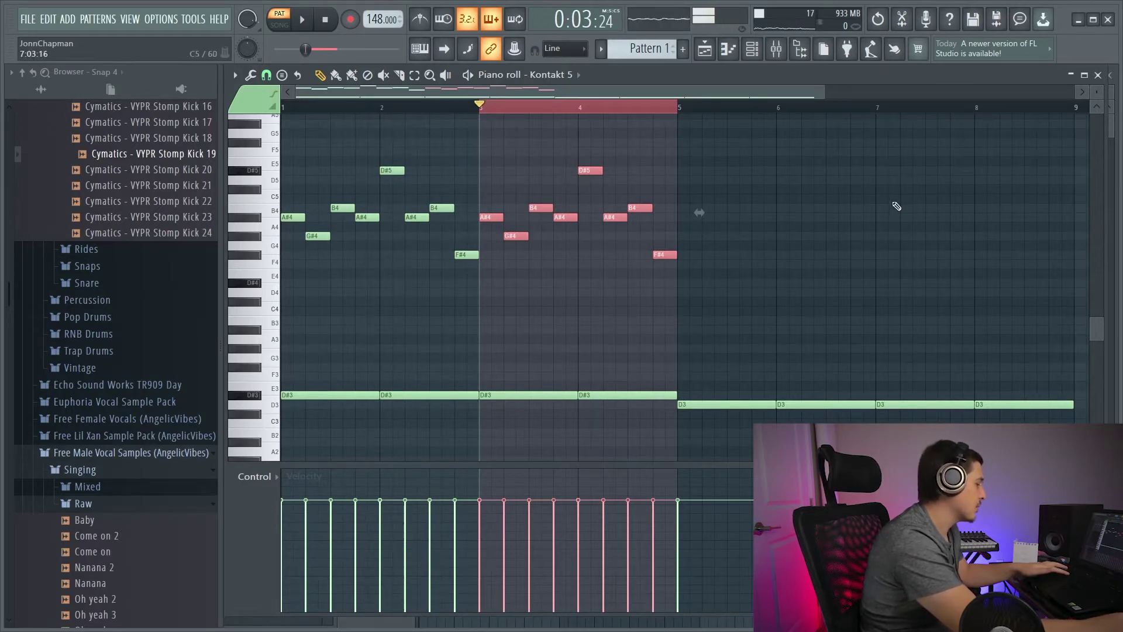
- Duplicate the two-bar melody twice more to fill bars 5 to 8, and play the pattern from the start
{"action": "key", "text": "ctrl+b"}
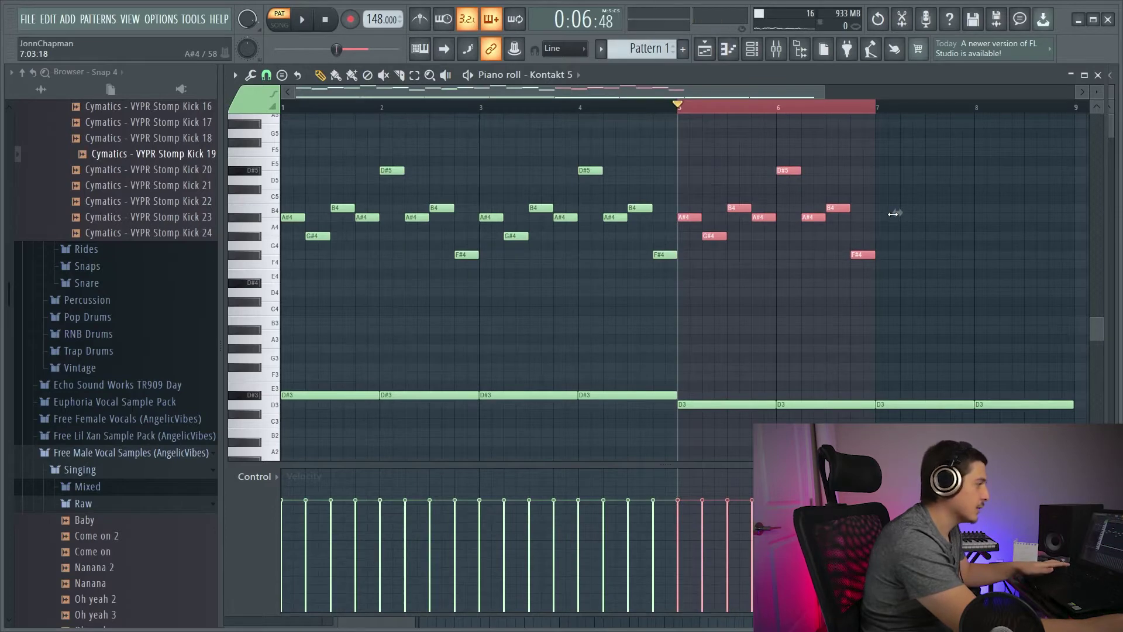
{"action": "key", "text": "ctrl+b"}
{"action": "left_click", "coordinate": [912, 115]}
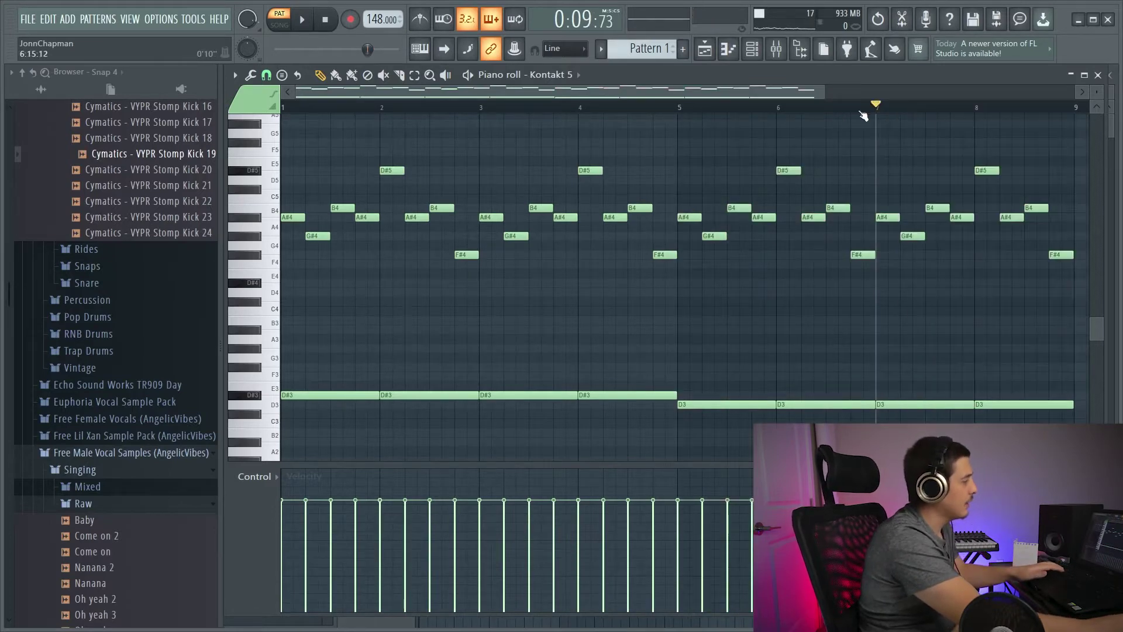
{"action": "left_click", "coordinate": [295, 110]}
{"action": "left_click_drag", "start_coordinate": [296, 109], "coordinate": [268, 108]}
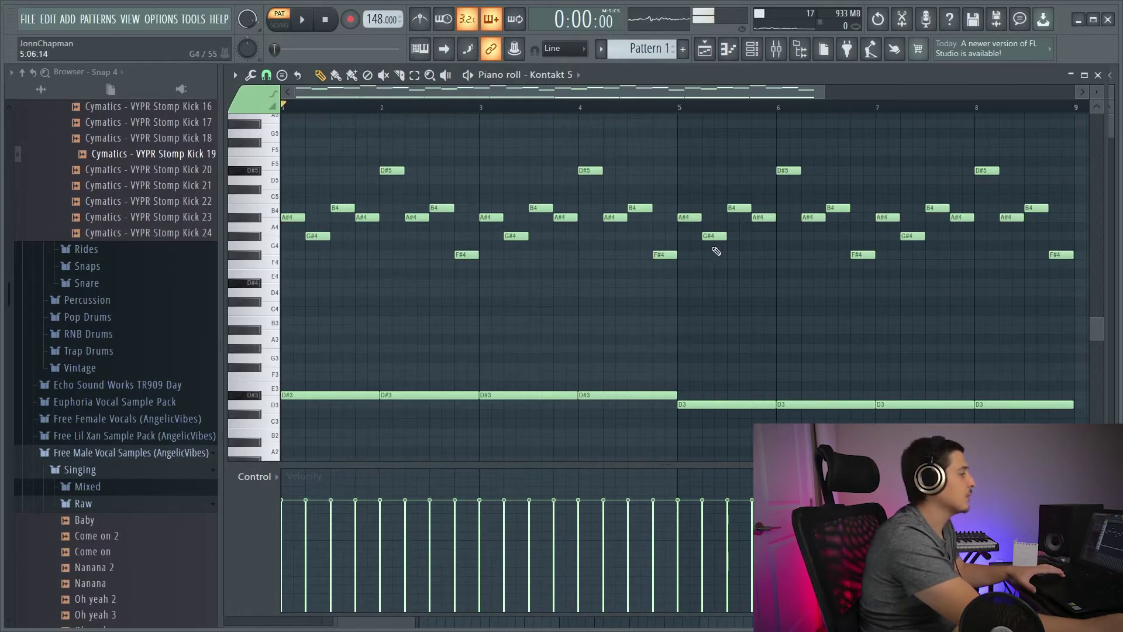
{"action": "key", "text": "space"}
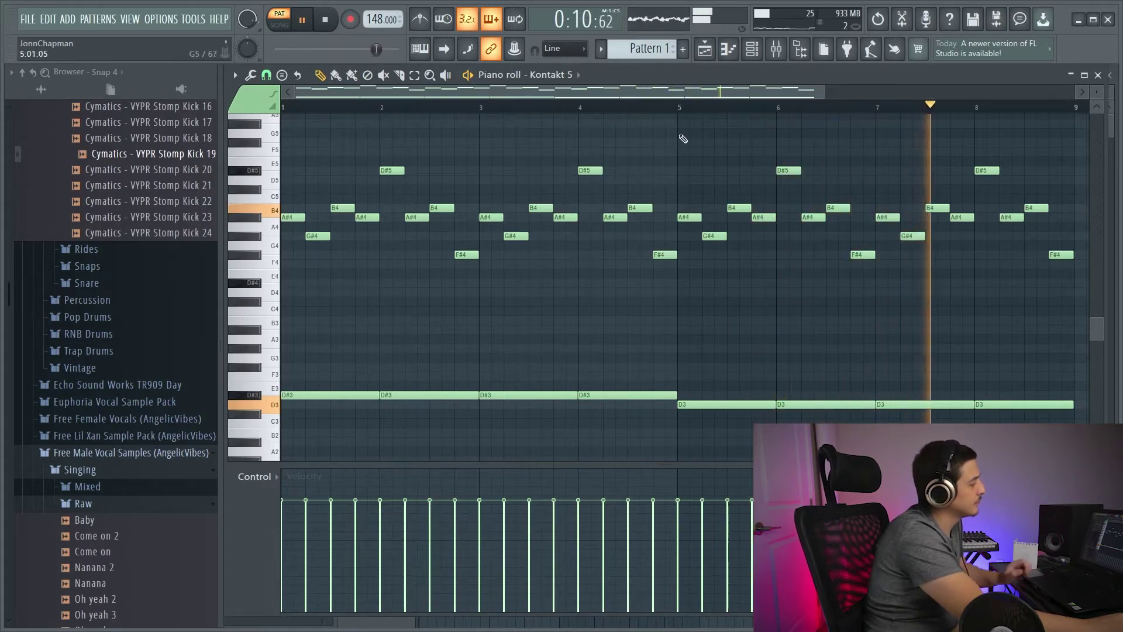
{"action": "left_click_drag", "start_coordinate": [665, 94], "coordinate": [672, 99]}
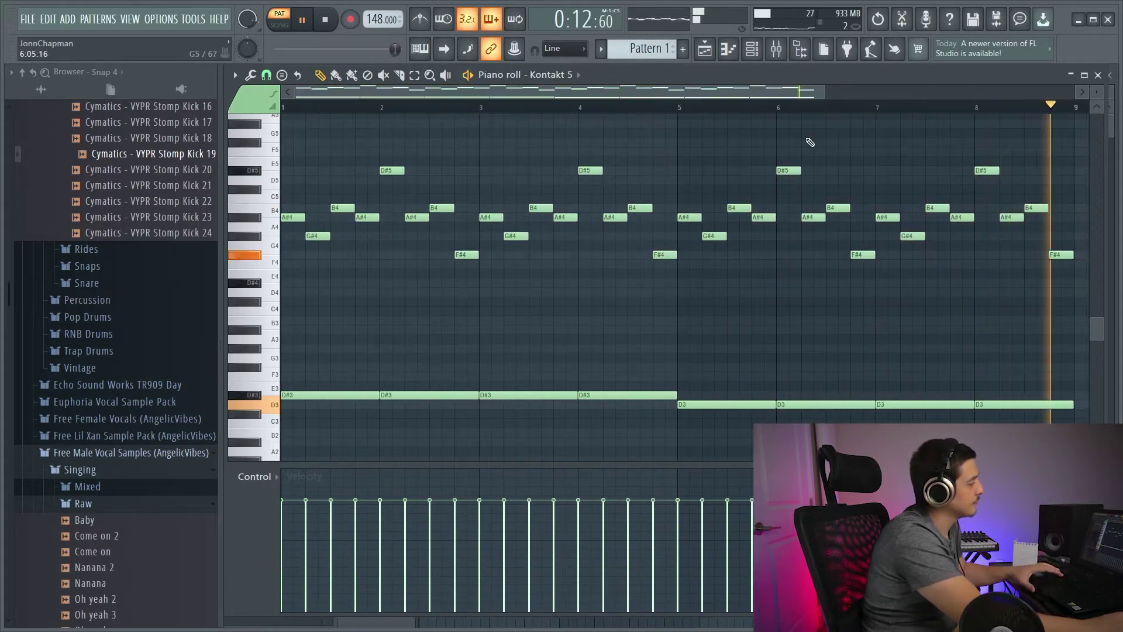
{"action": "key", "text": "space"}
- Lower the velocity of all D#3 and D3 bass notes to about 59% and check the balance with playback
{"action": "left_click_drag", "start_coordinate": [1079, 383], "coordinate": [280, 428]}
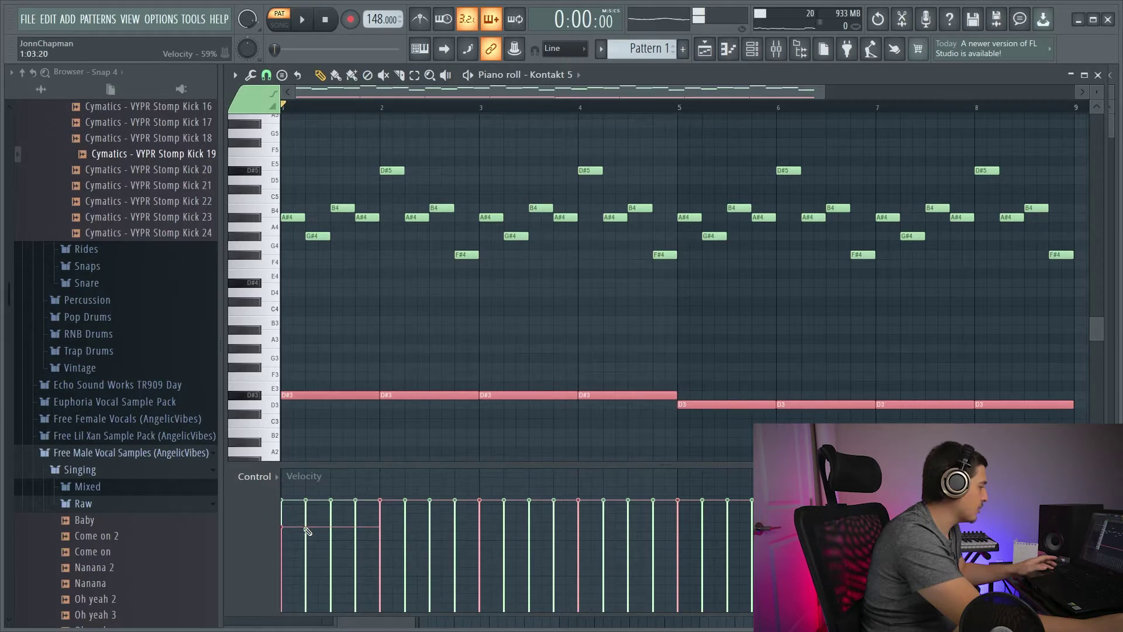
{"action": "left_click_drag", "start_coordinate": [462, 530], "coordinate": [719, 567]}
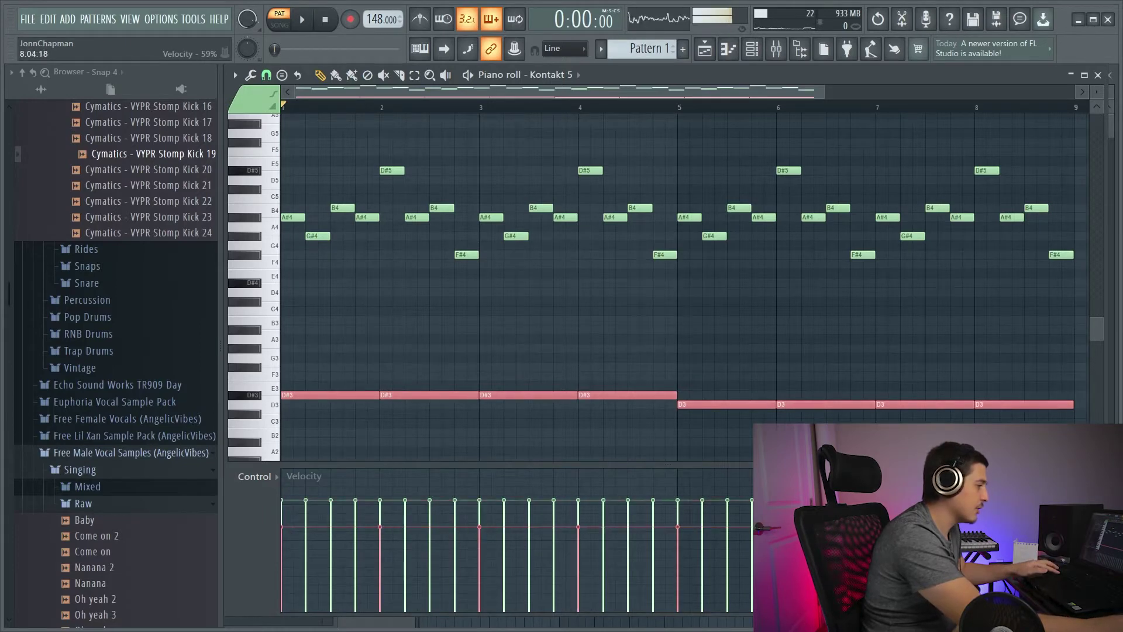
{"action": "key", "text": "space"}
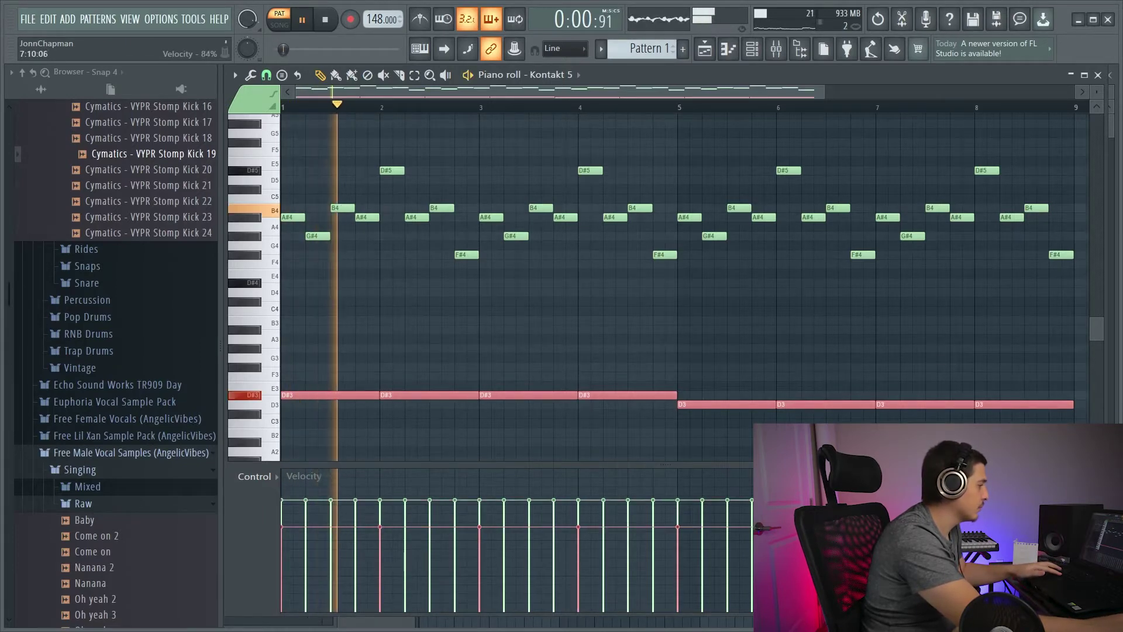
{"action": "key", "text": "space"}
- Slightly lower the velocity of all melody notes across the eight bars and check with a short playback
{"action": "left_click_drag", "start_coordinate": [1083, 175], "coordinate": [437, 282]}
{"action": "left_click_drag", "start_coordinate": [1077, 157], "coordinate": [269, 282]}
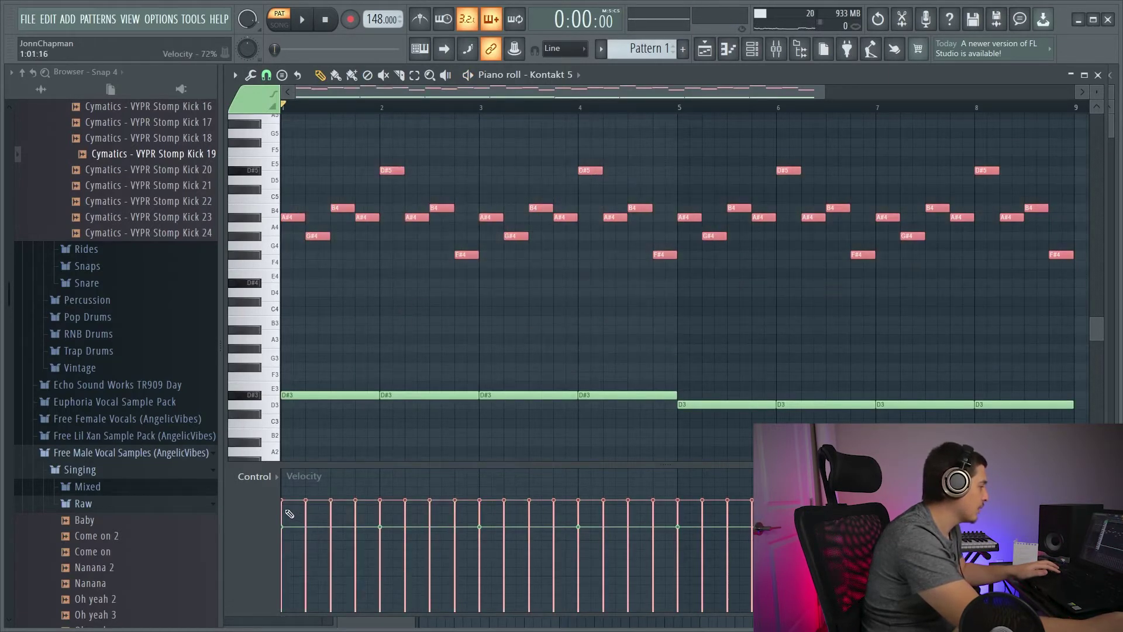
{"action": "left_click_drag", "start_coordinate": [430, 510], "coordinate": [757, 508]}
{"action": "key", "text": "space"}
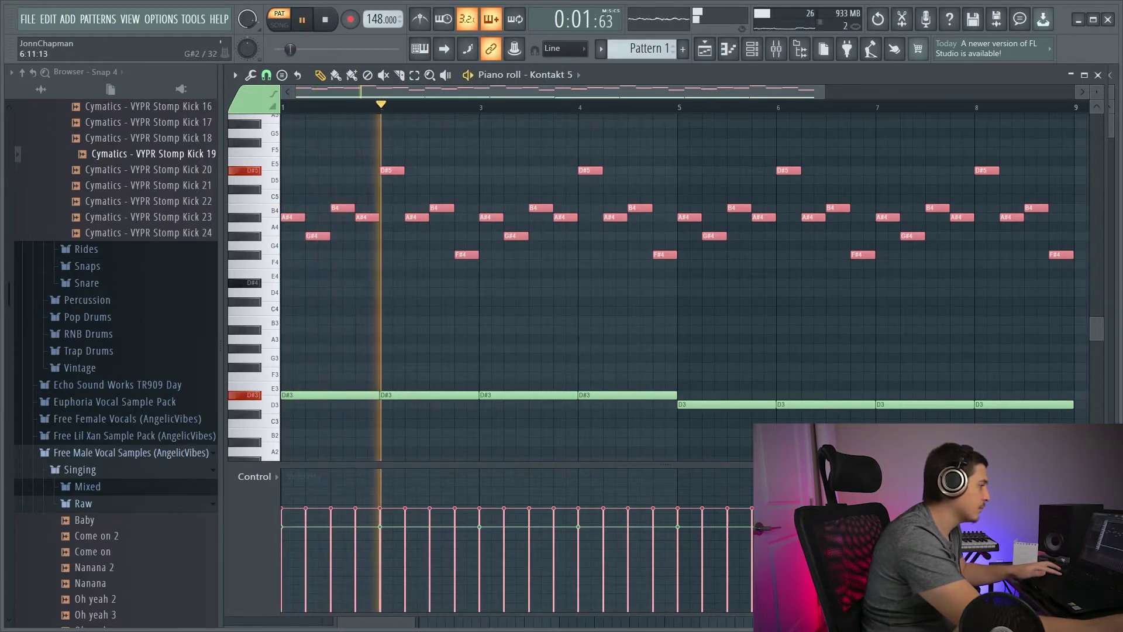
{"action": "key", "text": "space"}
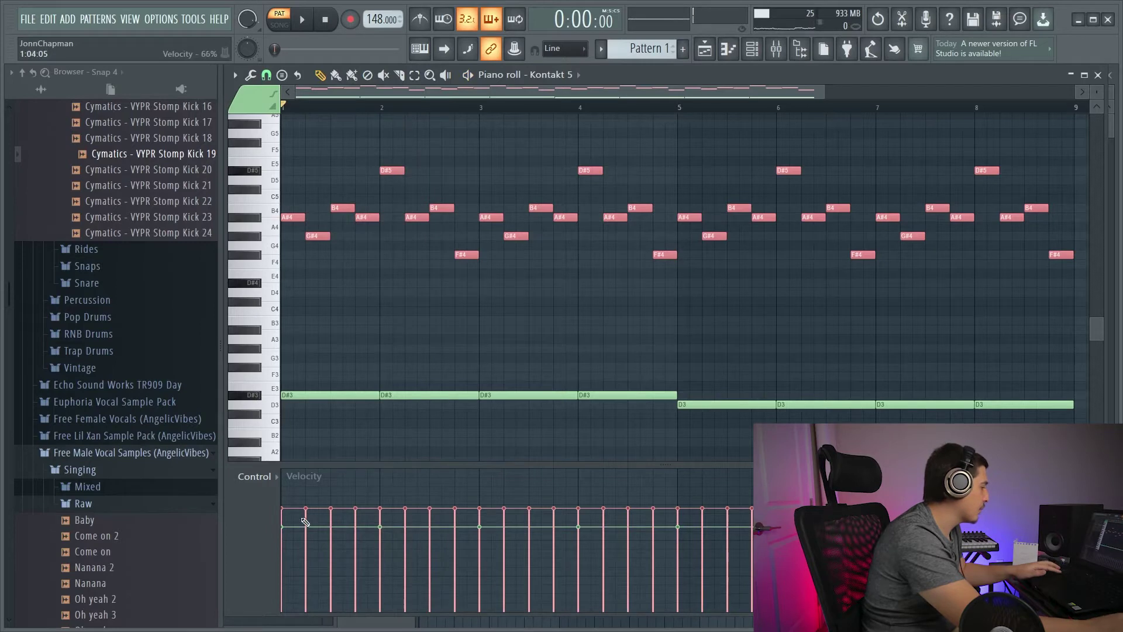
- Randomize the velocity of the selected melody notes by a small bipolar amount and play back the result
{"action": "key", "text": "alt+r"}
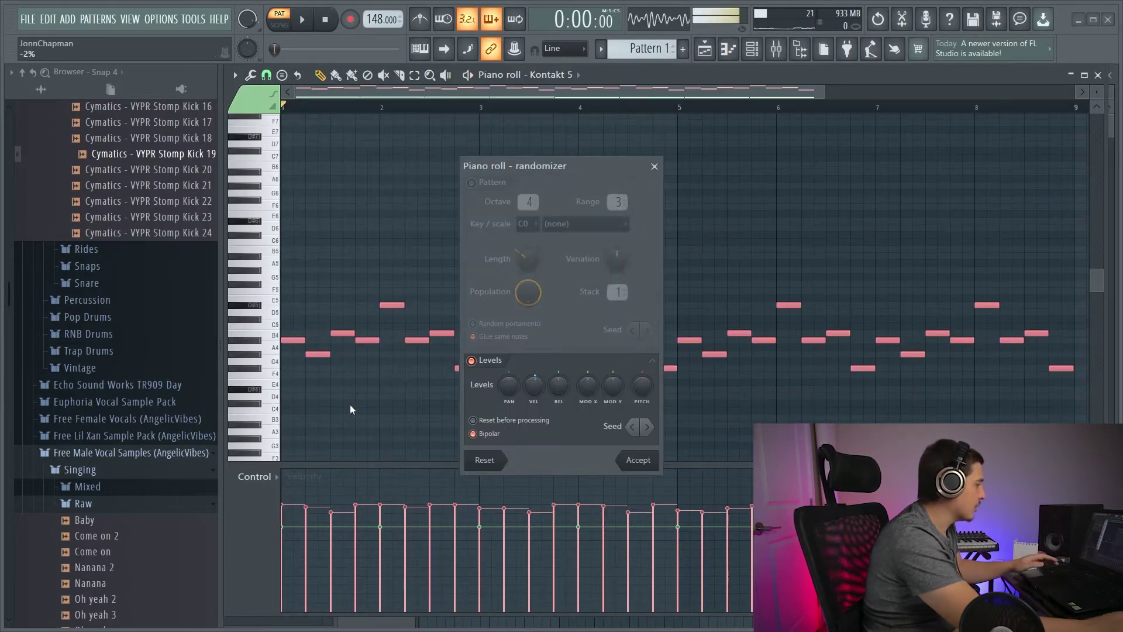
{"action": "left_click_drag", "start_coordinate": [531, 389], "coordinate": [530, 379]}
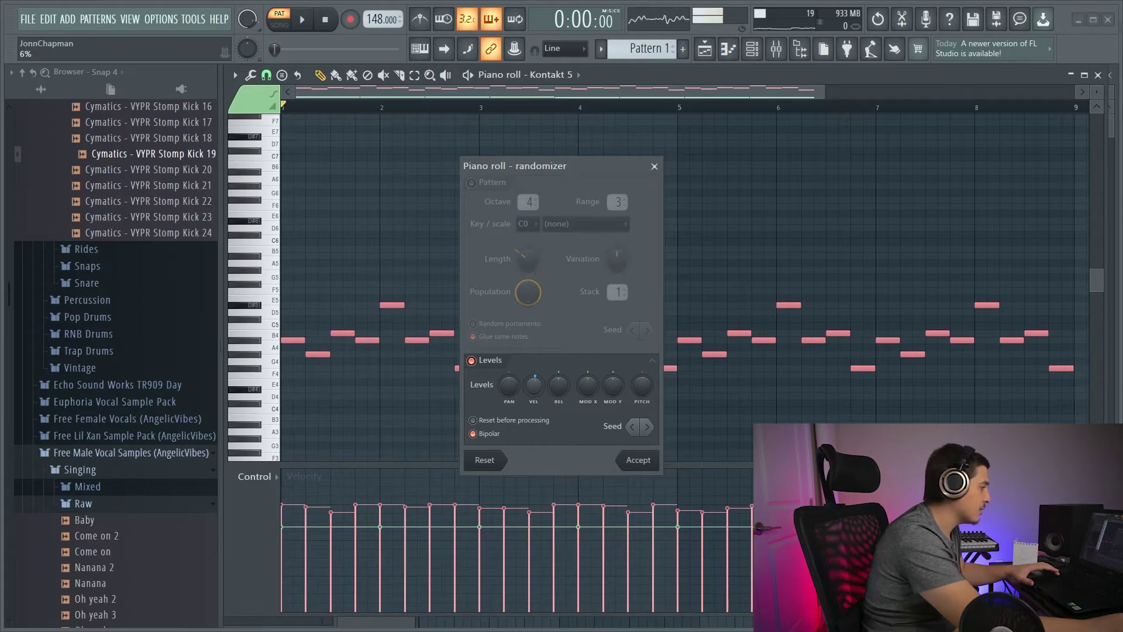
{"action": "left_click", "coordinate": [640, 461]}
{"action": "key", "text": "space"}
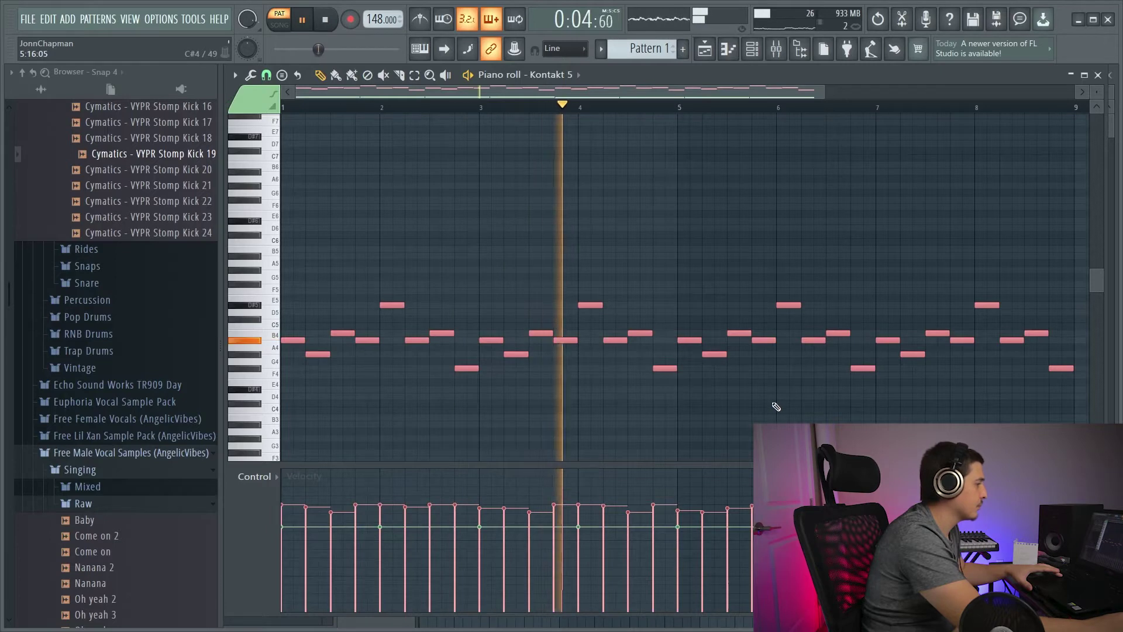
{"action": "key", "text": "space"}
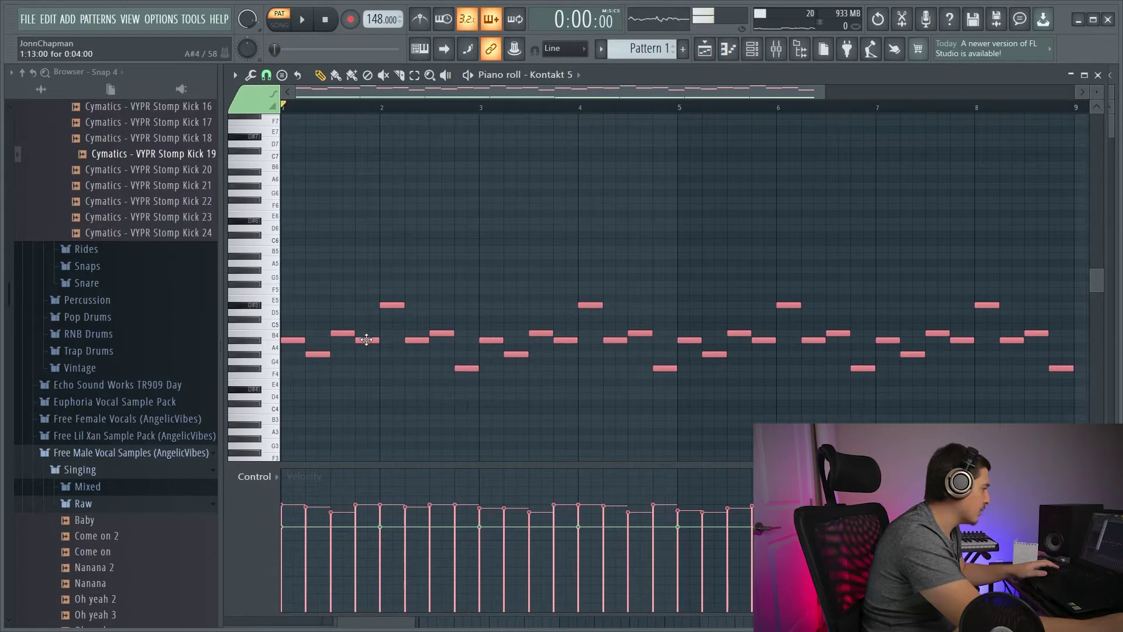
- Shift the selected melody notes slightly later than the grid and listen to the pattern
{"action": "scroll", "coordinate": [366, 339], "scroll_direction": "up", "scroll_amount": 3}
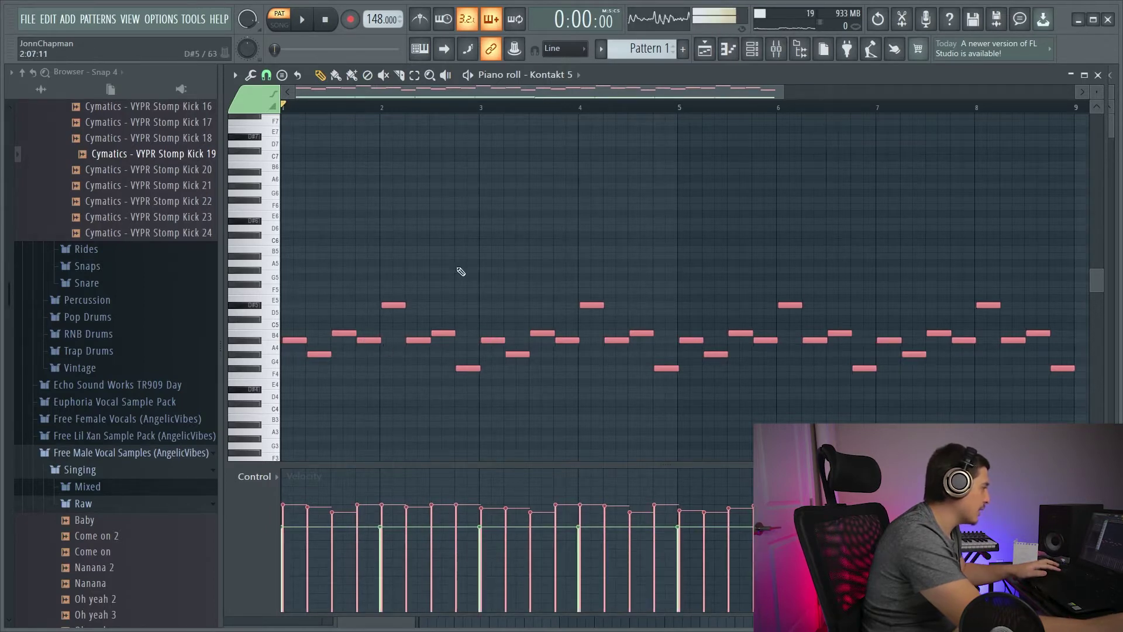
{"action": "key", "text": "space"}
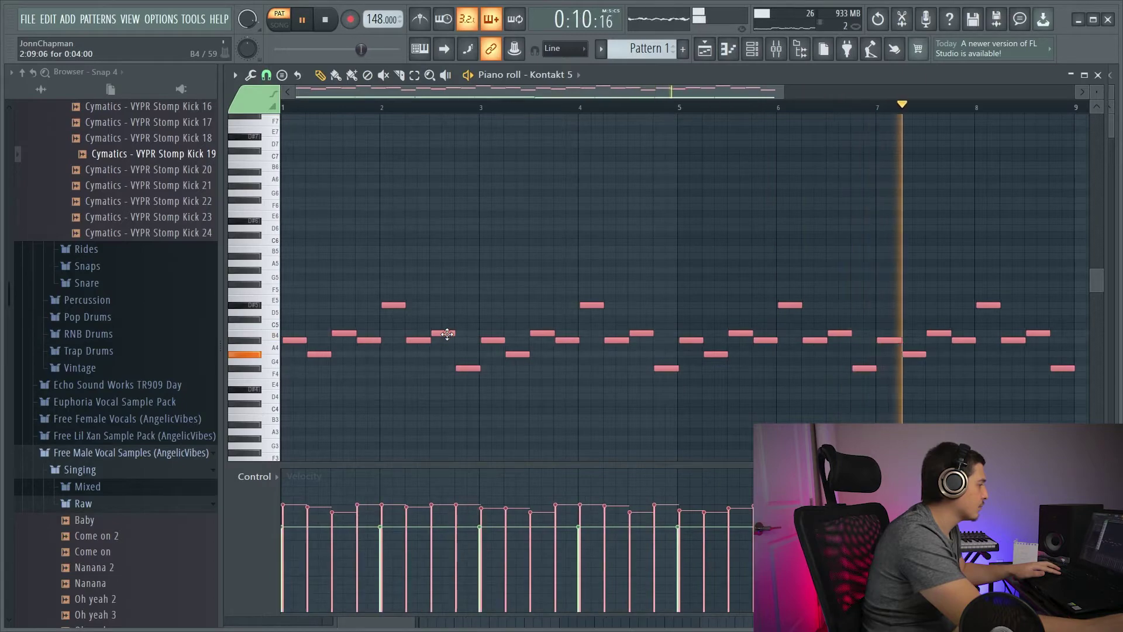
{"action": "key", "text": "space"}
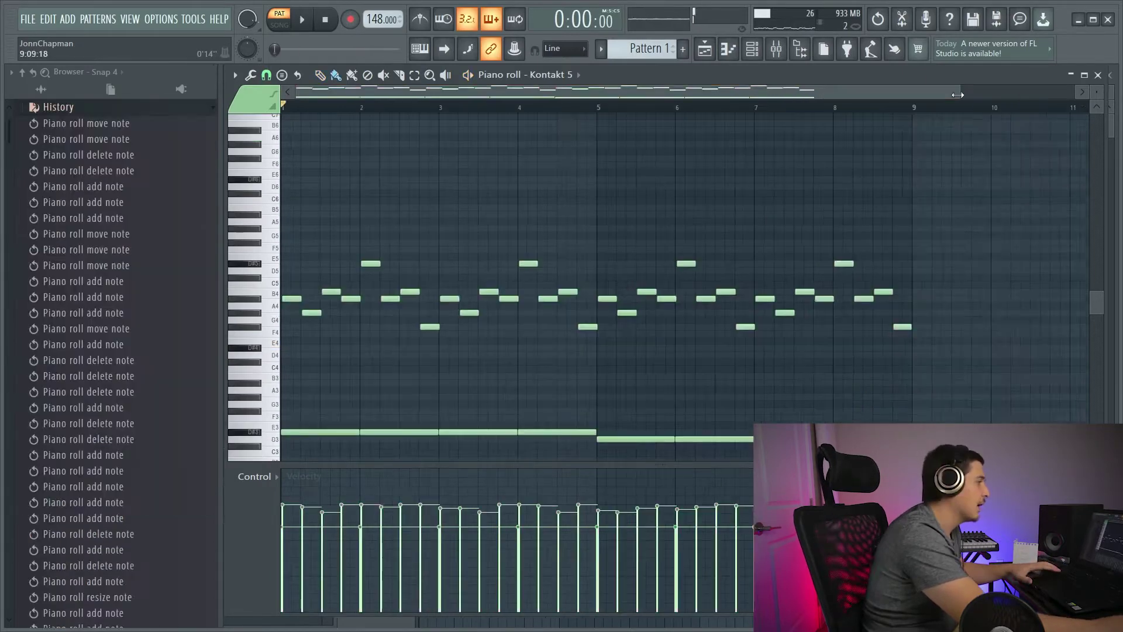
- Set the piano roll's snap to 1/3 beat, with the first bars and the octaves above the melody in view
{"action": "left_click_drag", "start_coordinate": [957, 94], "coordinate": [514, 128]}
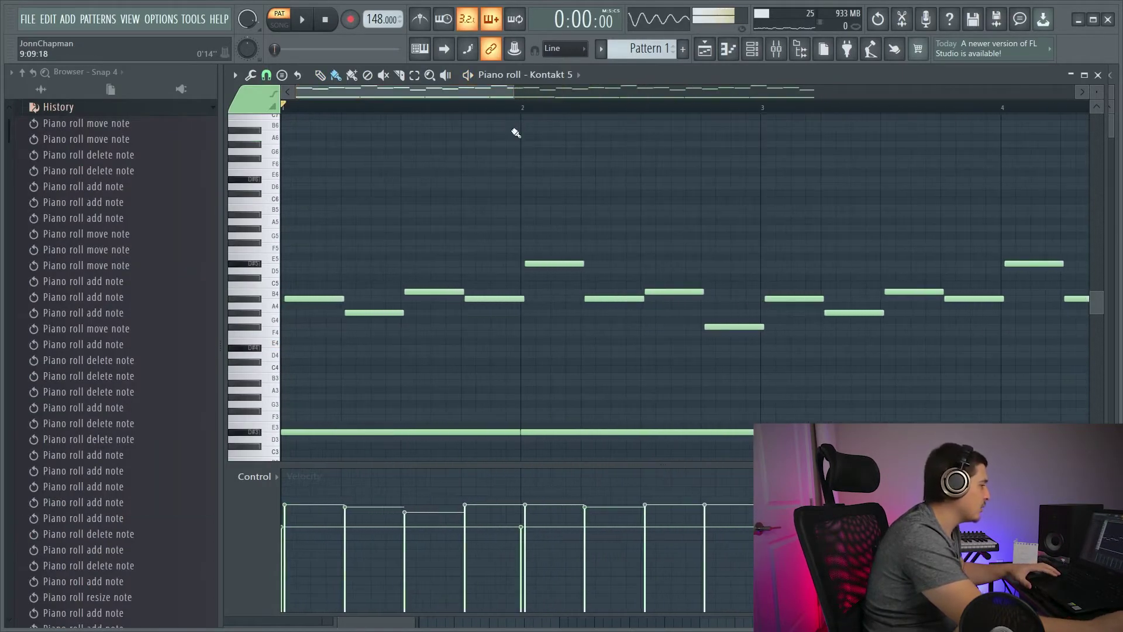
{"action": "left_click_drag", "start_coordinate": [1097, 304], "coordinate": [1091, 258]}
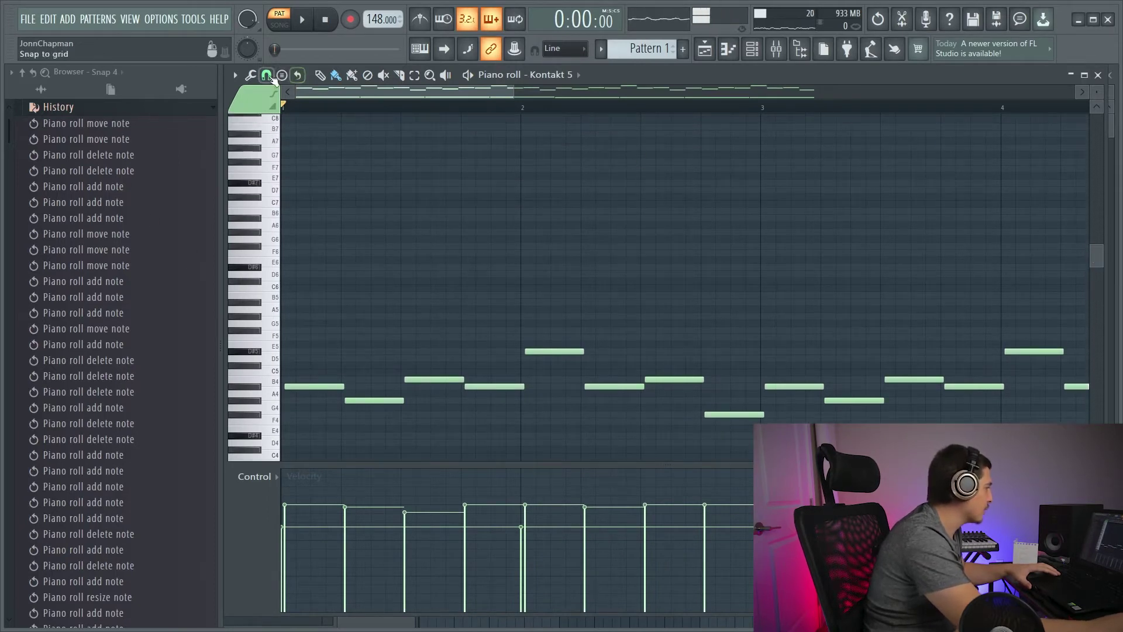
{"action": "left_click", "coordinate": [251, 75]}
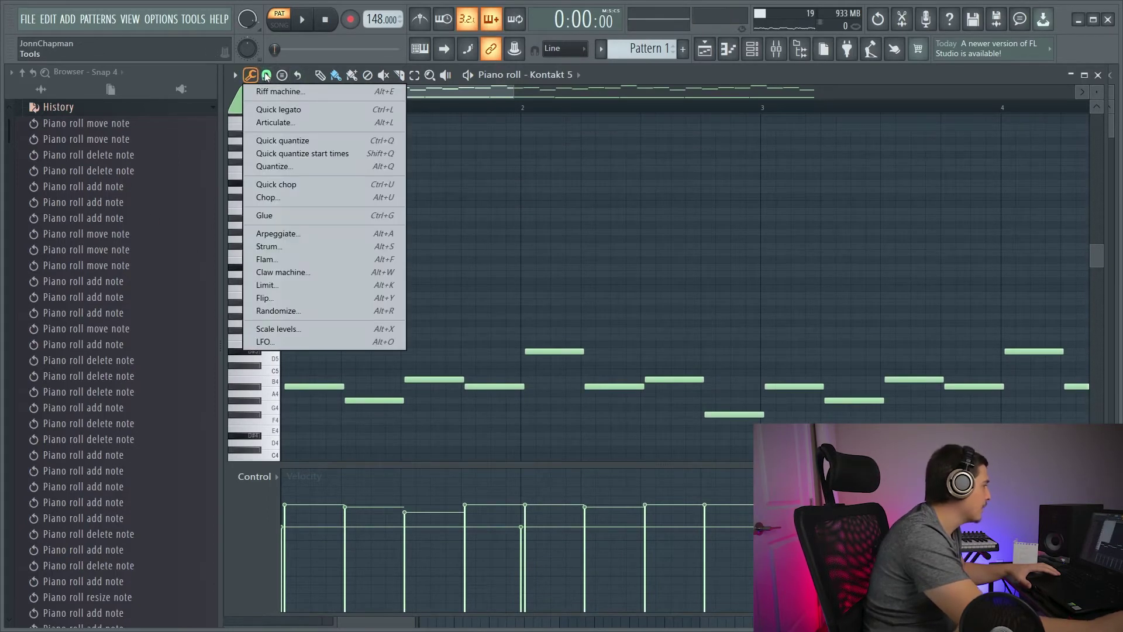
{"action": "left_click", "coordinate": [235, 76]}
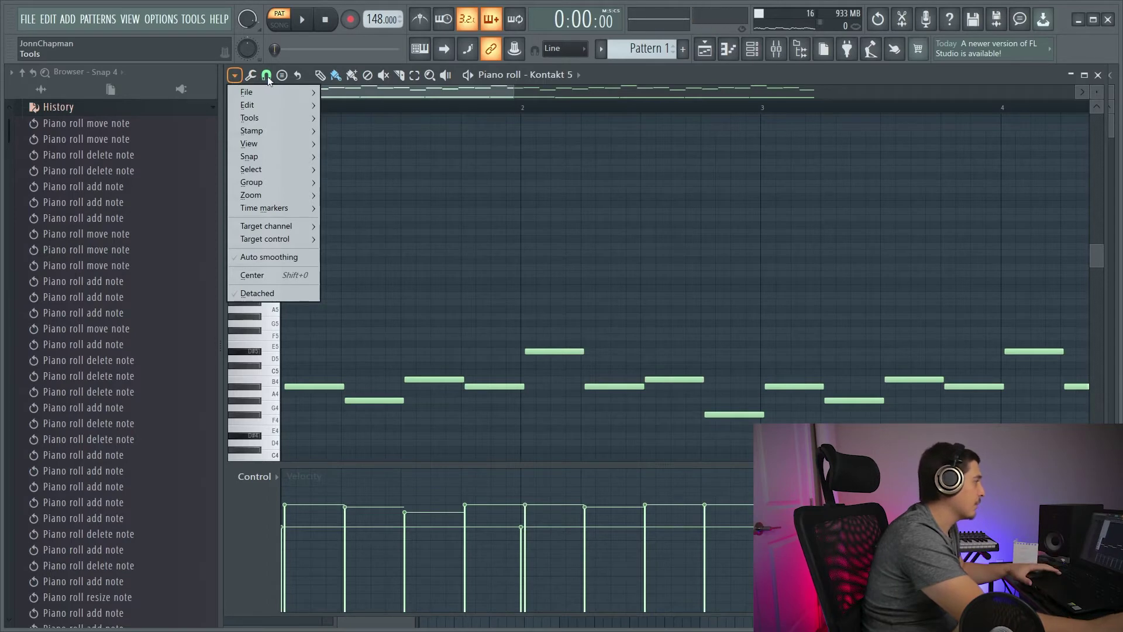
{"action": "left_click", "coordinate": [252, 77]}
{"action": "left_click", "coordinate": [267, 77]}
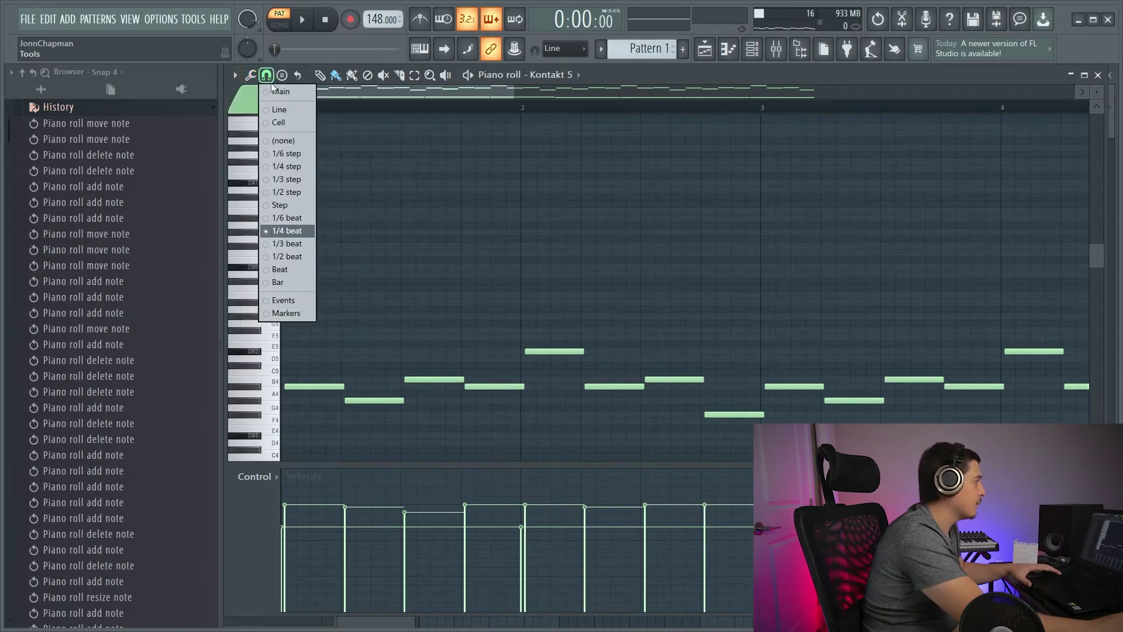
{"action": "left_click", "coordinate": [297, 243]}
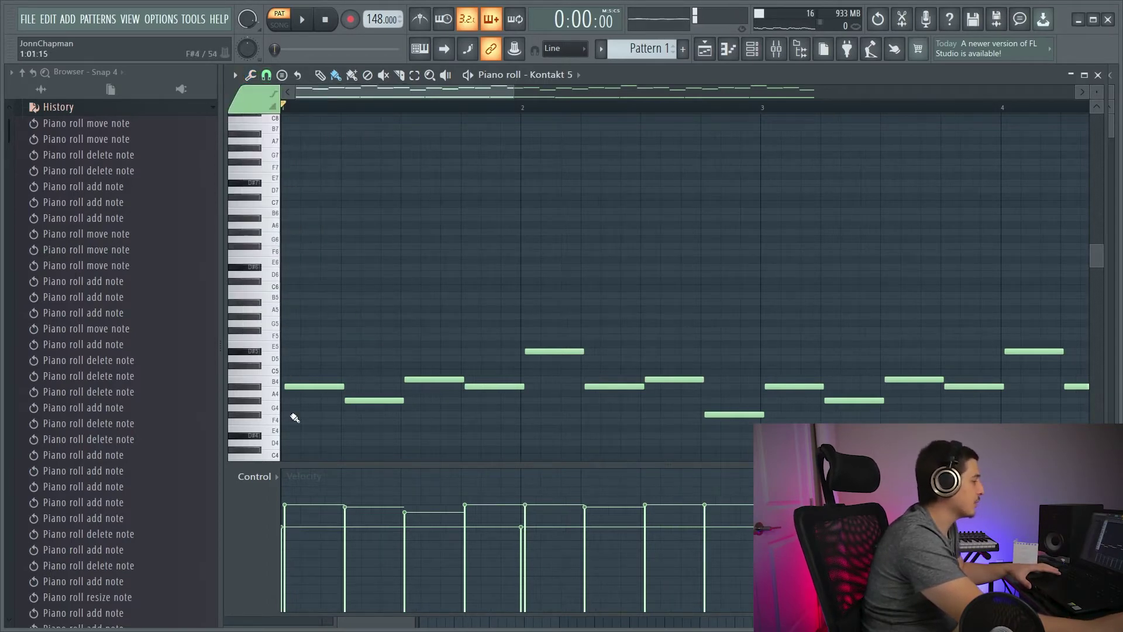
- Try out high counter-melody notes above the start of the melody, beginning with D#7 and B6
{"action": "left_click", "coordinate": [307, 183]}
{"action": "mouse_move", "coordinate": [307, 183]}
{"action": "left_mouse_down"}
{"action": "mouse_move", "coordinate": [348, 186]}
{"action": "mouse_move", "coordinate": [294, 187]}
{"action": "left_mouse_up"}
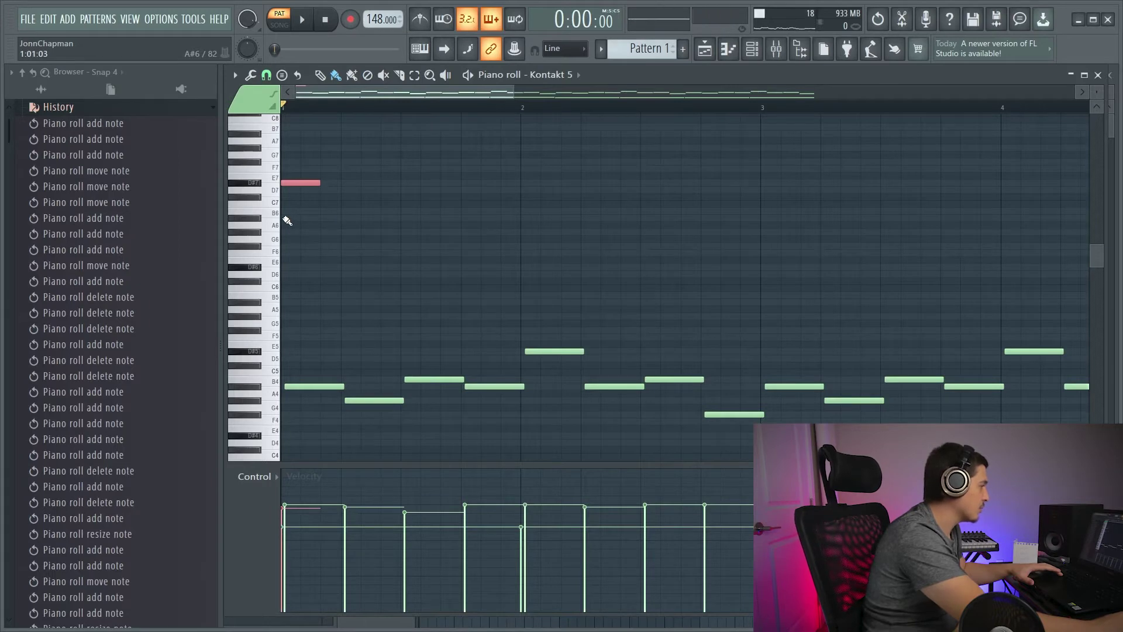
{"action": "left_click", "coordinate": [329, 183]}
{"action": "right_click", "coordinate": [330, 183]}
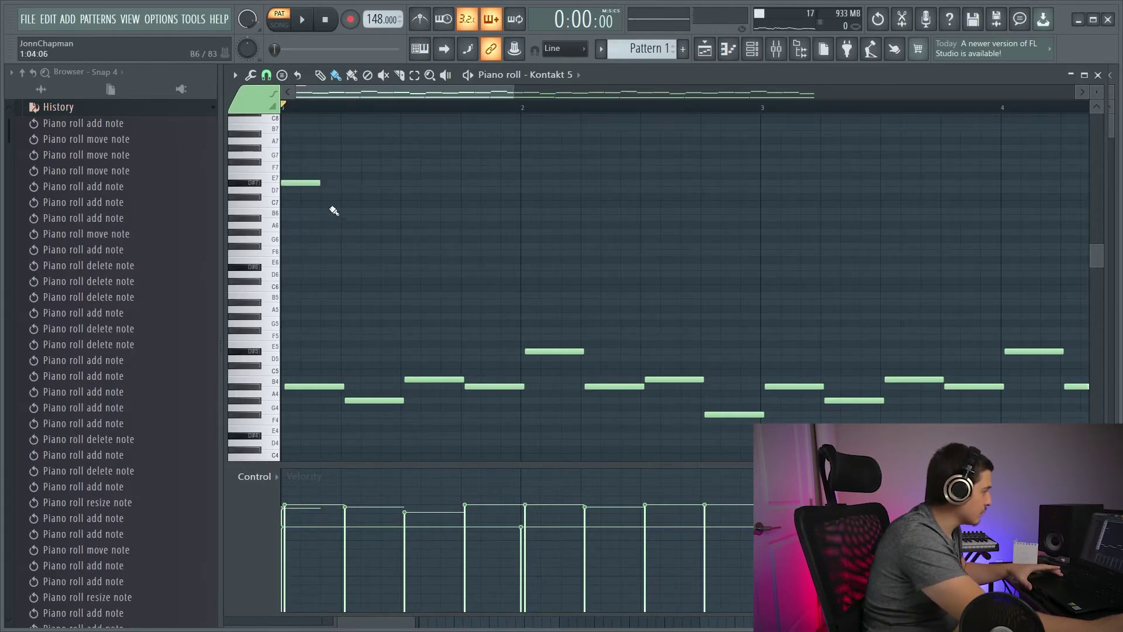
{"action": "left_click", "coordinate": [327, 211]}
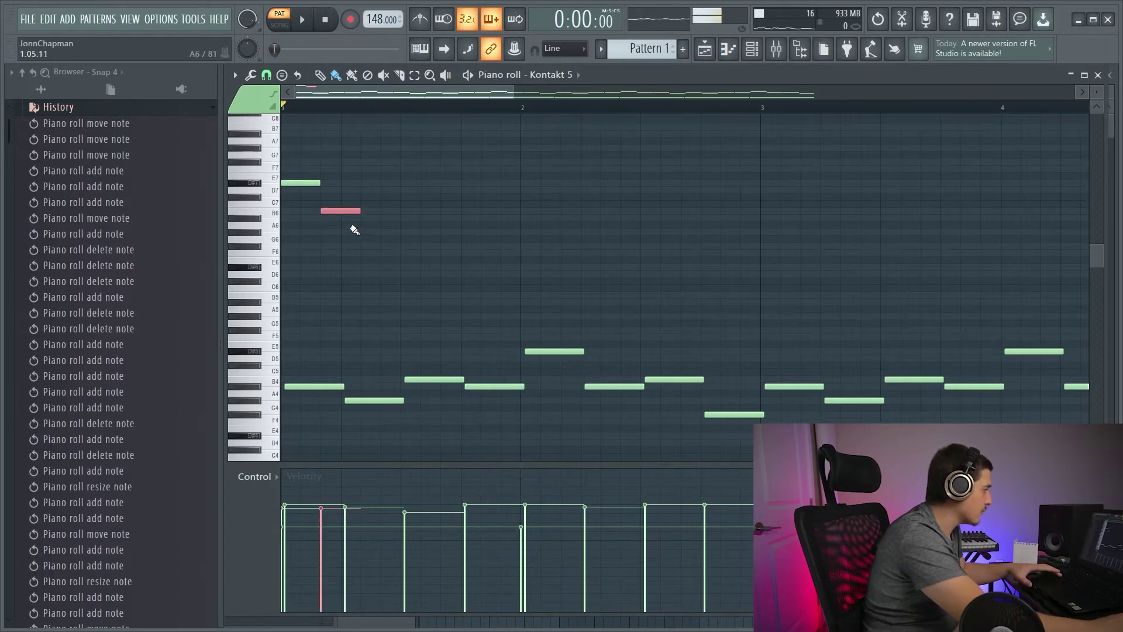
{"action": "left_click", "coordinate": [372, 211]}
{"action": "left_click_drag", "start_coordinate": [325, 211], "coordinate": [298, 218]}
{"action": "left_click", "coordinate": [408, 211]}
{"action": "left_click", "coordinate": [451, 218]}
{"action": "left_click_drag", "start_coordinate": [375, 211], "coordinate": [375, 267]}
{"action": "left_click_drag", "start_coordinate": [451, 219], "coordinate": [451, 246]}
{"action": "left_click_drag", "start_coordinate": [519, 245], "coordinate": [559, 246]}
- Add a counter-melody in bar 1 with short notes D#6, F6 and F#6 and a two-beat A#6, checking with playback
{"action": "scroll", "coordinate": [333, 219], "scroll_direction": "down", "scroll_amount": 2}
{"action": "left_click", "coordinate": [290, 266]}
{"action": "left_click", "coordinate": [310, 253]}
{"action": "left_click", "coordinate": [331, 247]}
{"action": "left_click", "coordinate": [351, 219]}
{"action": "key", "text": "space"}
{"action": "left_click_drag", "start_coordinate": [358, 218], "coordinate": [400, 218]}
- Copy the four-note counter-melody phrase from bar 1 to the starts of bars 3, 5 and 7
{"action": "left_click_drag", "start_coordinate": [291, 268], "coordinate": [528, 269]}
{"action": "key", "text": "space"}
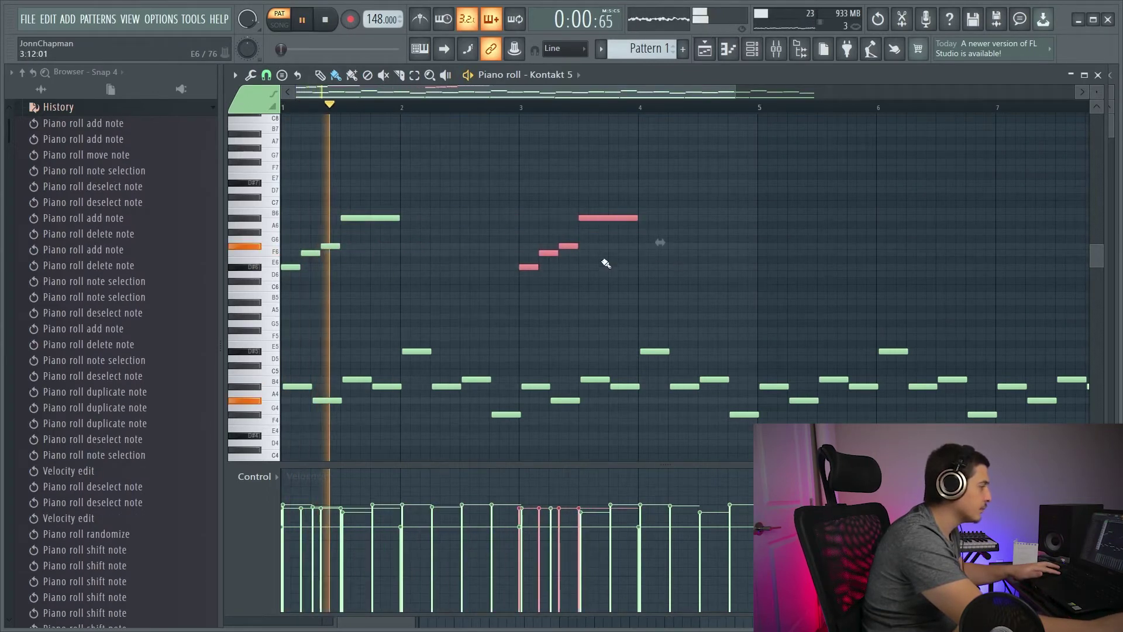
{"action": "left_click_drag", "start_coordinate": [530, 268], "coordinate": [768, 256]}
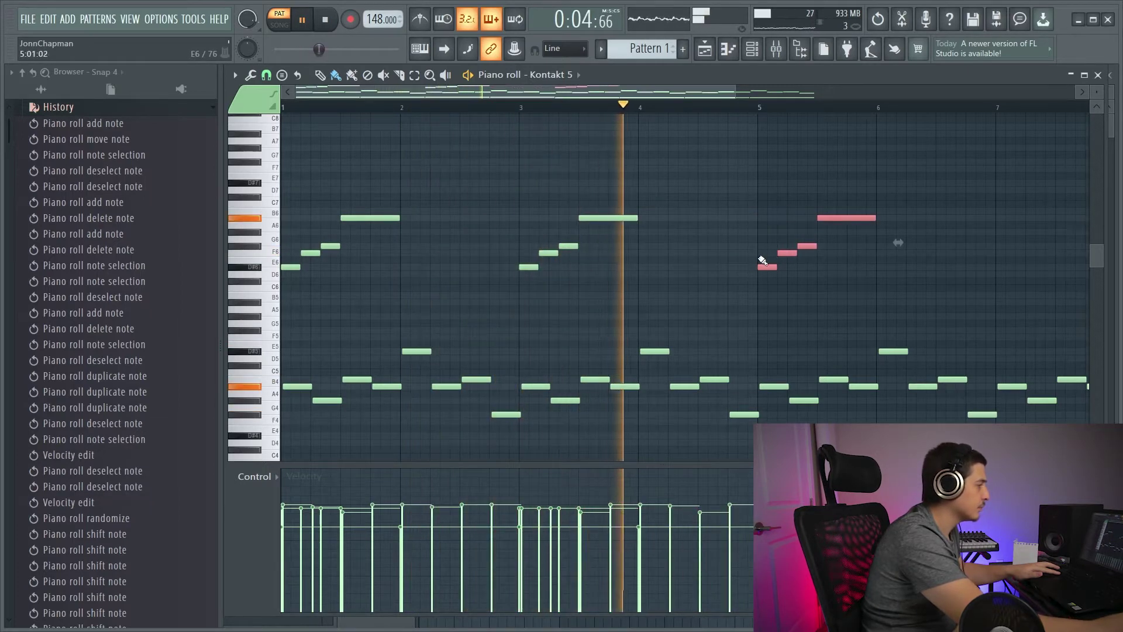
{"action": "left_click_drag", "start_coordinate": [697, 95], "coordinate": [830, 124]}
{"action": "key", "text": "space"}
{"action": "left_click_drag", "start_coordinate": [531, 268], "coordinate": [765, 250]}
- Deselect the copied notes and play back the pattern with the counter-melody
{"action": "key", "text": "space"}
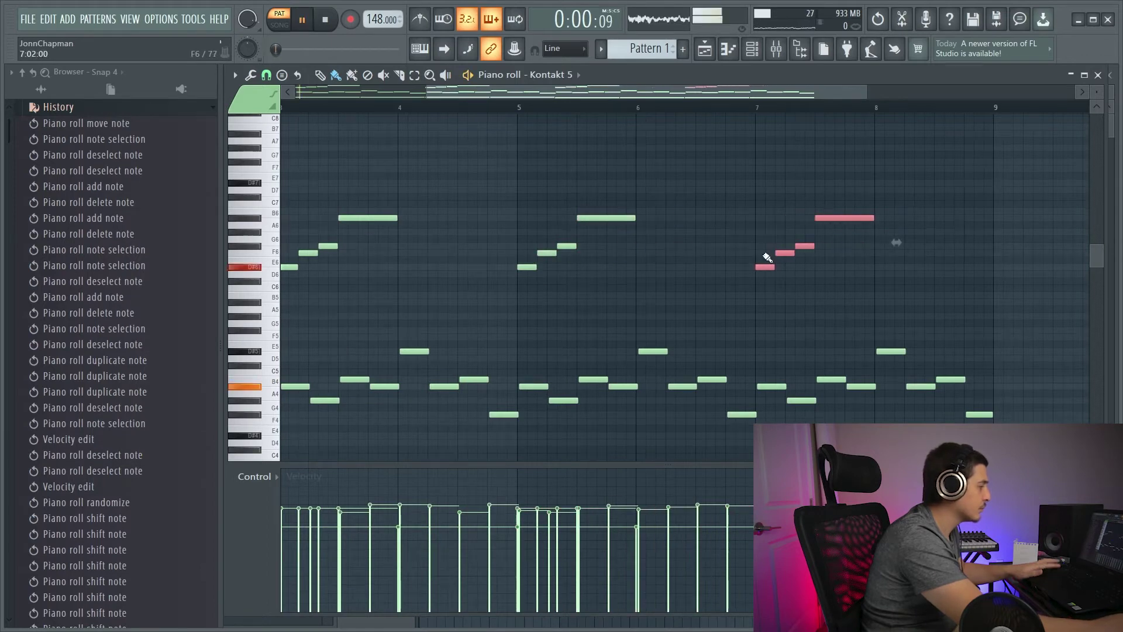
{"action": "left_click", "coordinate": [611, 147]}
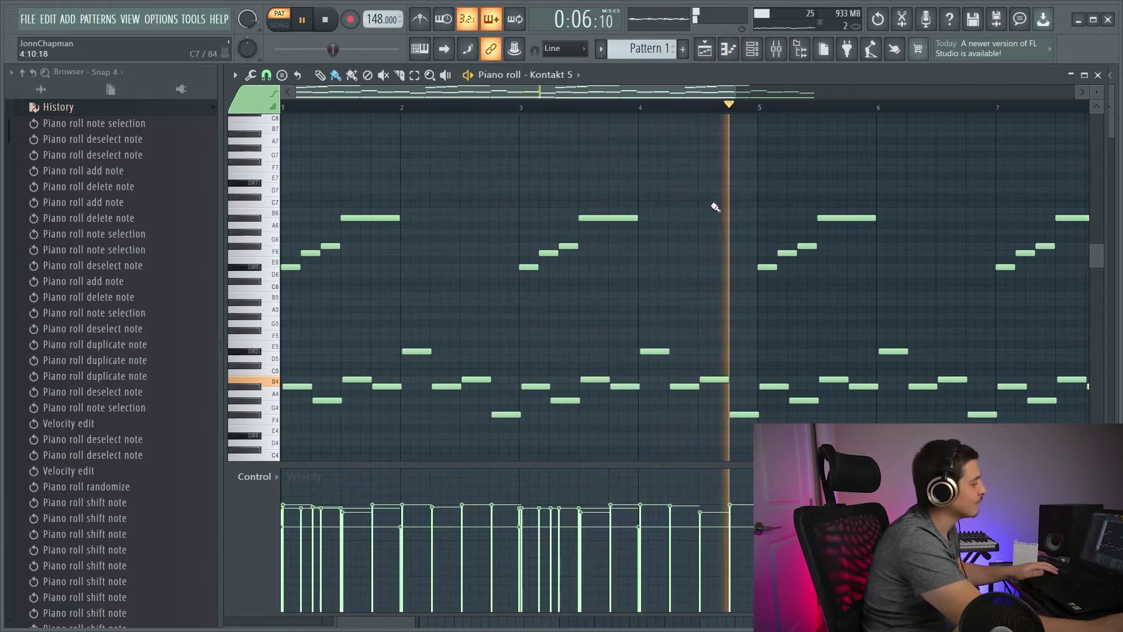
{"action": "left_click_drag", "start_coordinate": [633, 93], "coordinate": [813, 134]}
{"action": "key", "text": "space"}
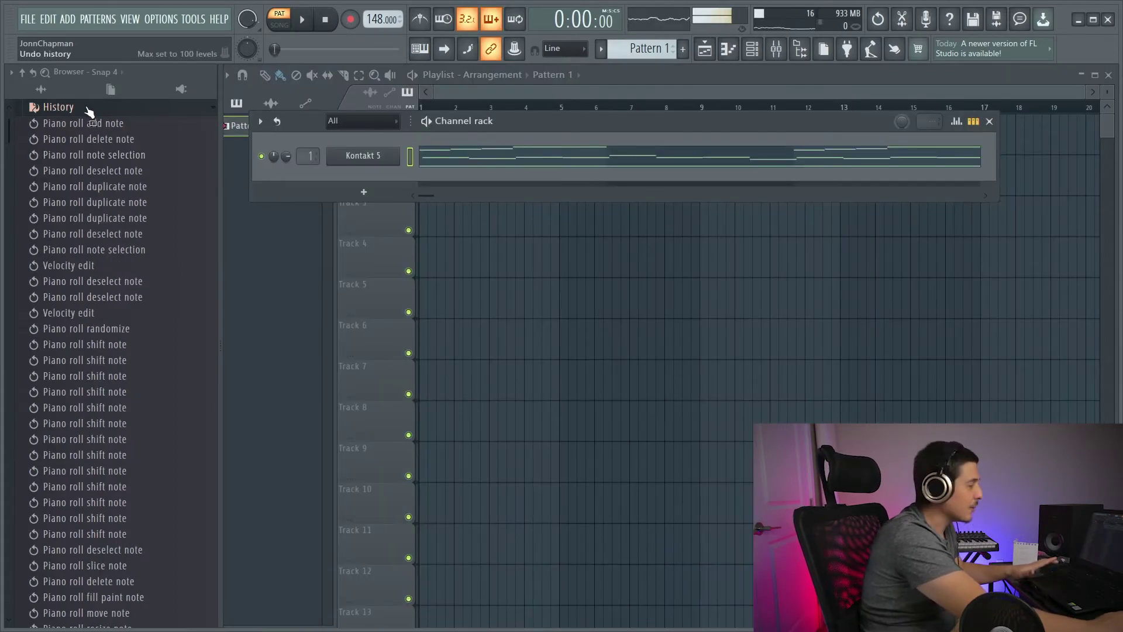
- Browse the sample packs to the Trap Claps folder and add Cymatics - VYPR Trap Clap 17 as a new channel
{"action": "left_click", "coordinate": [88, 108]}
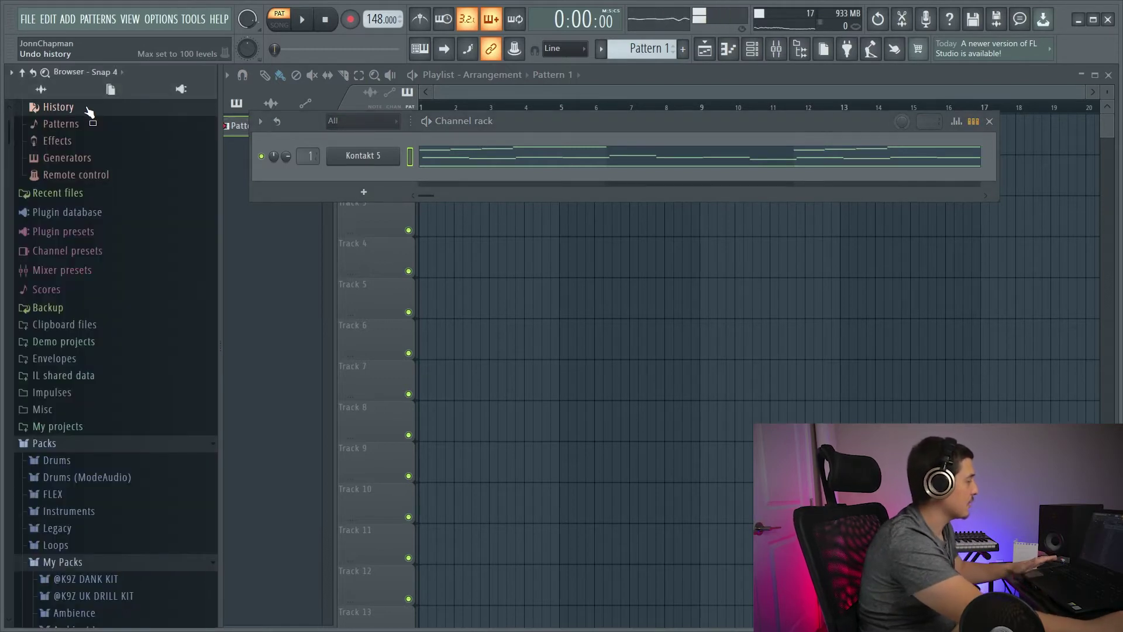
{"action": "scroll", "coordinate": [105, 383], "scroll_direction": "down", "scroll_amount": 5}
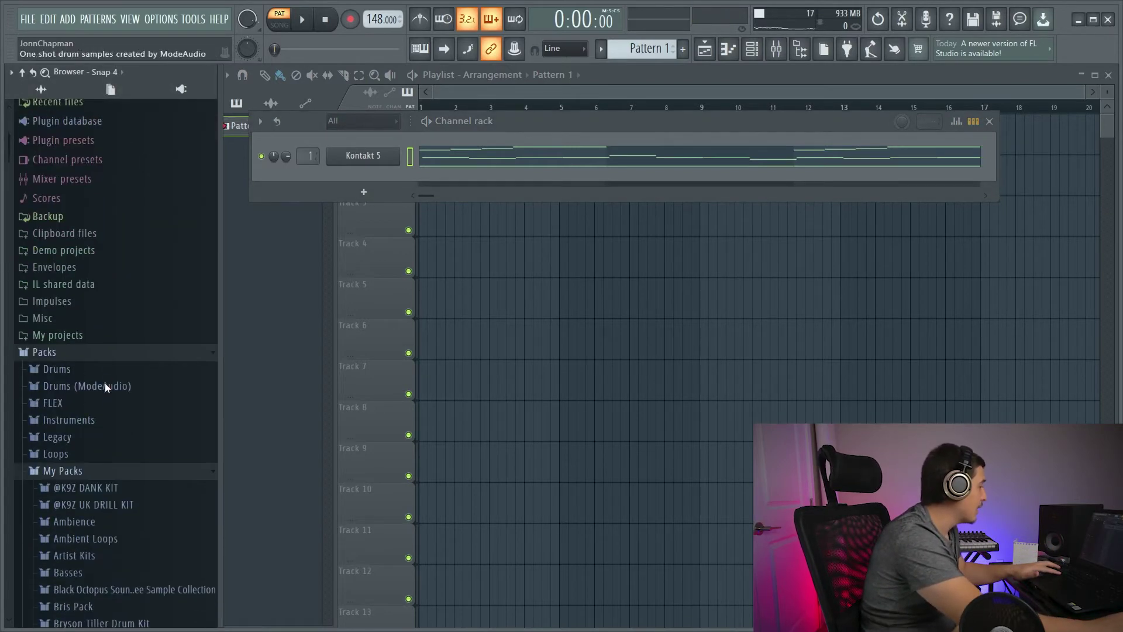
{"action": "scroll", "coordinate": [93, 363], "scroll_direction": "down", "scroll_amount": 10}
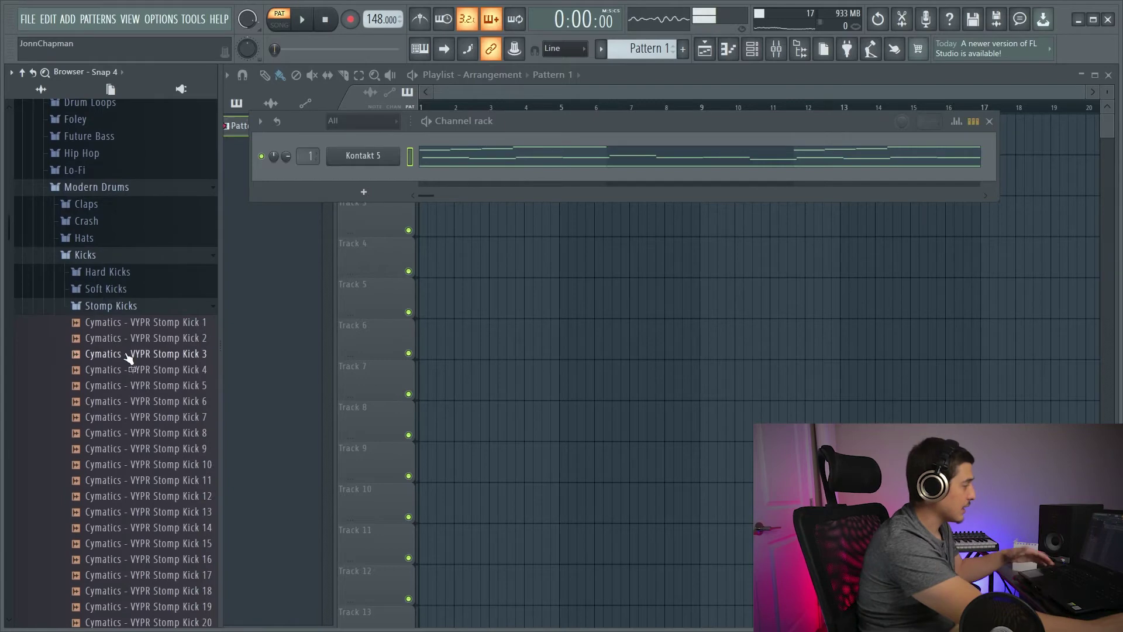
{"action": "scroll", "coordinate": [114, 290], "scroll_direction": "down", "scroll_amount": 5}
{"action": "scroll", "coordinate": [120, 292], "scroll_direction": "up", "scroll_amount": 5}
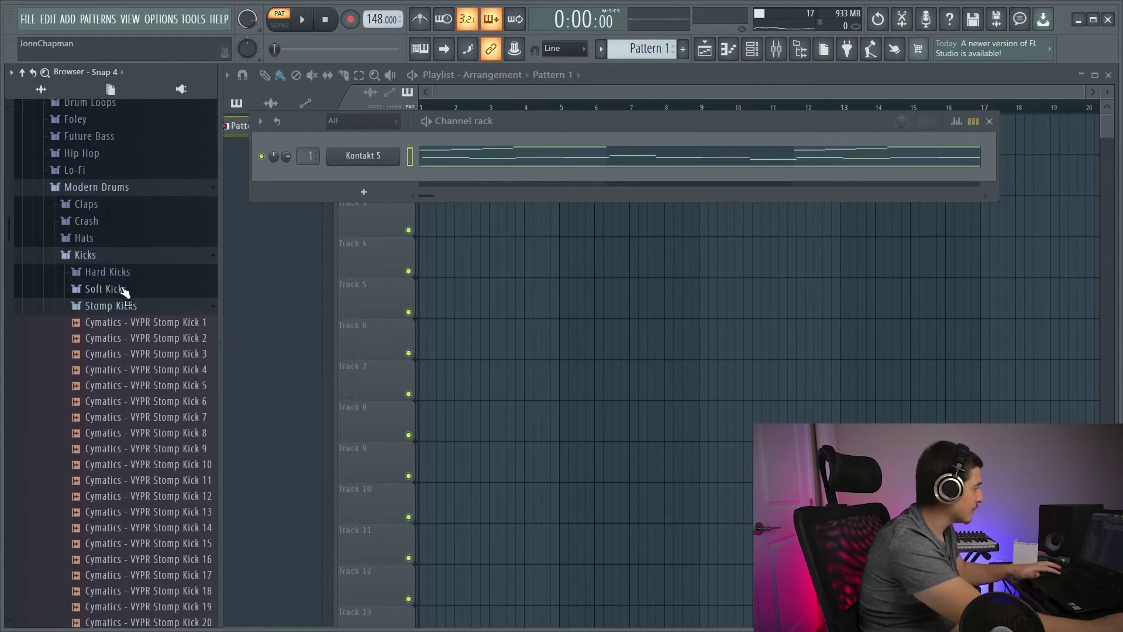
{"action": "left_click_drag", "start_coordinate": [126, 291], "coordinate": [380, 181]}
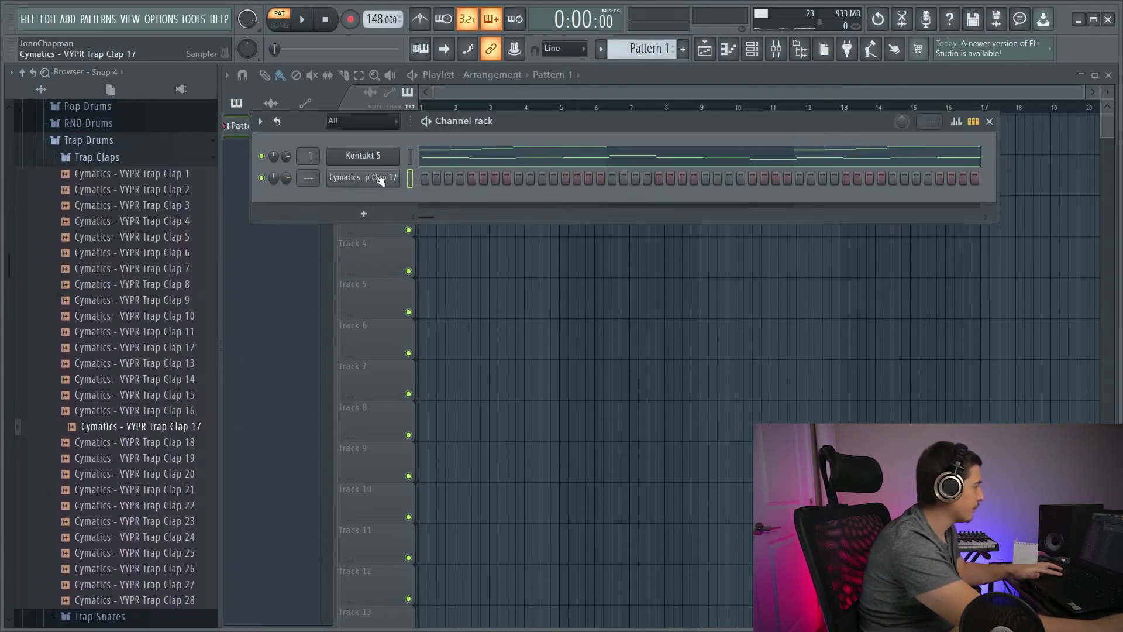
- Route the clap channel to mixer Insert 2 and merge that insert's stereo separation, checking the sound with playback
{"action": "left_click", "coordinate": [362, 178]}
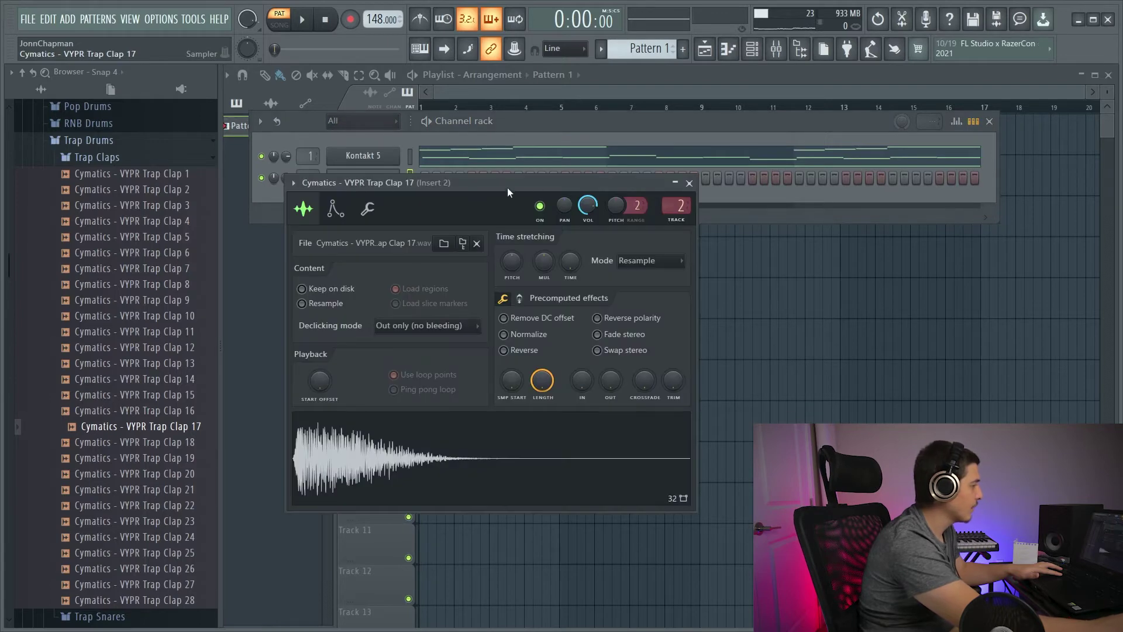
{"action": "double_click", "coordinate": [680, 208]}
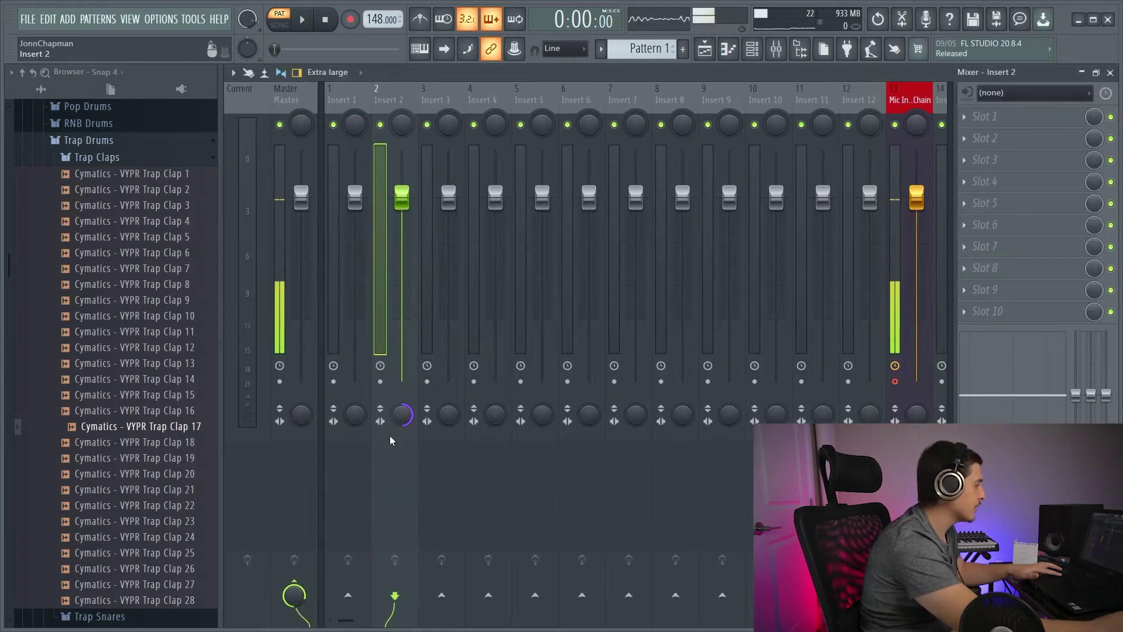
{"action": "left_click", "coordinate": [1110, 73]}
{"action": "key", "text": "space"}
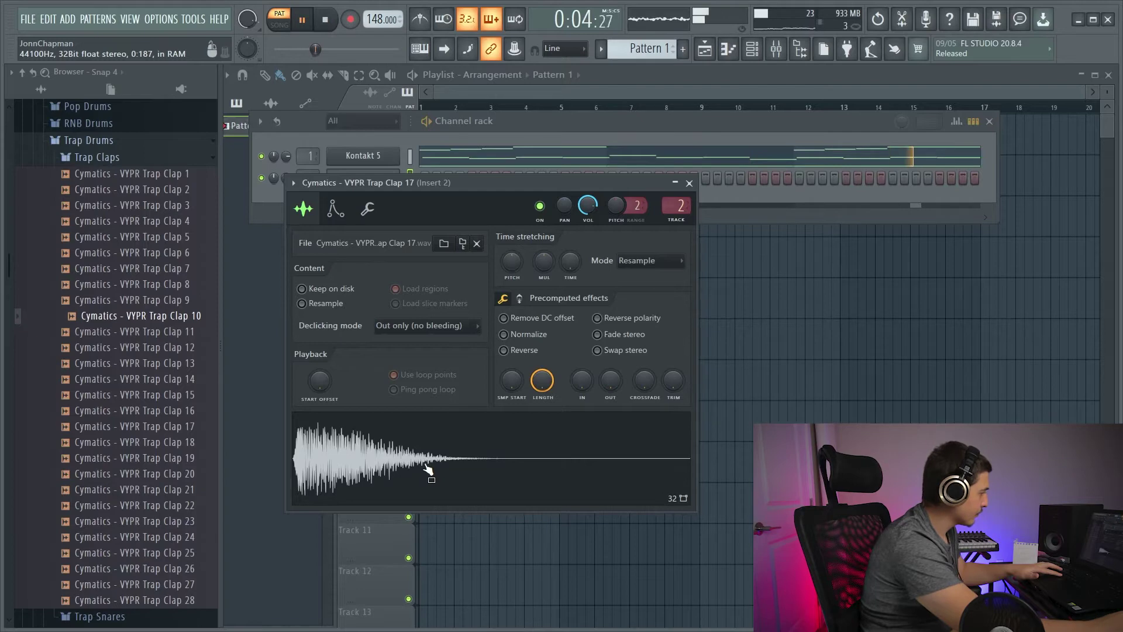
{"action": "key", "text": "space"}
{"action": "left_click", "coordinate": [689, 183]}
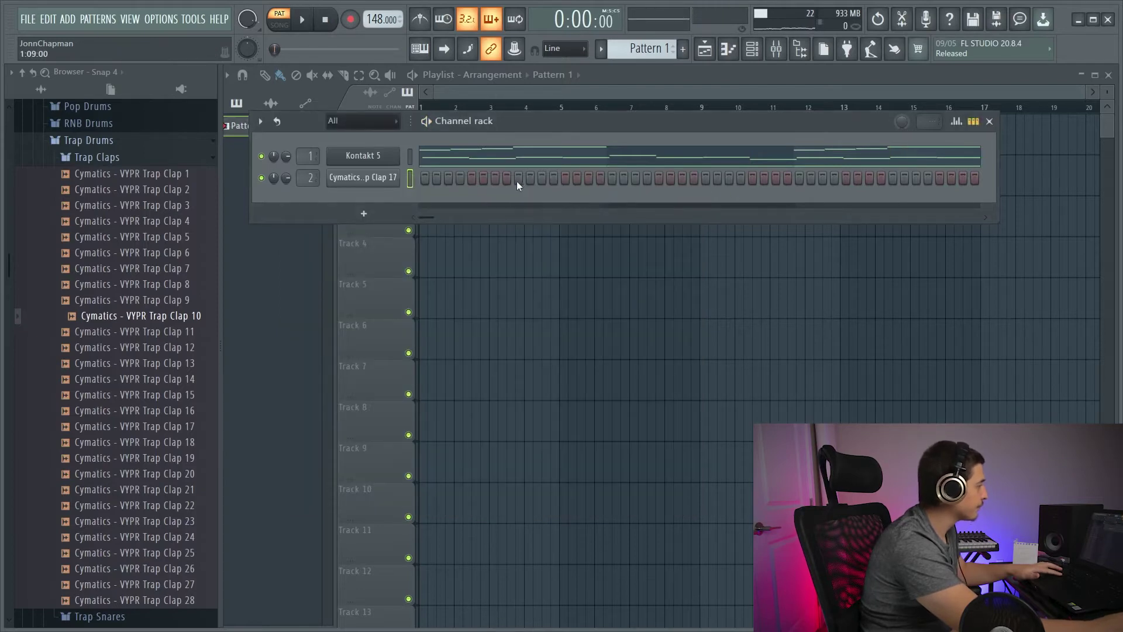
- Place clap hits on the third beat of bars 1 and 2 and repeat them through bar 8
{"action": "left_click", "coordinate": [705, 178]}
{"action": "key", "text": "F7"}
{"action": "left_click_drag", "start_coordinate": [467, 109], "coordinate": [278, 125]}
{"action": "key", "text": "ctrl+b"}
{"action": "key", "text": "ctrl+b"}
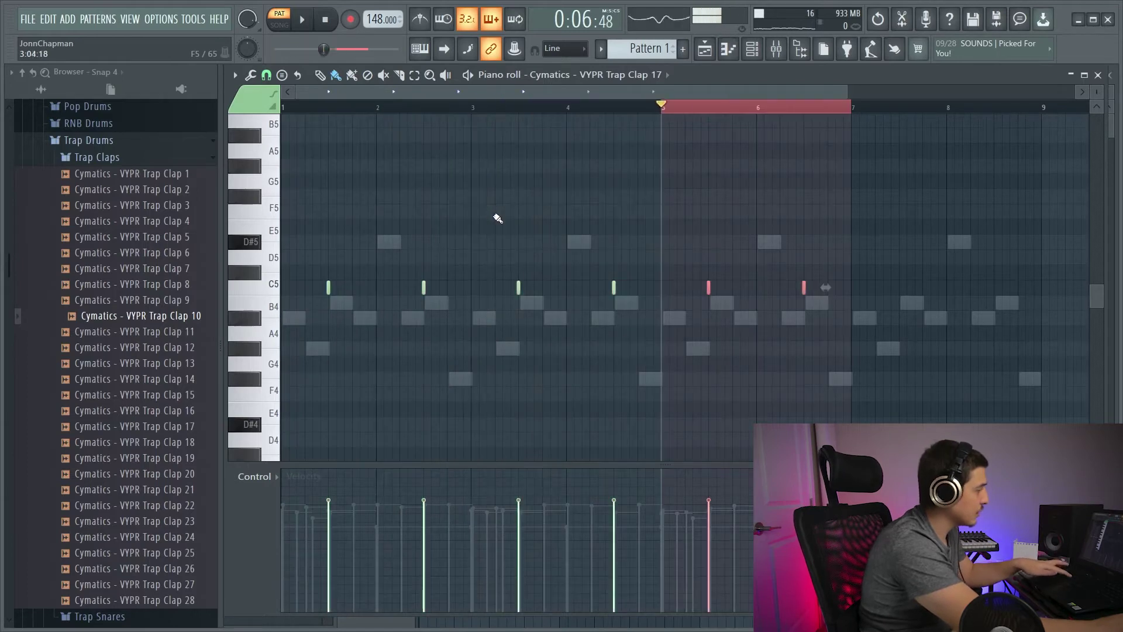
{"action": "key", "text": "ctrl+b"}
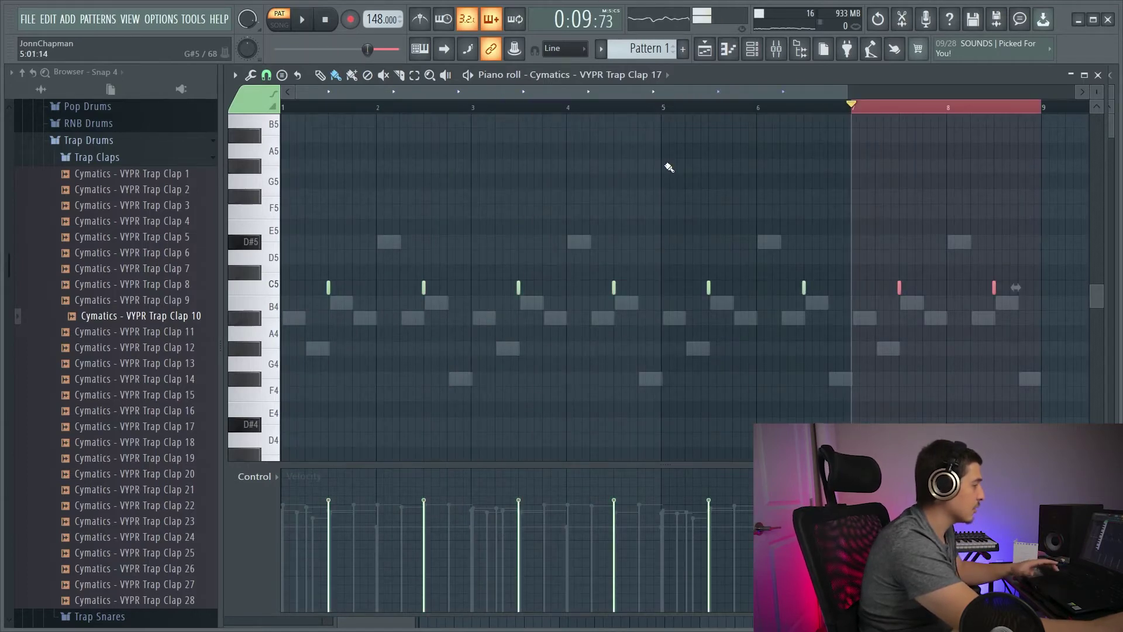
- Select all the clap notes and nudge them slightly late off the grid, checking the timing with playback
{"action": "key", "text": "space"}
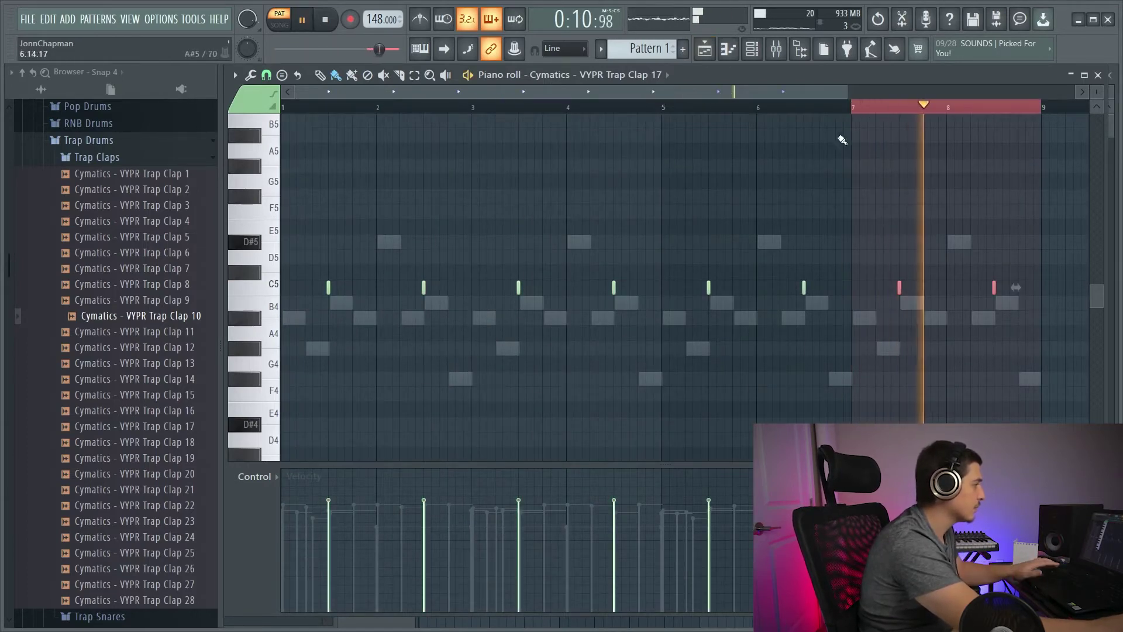
{"action": "key", "text": "ctrl+a"}
{"action": "key", "text": "space"}
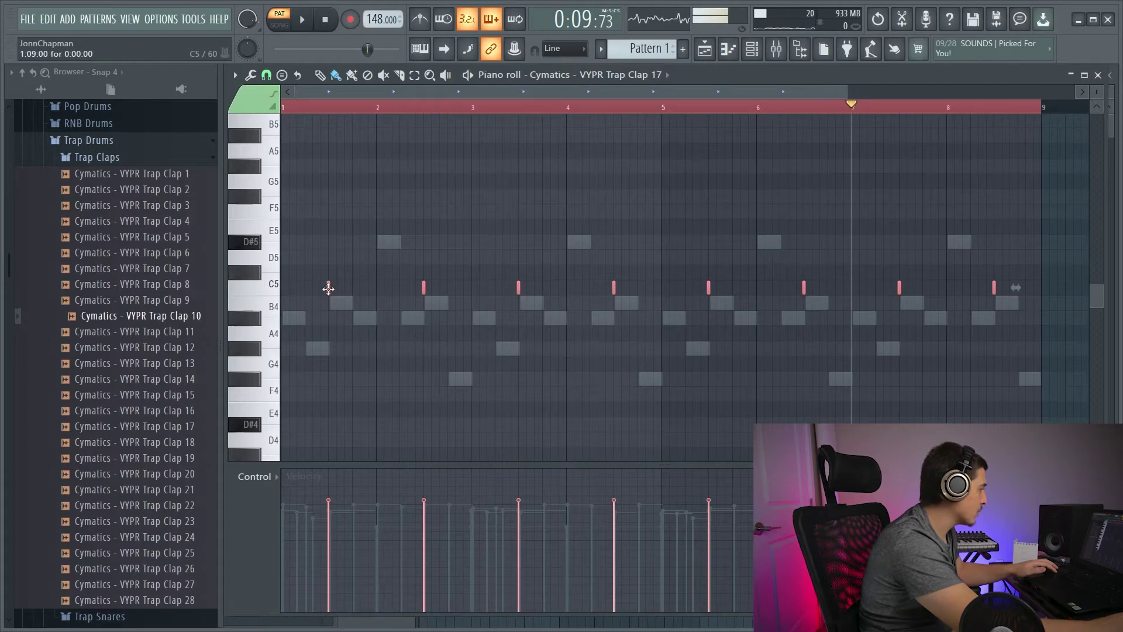
{"action": "scroll", "coordinate": [329, 289], "scroll_direction": "down", "scroll_amount": 1}
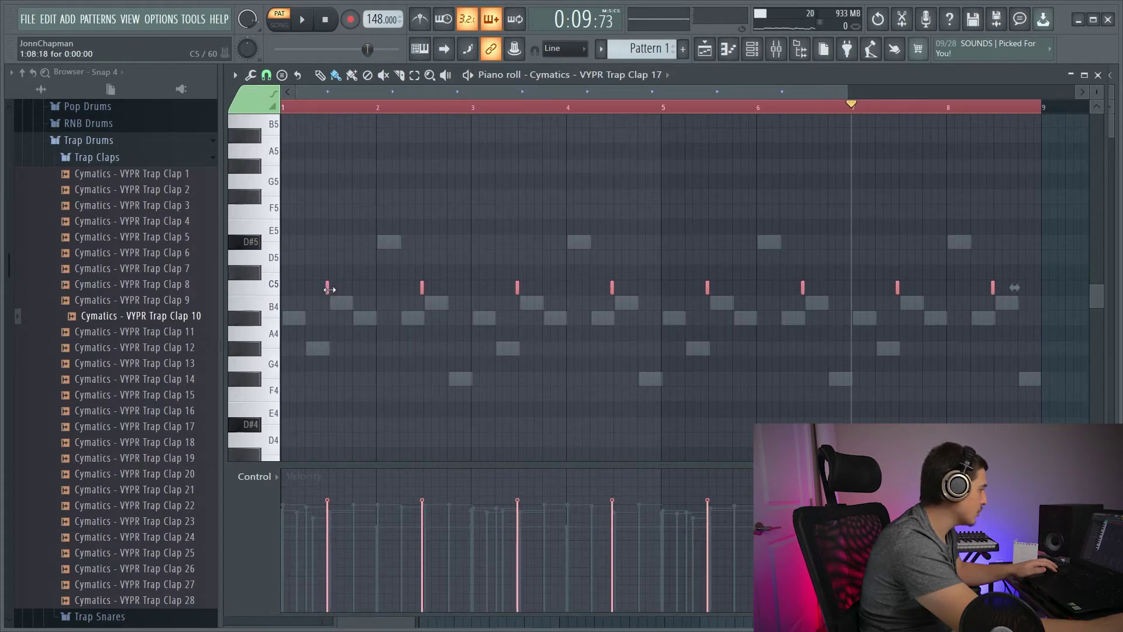
{"action": "scroll", "coordinate": [326, 288], "scroll_direction": "up", "scroll_amount": 1}
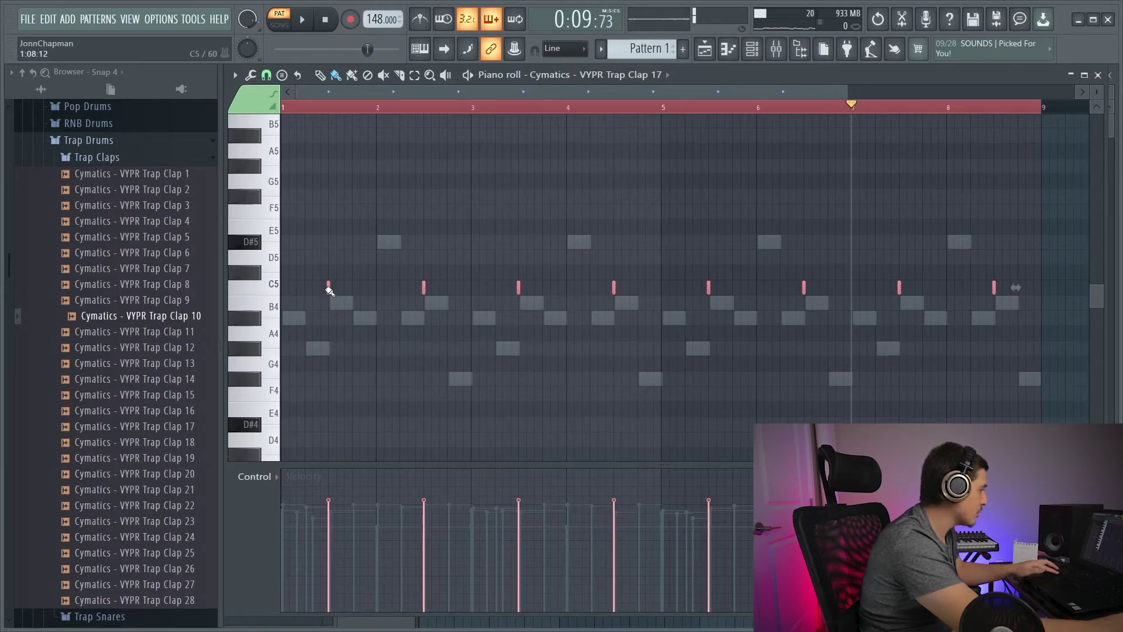
{"action": "scroll", "coordinate": [328, 289], "scroll_direction": "up", "scroll_amount": 1}
{"action": "key", "text": "space"}
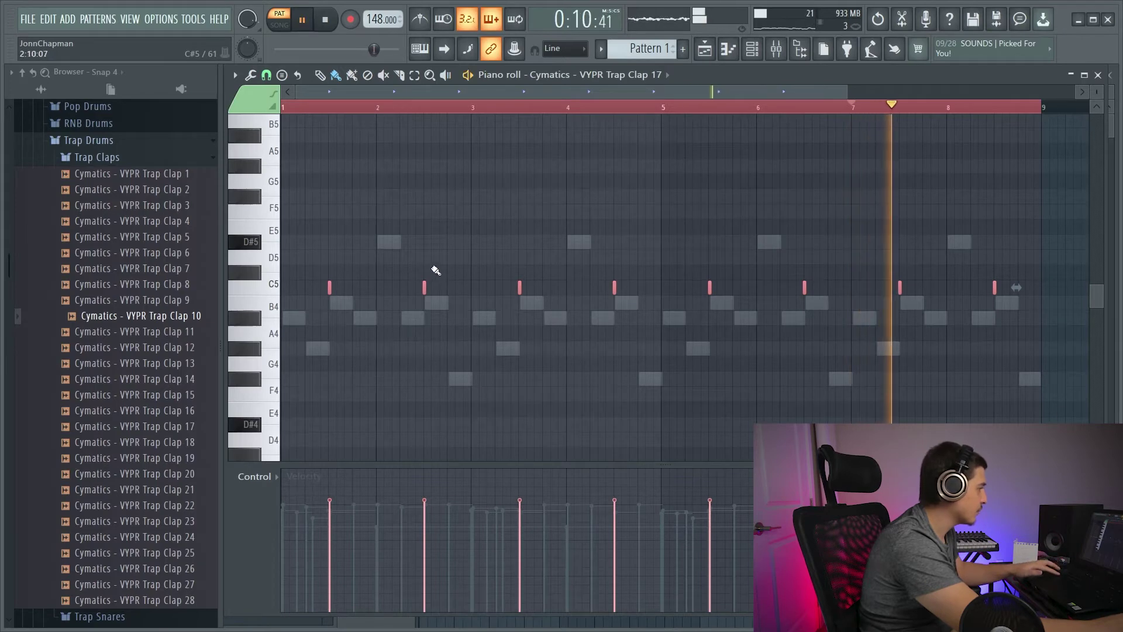
- Add Cymatics - VYPR Modern Closed Hihat 39 as a new channel, fill every 2 steps and play back the pattern
{"action": "left_click", "coordinate": [752, 51]}
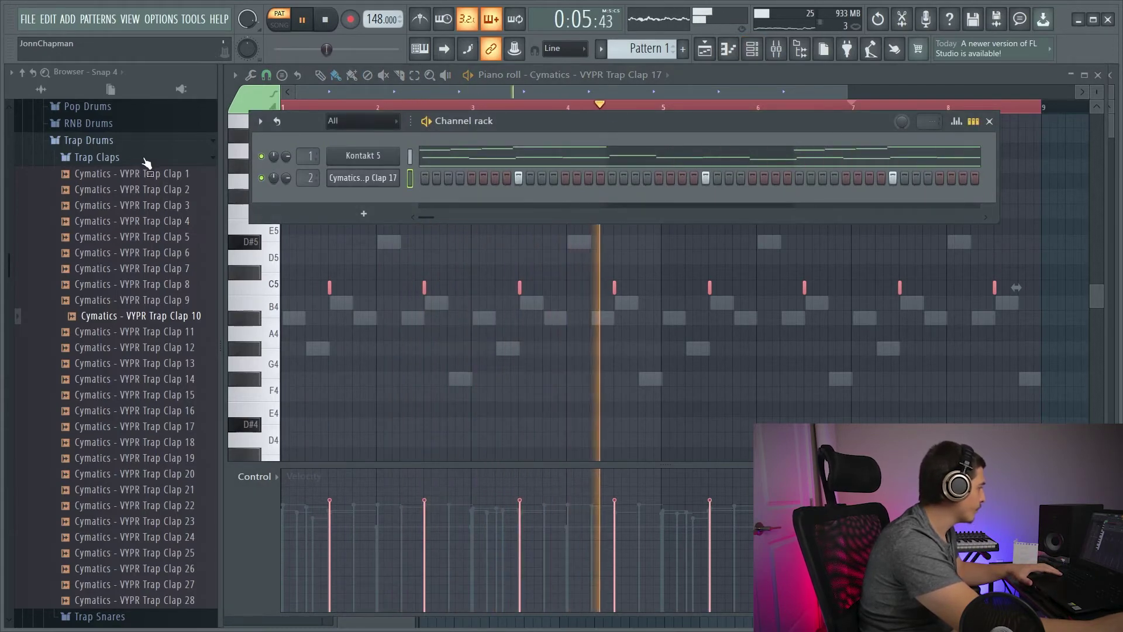
{"action": "key", "text": "space"}
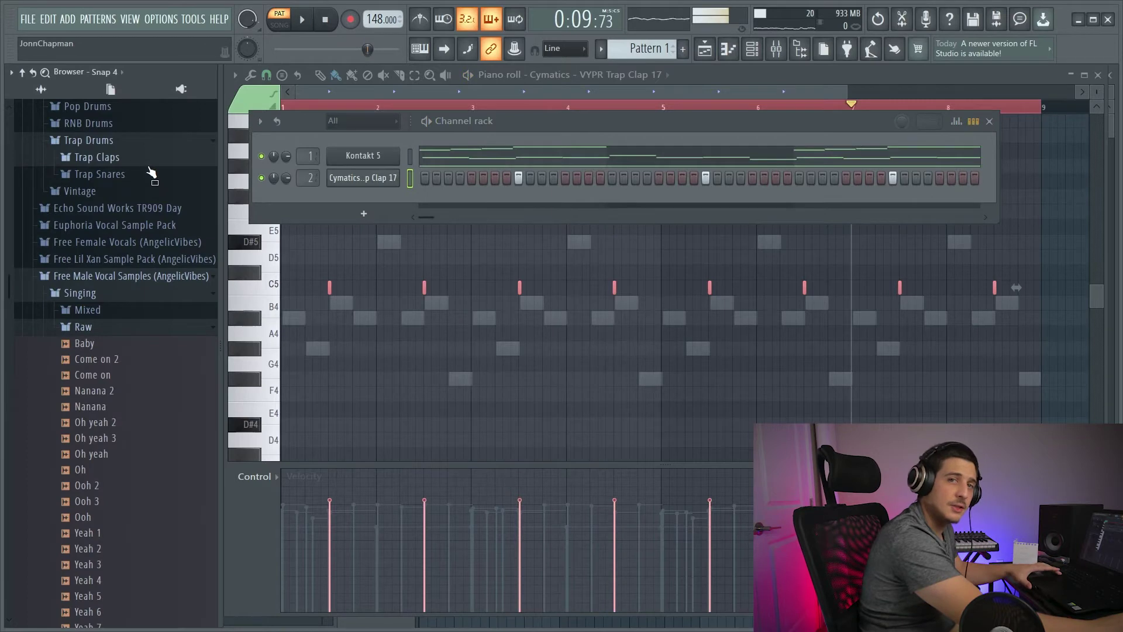
{"action": "left_click", "coordinate": [116, 327]}
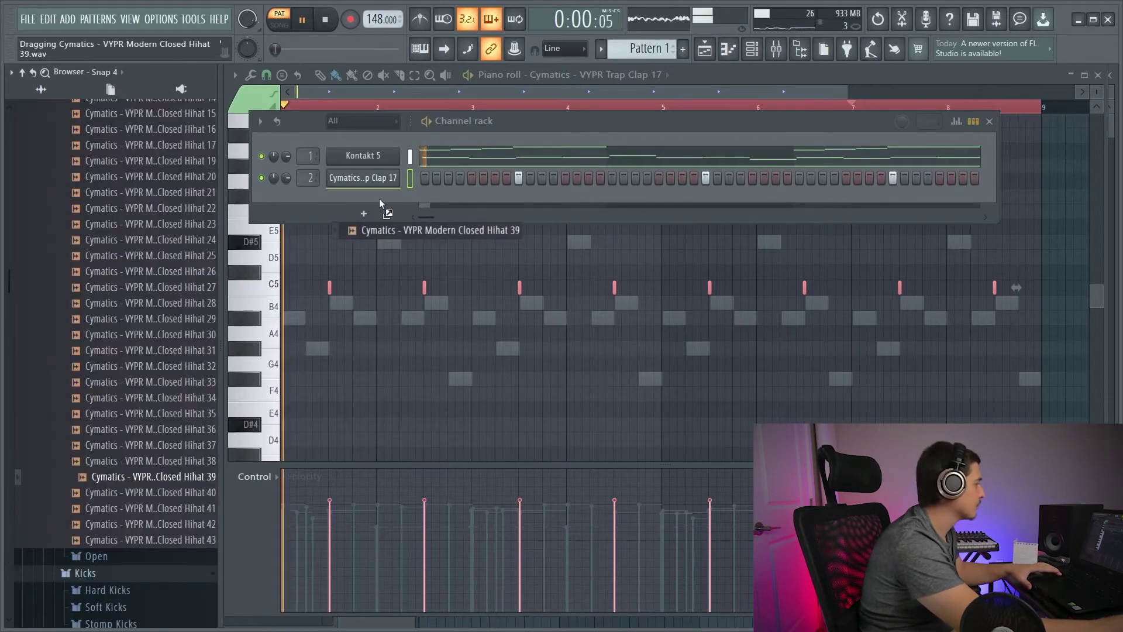
{"action": "left_click_drag", "start_coordinate": [346, 213], "coordinate": [374, 200]}
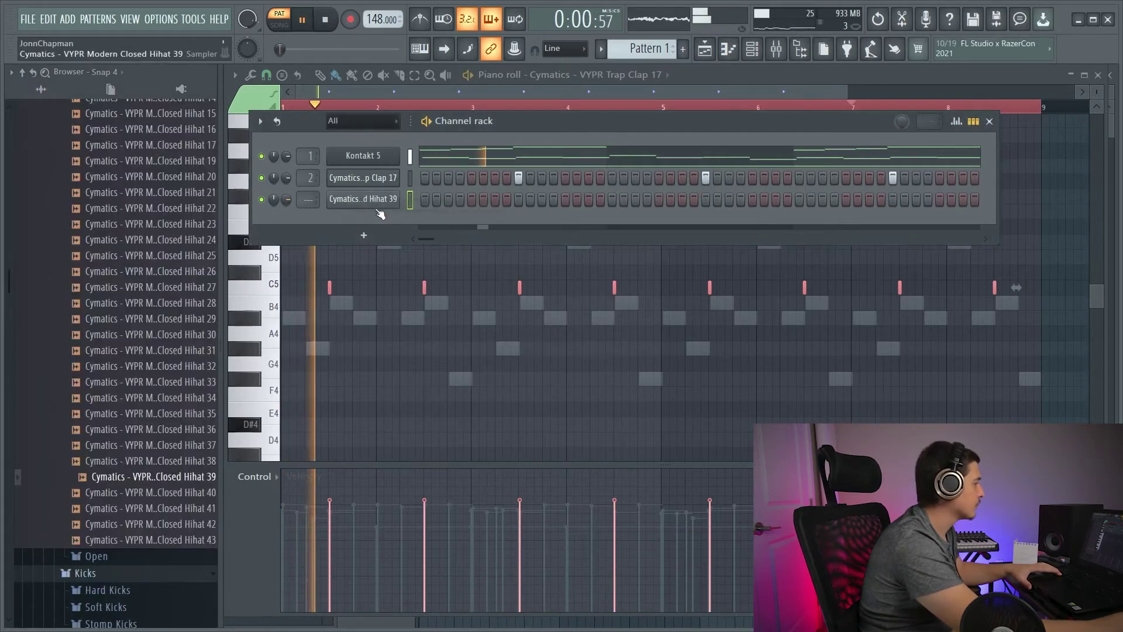
{"action": "right_click", "coordinate": [381, 201]}
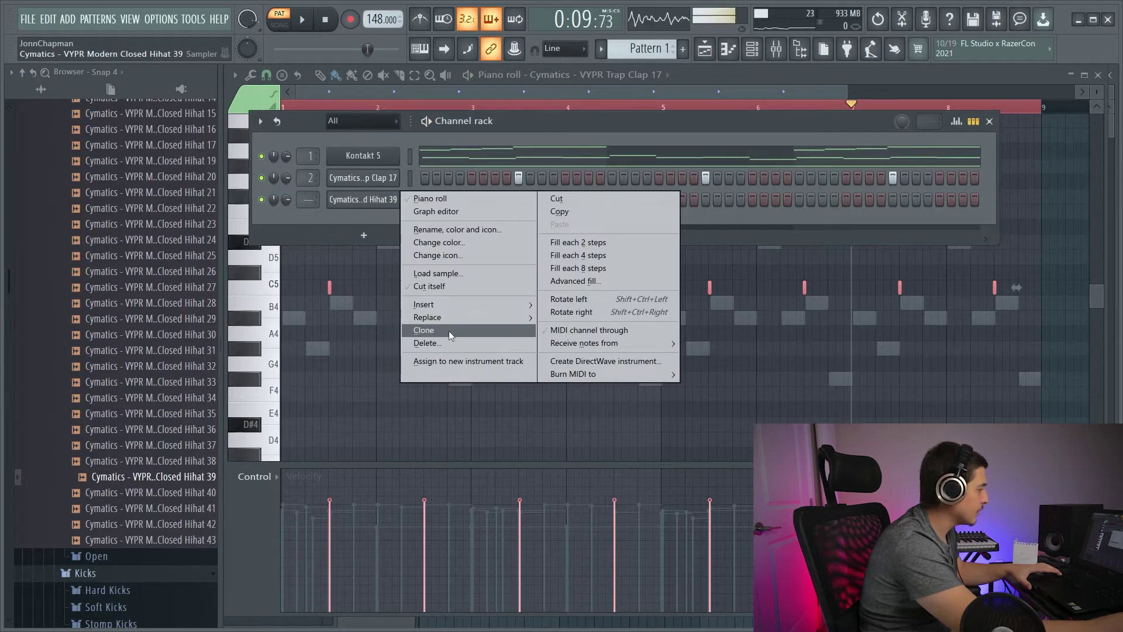
{"action": "left_click", "coordinate": [577, 243]}
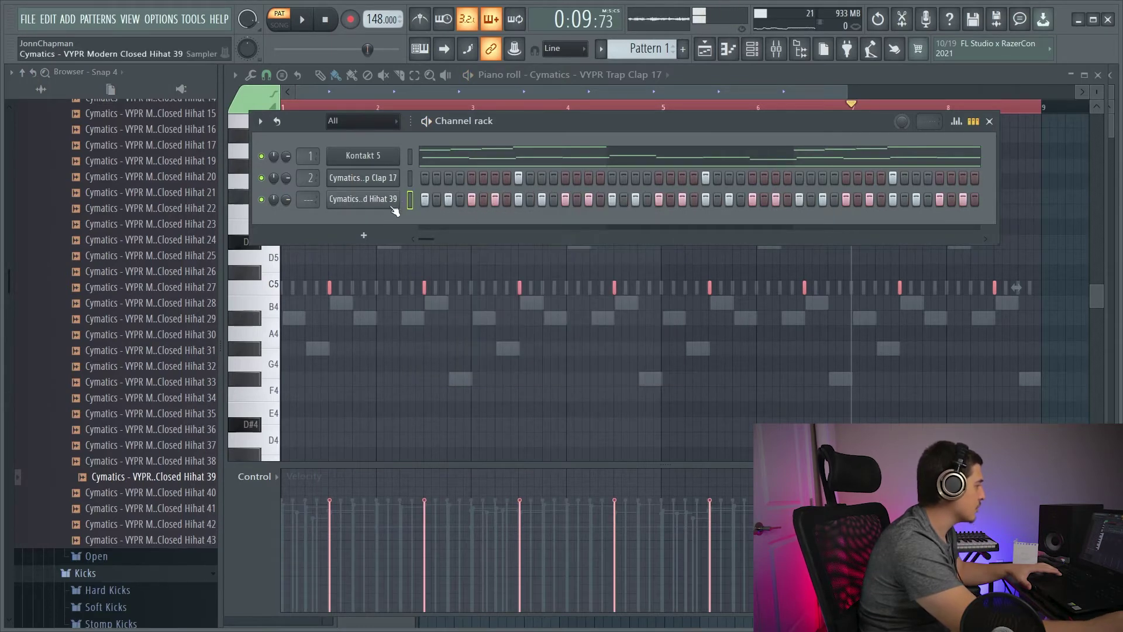
{"action": "key", "text": "space"}
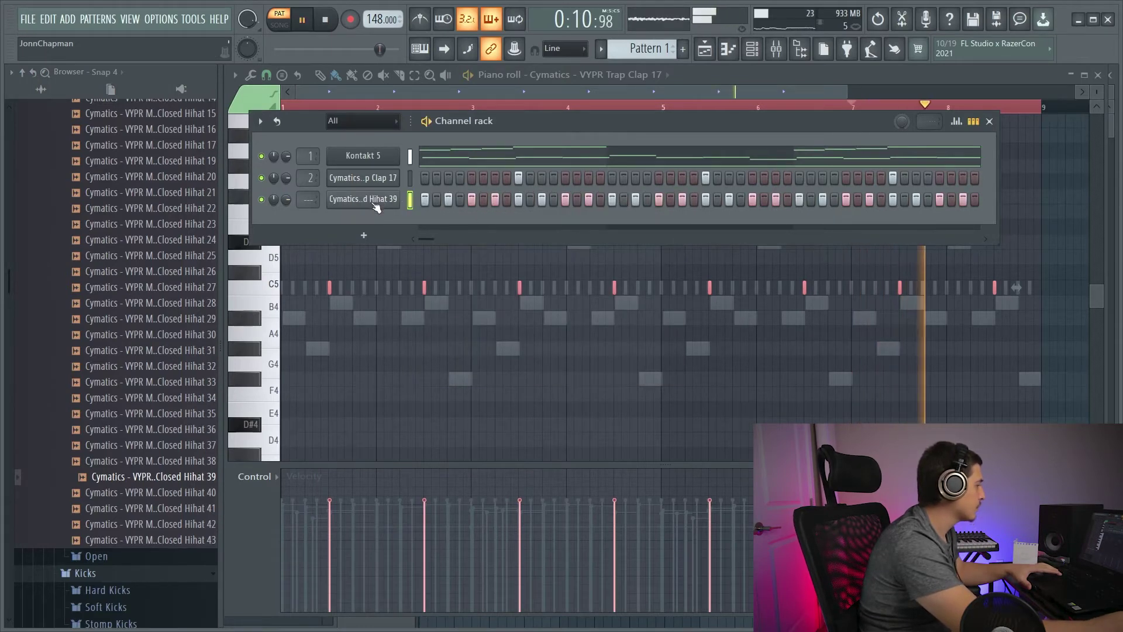
- Audition other closed hi-hats, swap the channel's sample for Closed Hihat 16 and route it to mixer Insert 3
{"action": "key", "text": "space"}
{"action": "key", "text": "Down"}
{"action": "key", "text": "Down"}
{"action": "key", "text": "Down"}
{"action": "key", "text": "Down"}
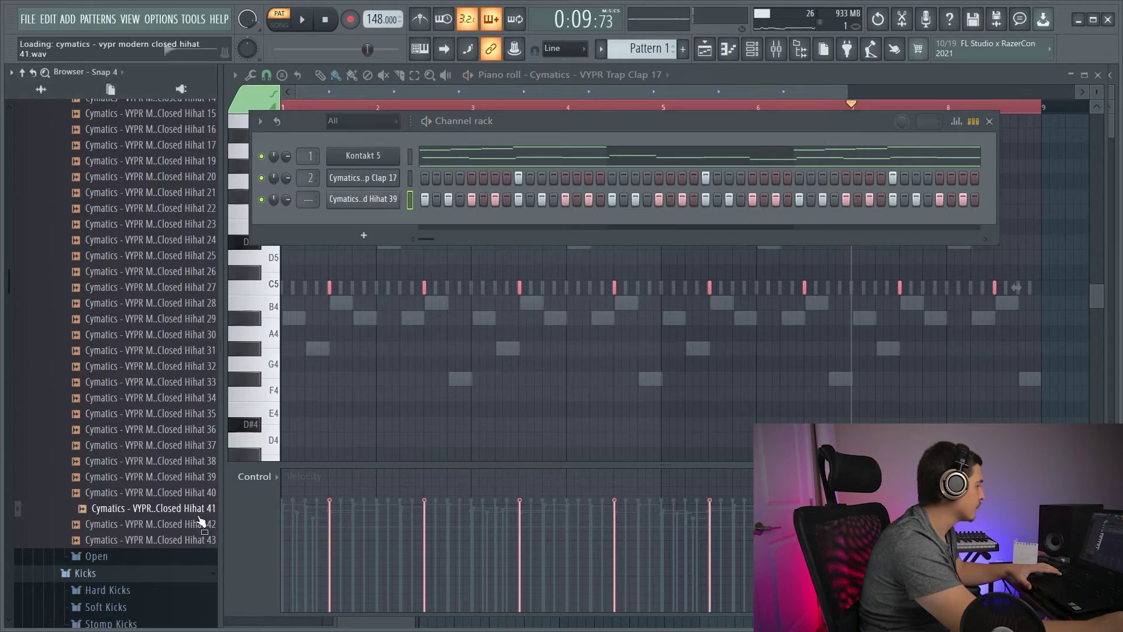
{"action": "scroll", "coordinate": [190, 276], "scroll_direction": "up", "scroll_amount": 5}
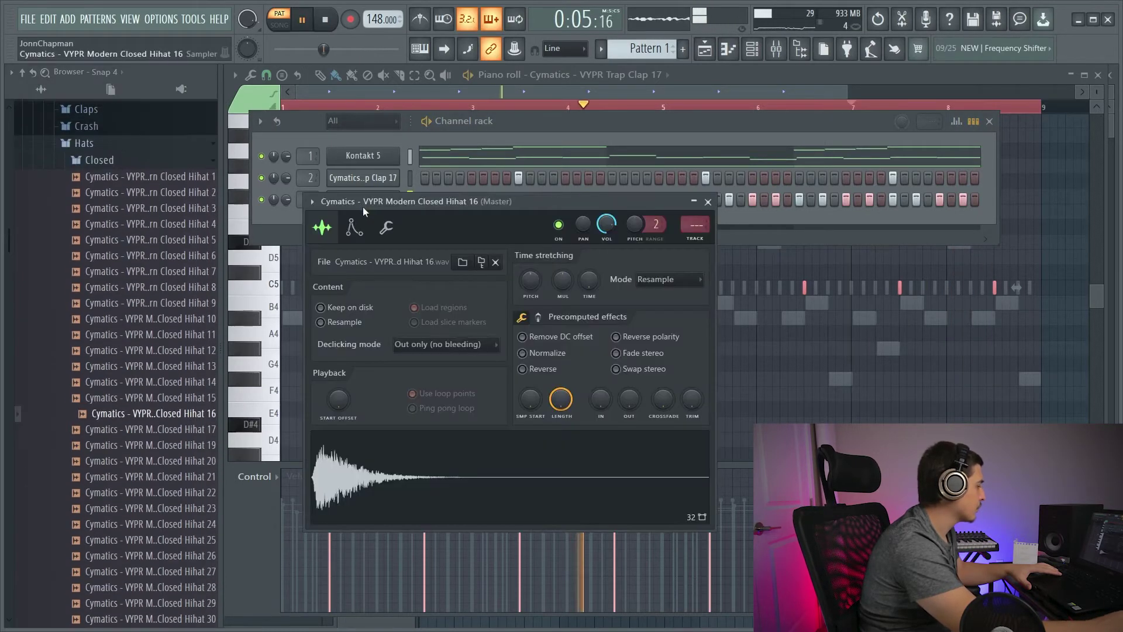
{"action": "scroll", "coordinate": [694, 225], "scroll_direction": "up", "scroll_amount": 3}
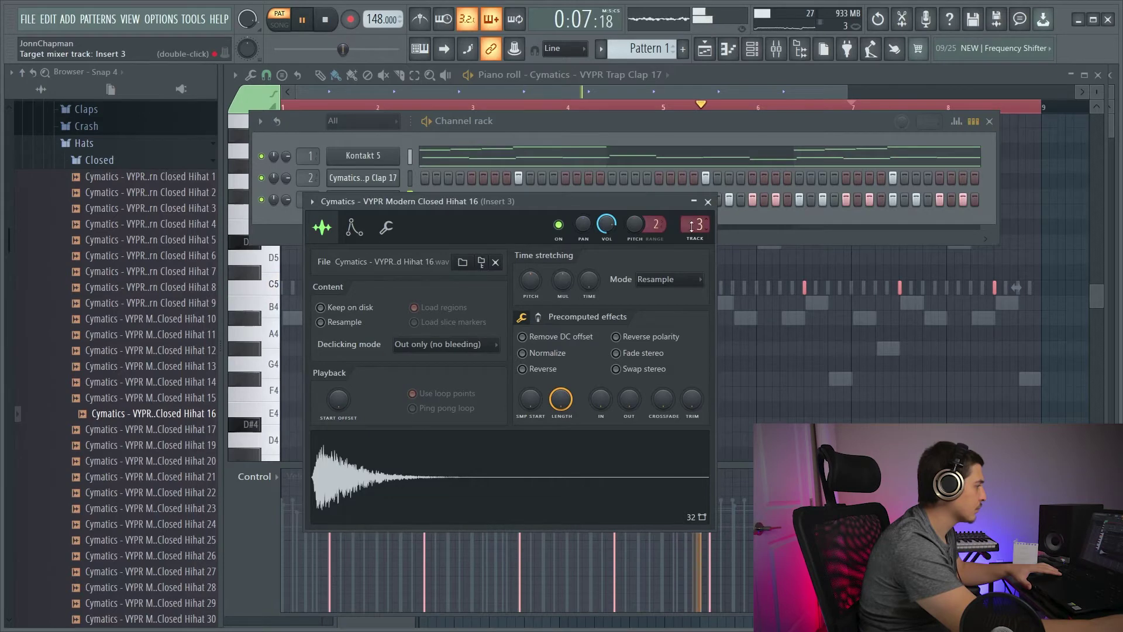
- Set Insert 3's stereo separation to 100% merged and lower its volume to about -2.4 dB during playback
{"action": "key", "text": "F9"}
{"action": "left_click_drag", "start_coordinate": [453, 417], "coordinate": [453, 357]}
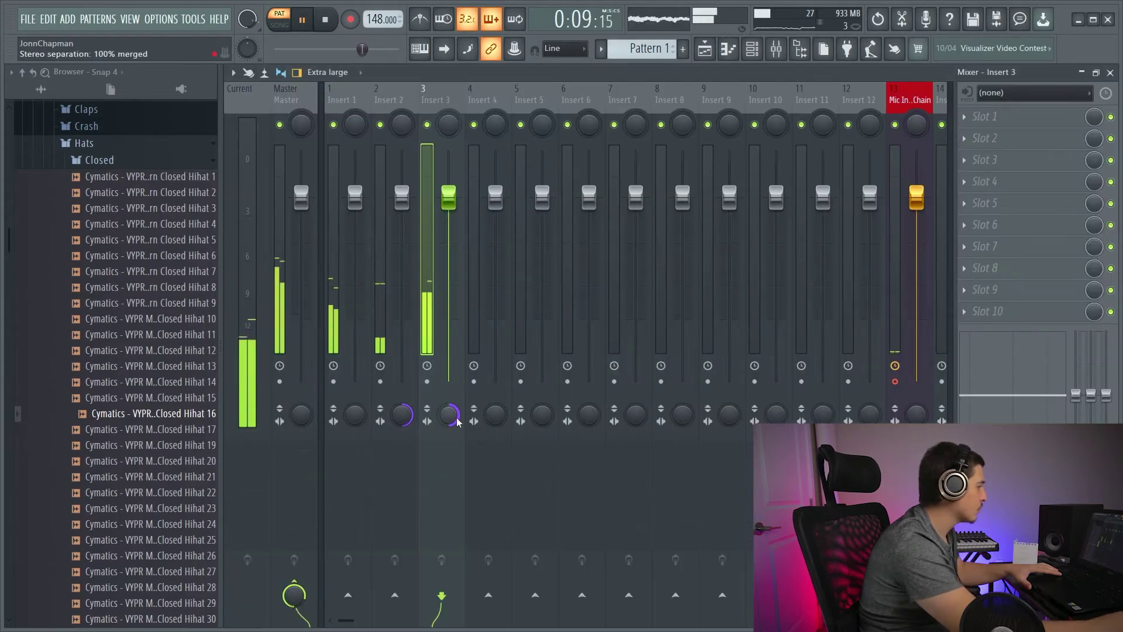
{"action": "left_click_drag", "start_coordinate": [448, 202], "coordinate": [448, 220]}
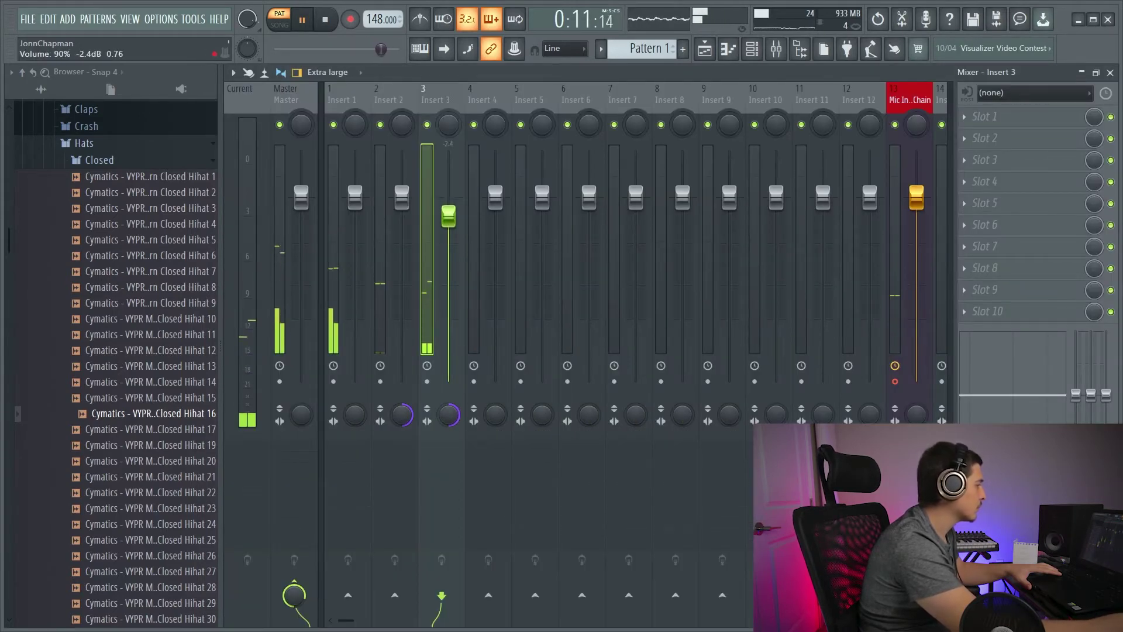
{"action": "key", "text": "space"}
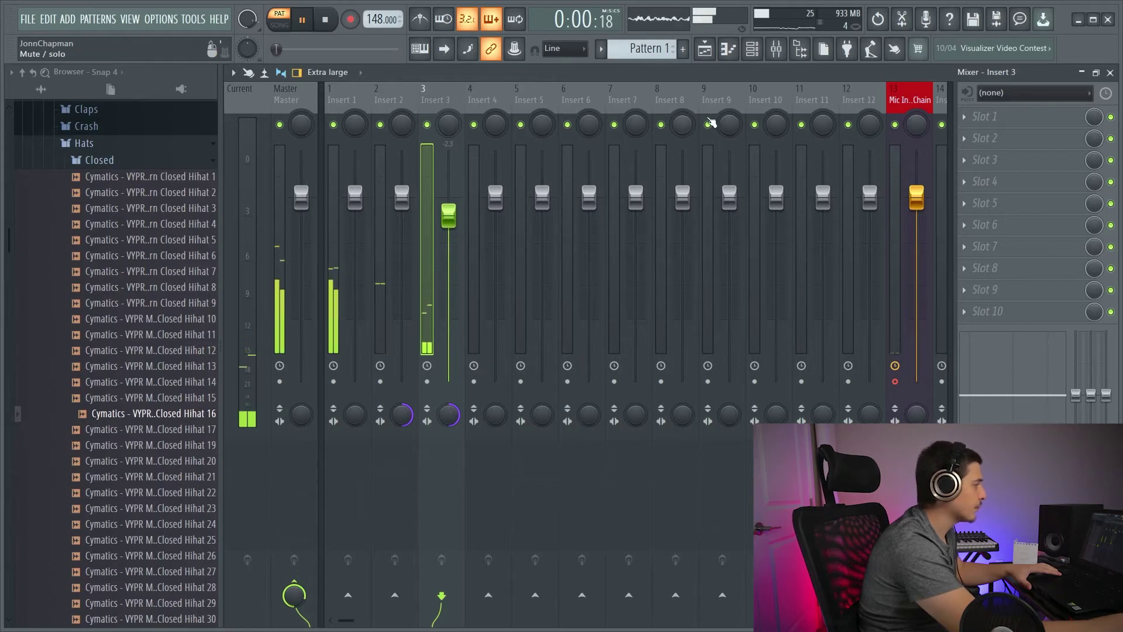
- Move the channel rack aside, collapse the hat folders and open the 808s folder in the Basses pack
{"action": "left_click", "coordinate": [753, 48]}
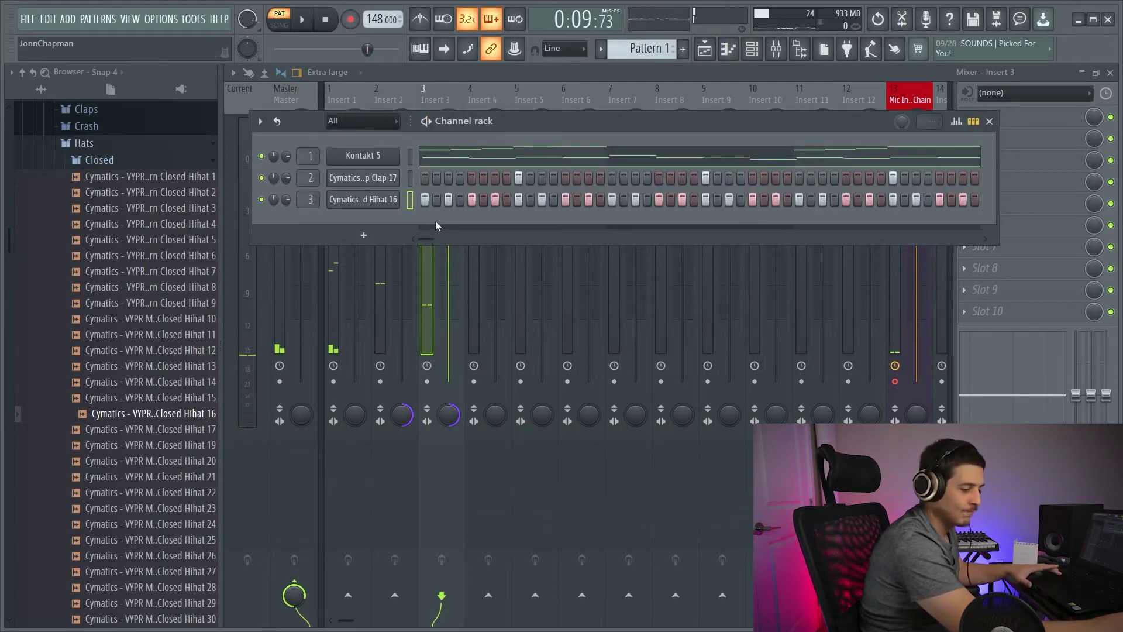
{"action": "left_click_drag", "start_coordinate": [580, 141], "coordinate": [565, 156]}
{"action": "left_click", "coordinate": [111, 159]}
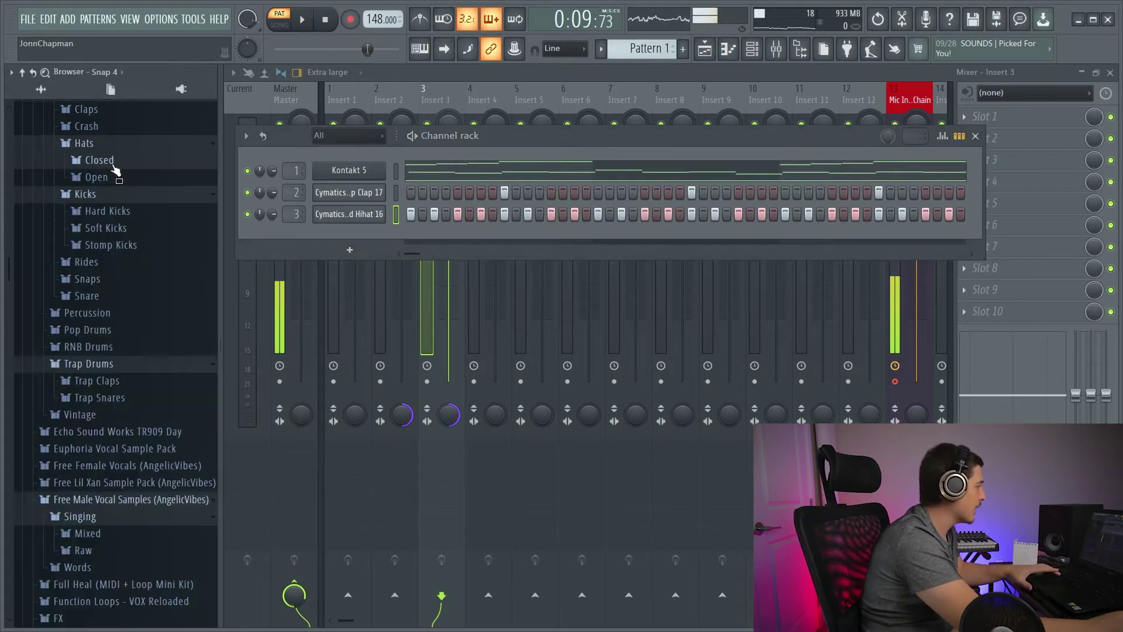
{"action": "left_click", "coordinate": [113, 147]}
{"action": "scroll", "coordinate": [114, 252], "scroll_direction": "up", "scroll_amount": 5}
{"action": "left_click", "coordinate": [119, 381]}
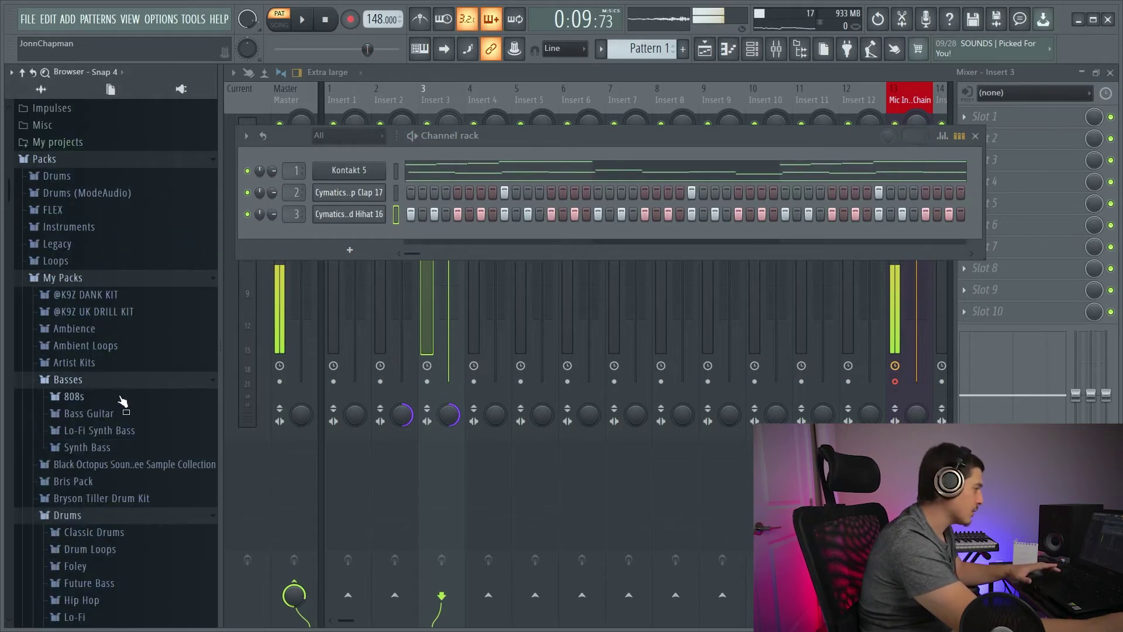
{"action": "scroll", "coordinate": [117, 362], "scroll_direction": "down", "scroll_amount": 1}
{"action": "left_click", "coordinate": [117, 335]}
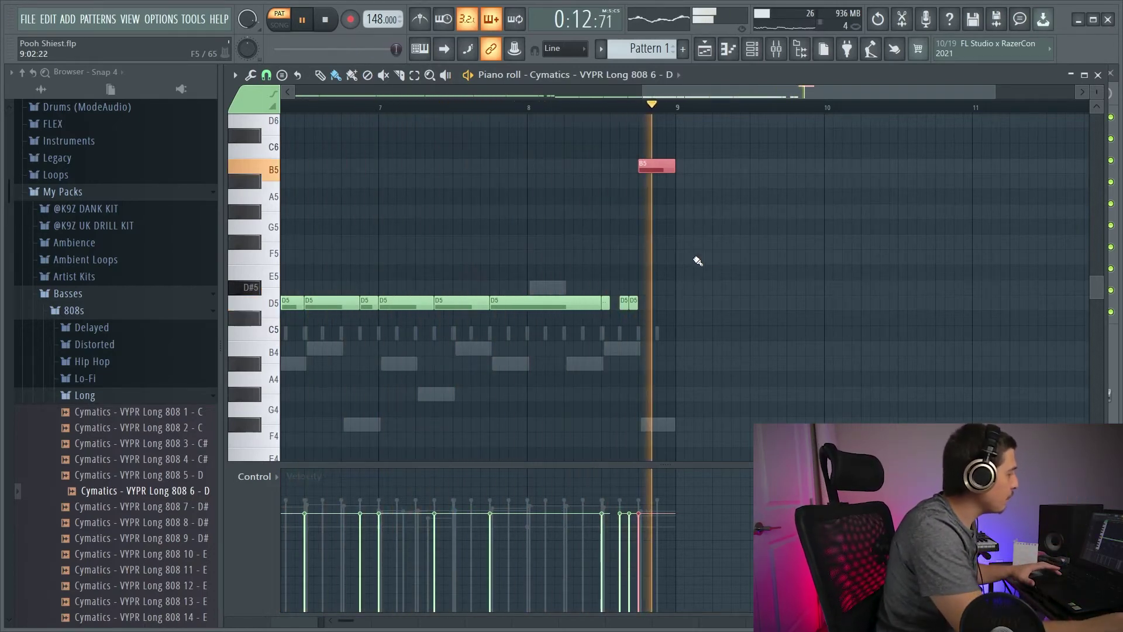
- Stop playback and examine the whole 808 bass line from bar 1 to the end of bar 8
{"action": "key", "text": "space"}
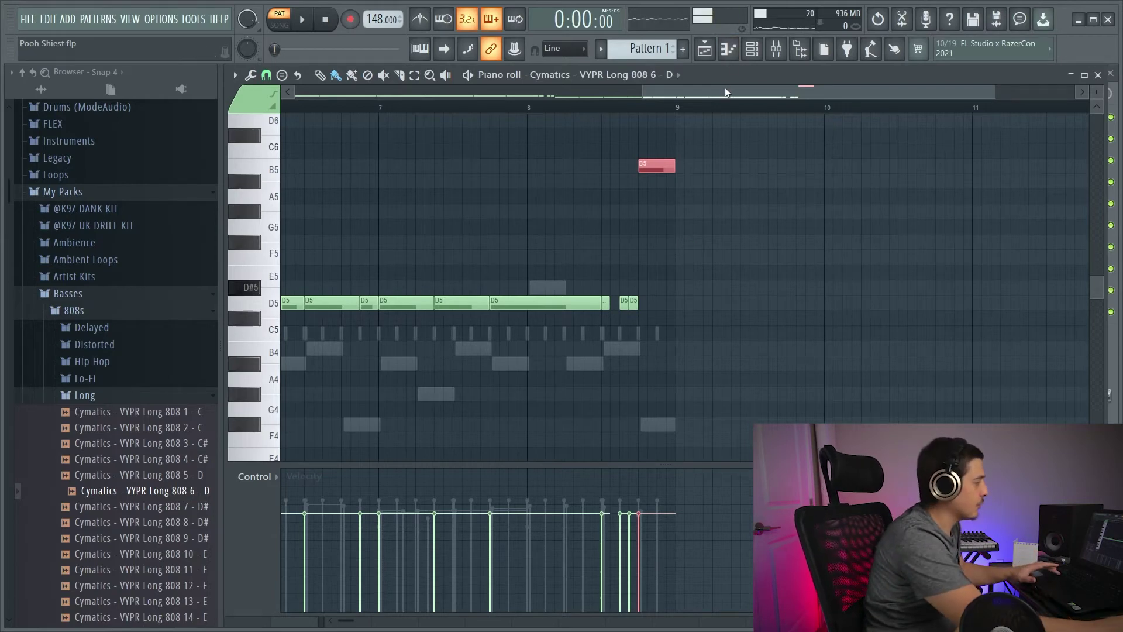
{"action": "left_click_drag", "start_coordinate": [725, 86], "coordinate": [336, 118]}
{"action": "left_click_drag", "start_coordinate": [637, 88], "coordinate": [930, 91]}
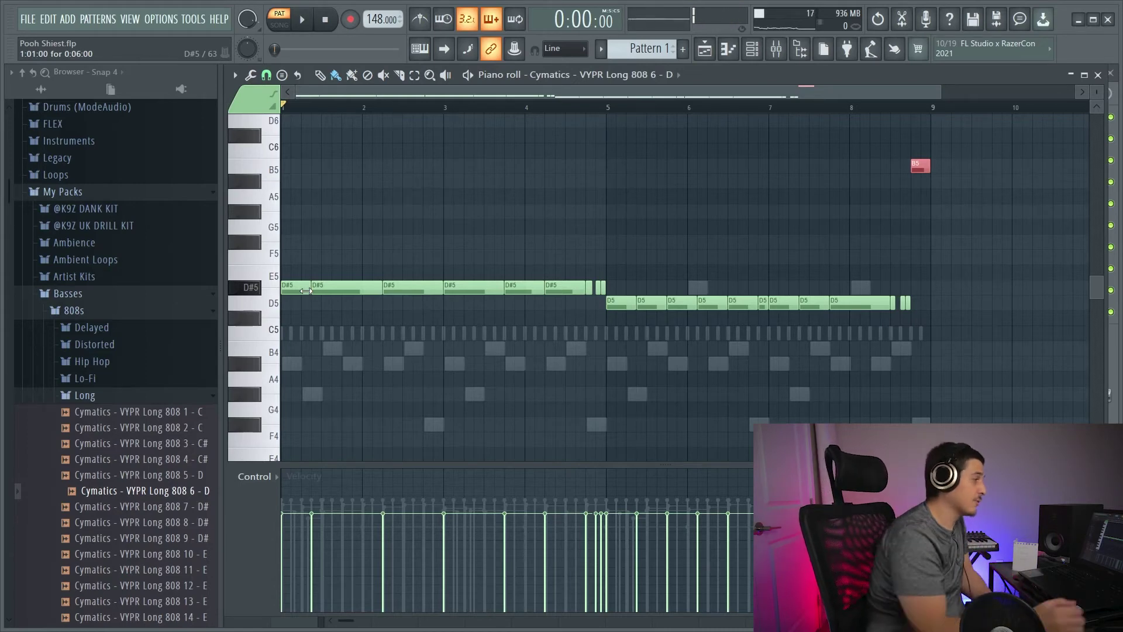
- Collapse the 808 bass folders and add the FPC Triangle percussion sample as a new channel beneath the 808
{"action": "mouse_move", "coordinate": [942, 94]}
{"action": "left_mouse_down"}
{"action": "mouse_move", "coordinate": [923, 96]}
{"action": "mouse_move", "coordinate": [944, 97]}
{"action": "mouse_move", "coordinate": [934, 97]}
{"action": "left_mouse_up"}
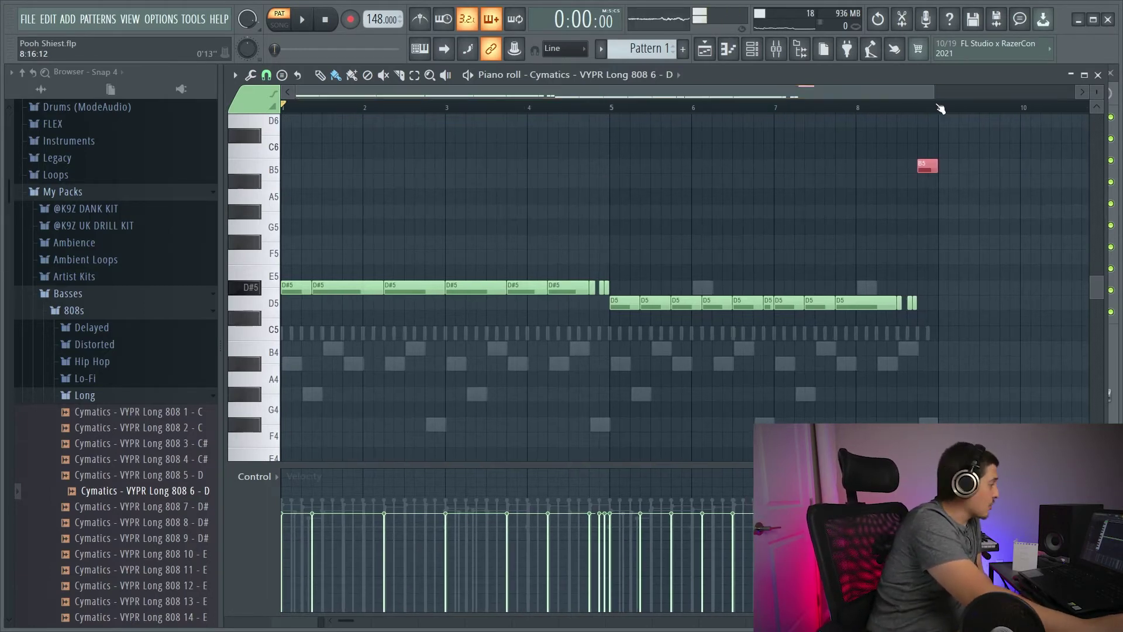
{"action": "key", "text": "F6"}
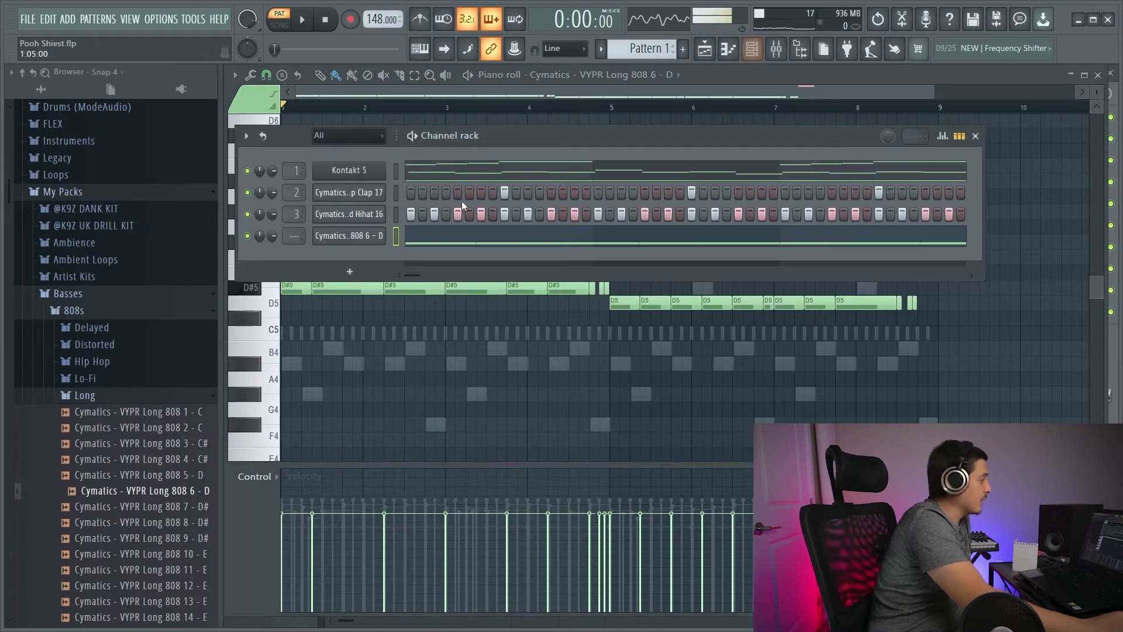
{"action": "left_click", "coordinate": [88, 311]}
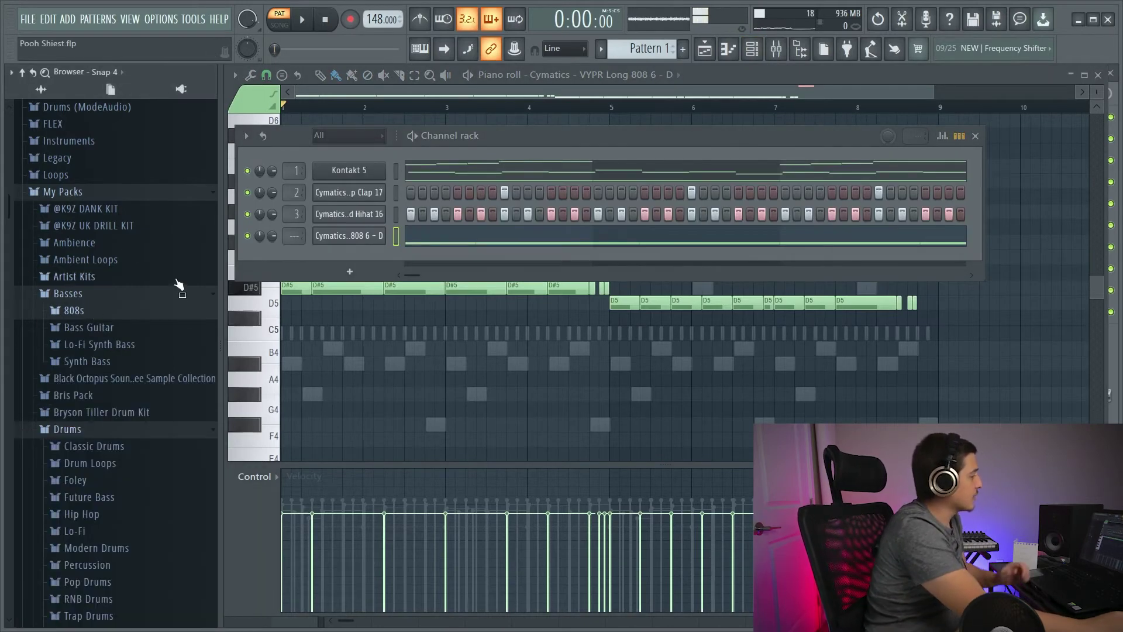
{"action": "left_click", "coordinate": [157, 293]}
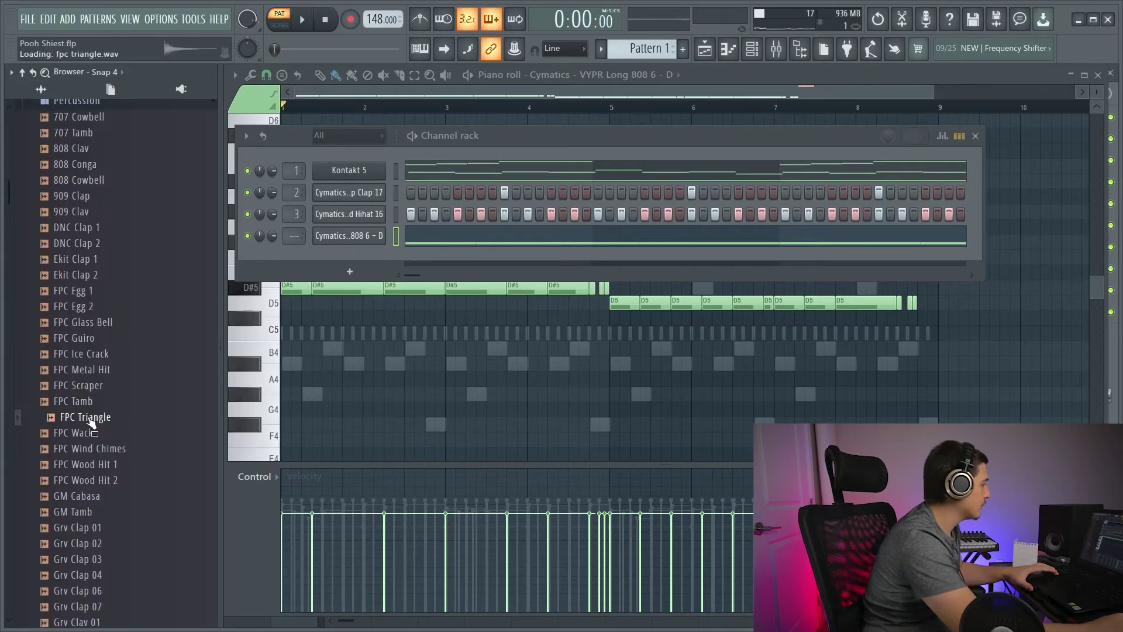
{"action": "left_click_drag", "start_coordinate": [91, 422], "coordinate": [359, 248]}
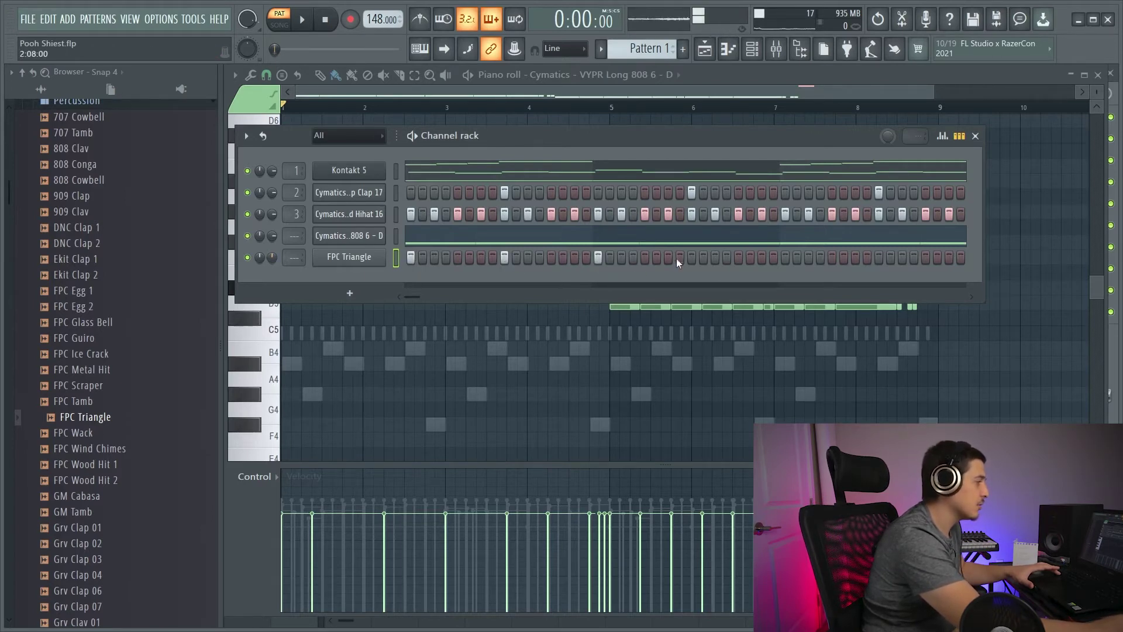
- Try filling the FPC Triangle channel every 4 steps, change it to a hit every 8 steps and play the pattern
{"action": "left_click_drag", "start_coordinate": [743, 255], "coordinate": [475, 264]}
{"action": "right_click", "coordinate": [379, 263]}
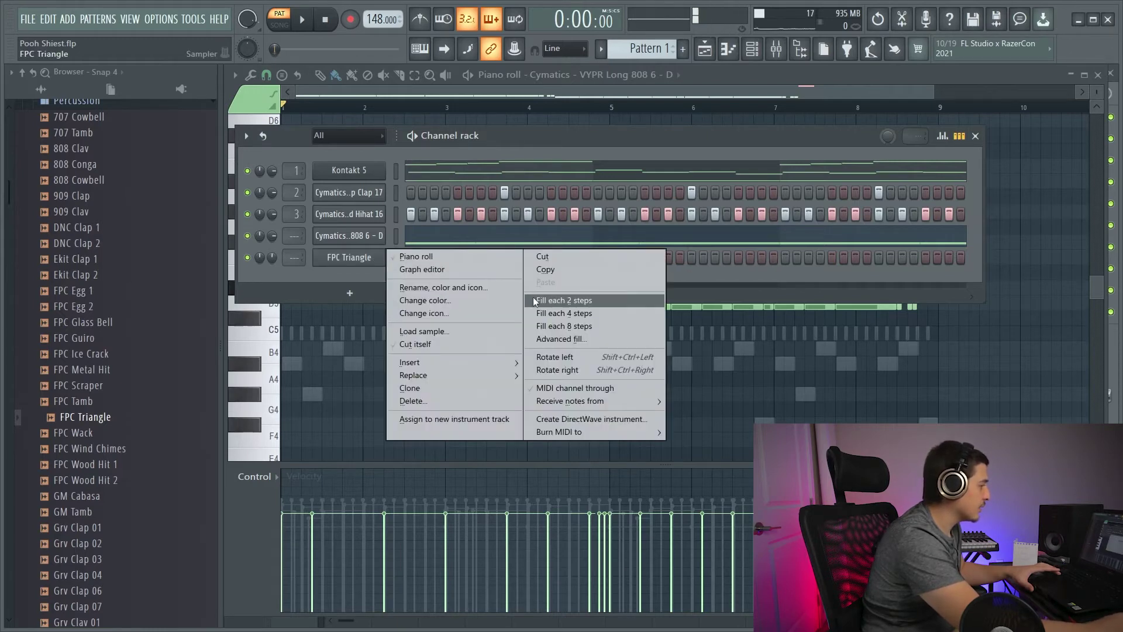
{"action": "left_click", "coordinate": [582, 316]}
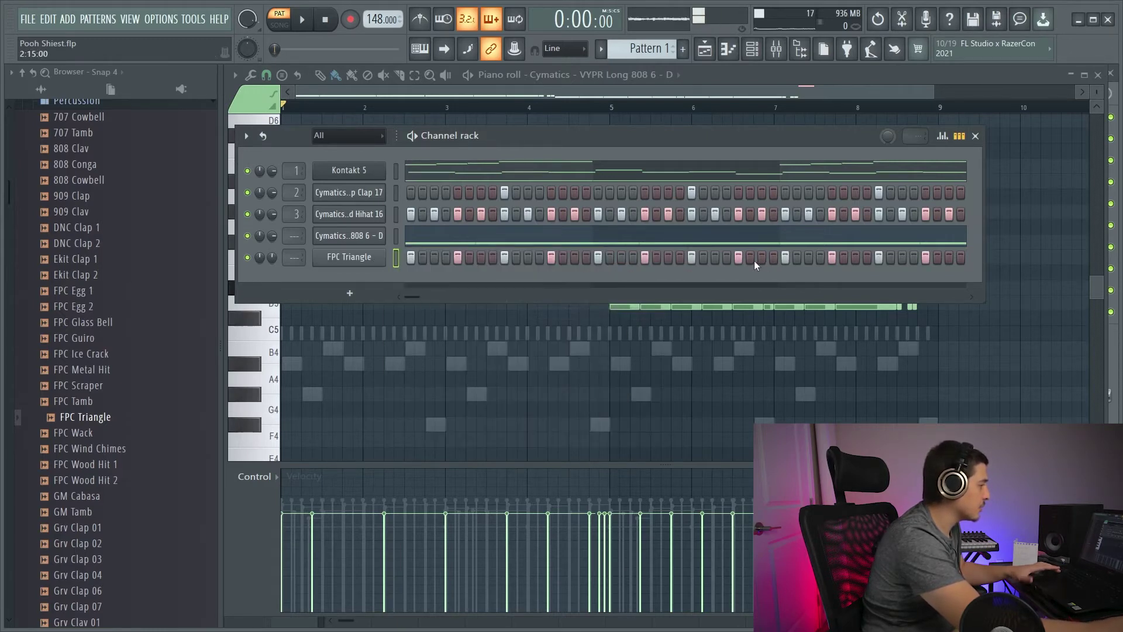
{"action": "right_click", "coordinate": [369, 258]}
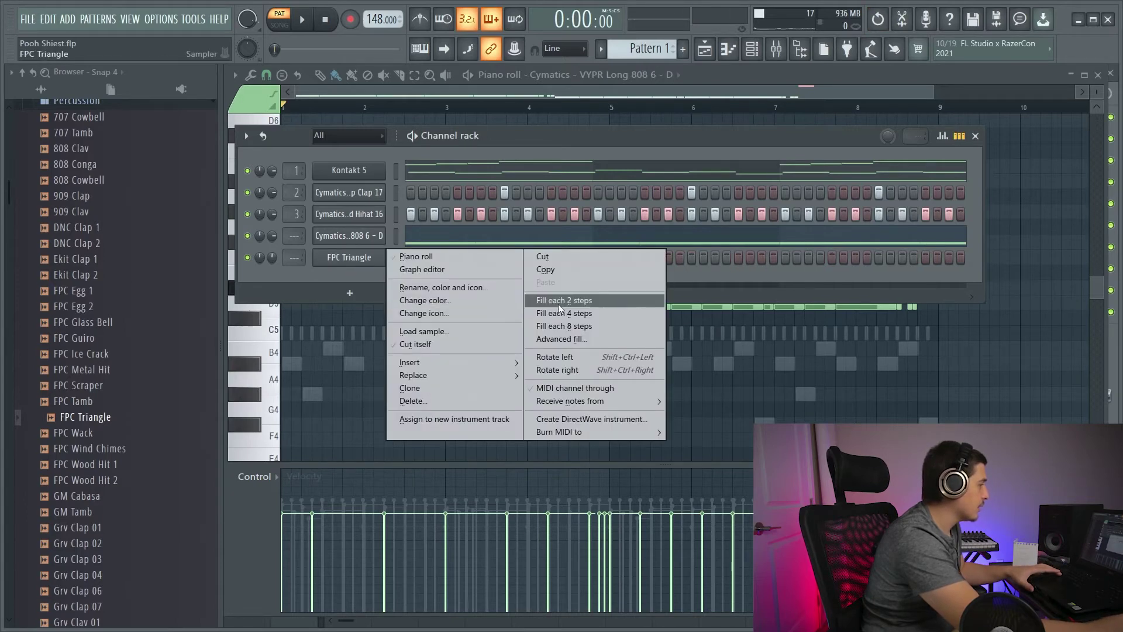
{"action": "left_click", "coordinate": [571, 325]}
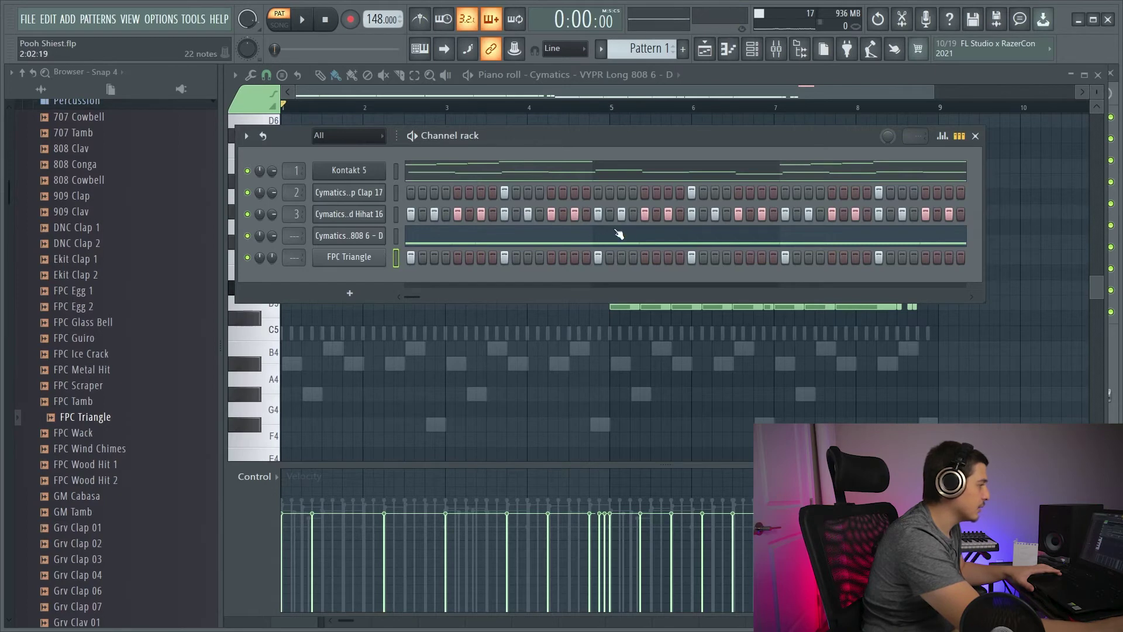
{"action": "key", "text": "space"}
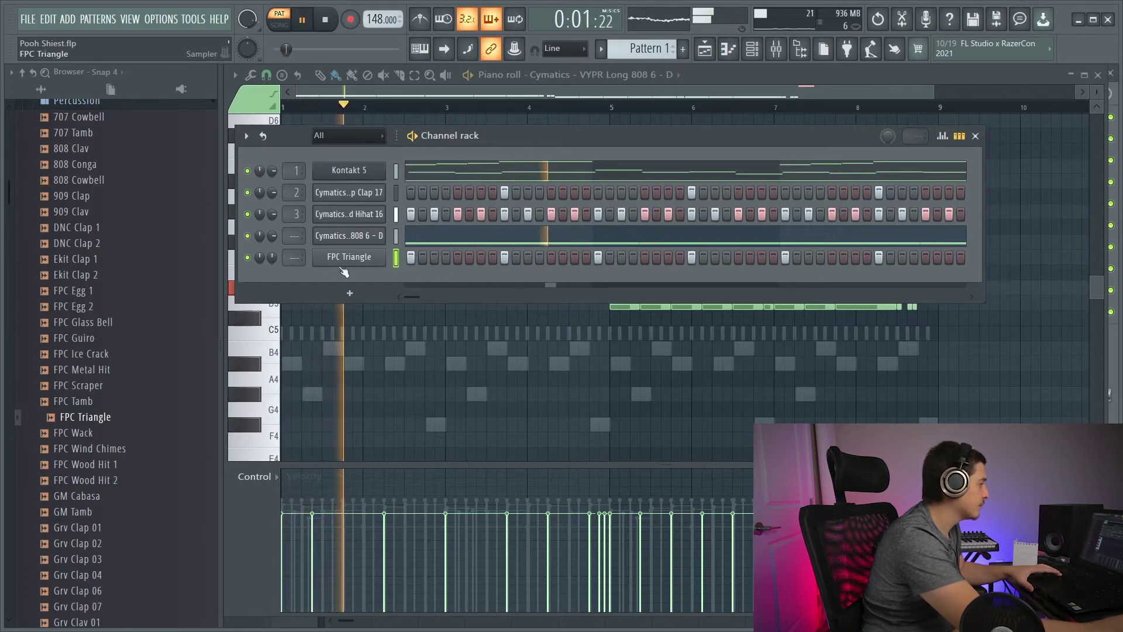
{"action": "key", "text": "space"}
- Route the FPC Triangle channel to mixer Insert 4 and load Fruity Parametric EQ 2 in that track's first effect slot
{"action": "key", "text": "F9"}
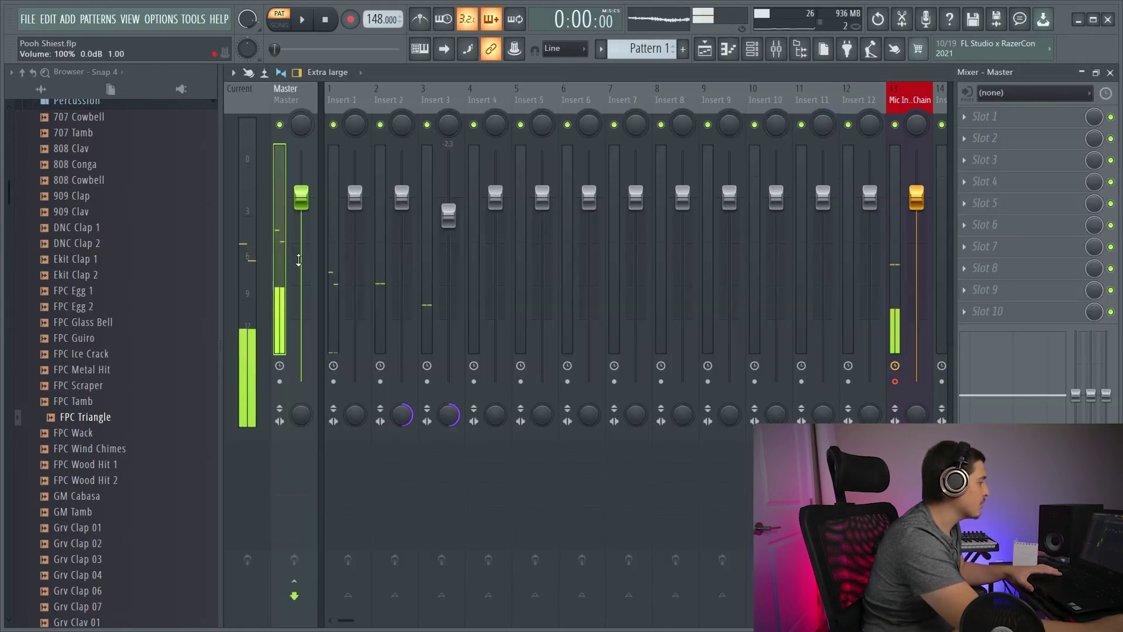
{"action": "key", "text": "F6"}
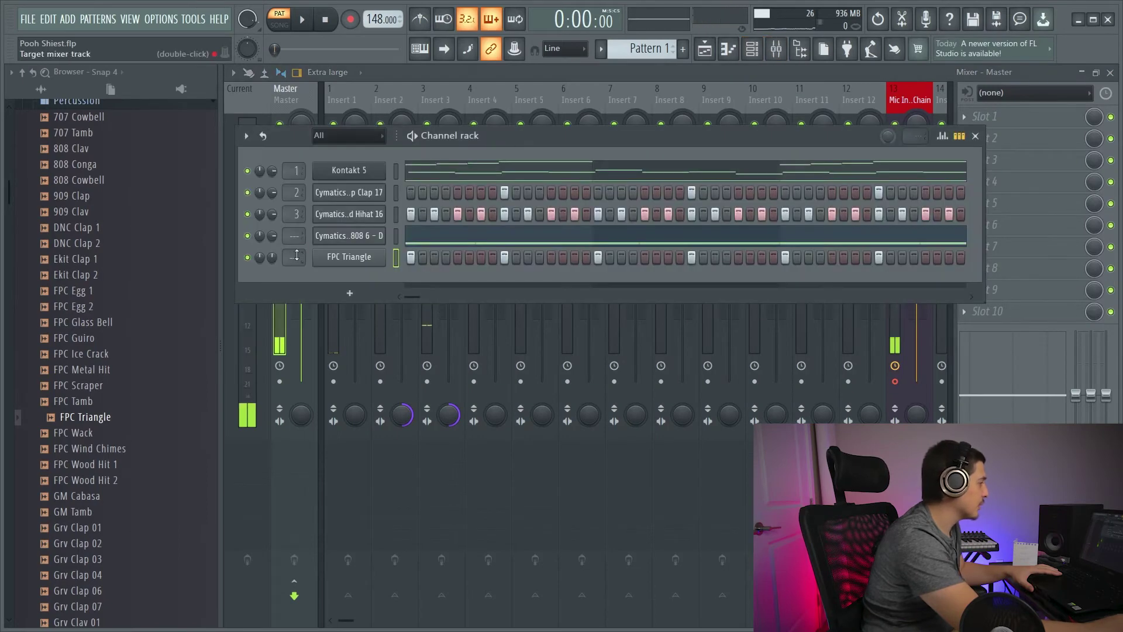
{"action": "left_click_drag", "start_coordinate": [294, 258], "coordinate": [295, 247]}
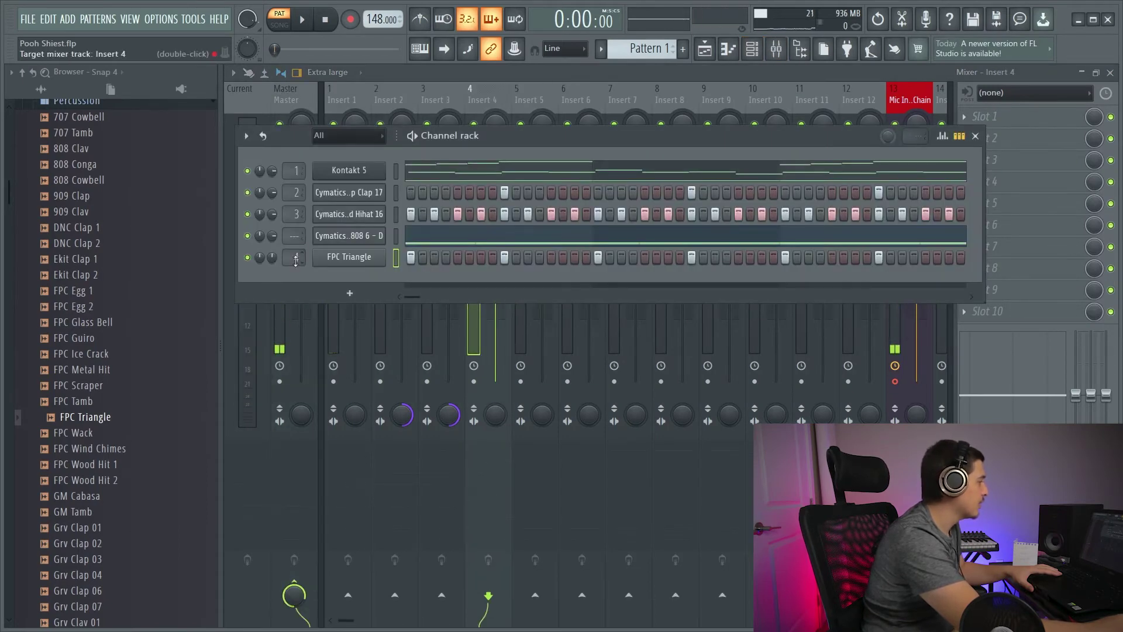
{"action": "left_click", "coordinate": [501, 78]}
{"action": "left_click", "coordinate": [963, 115]}
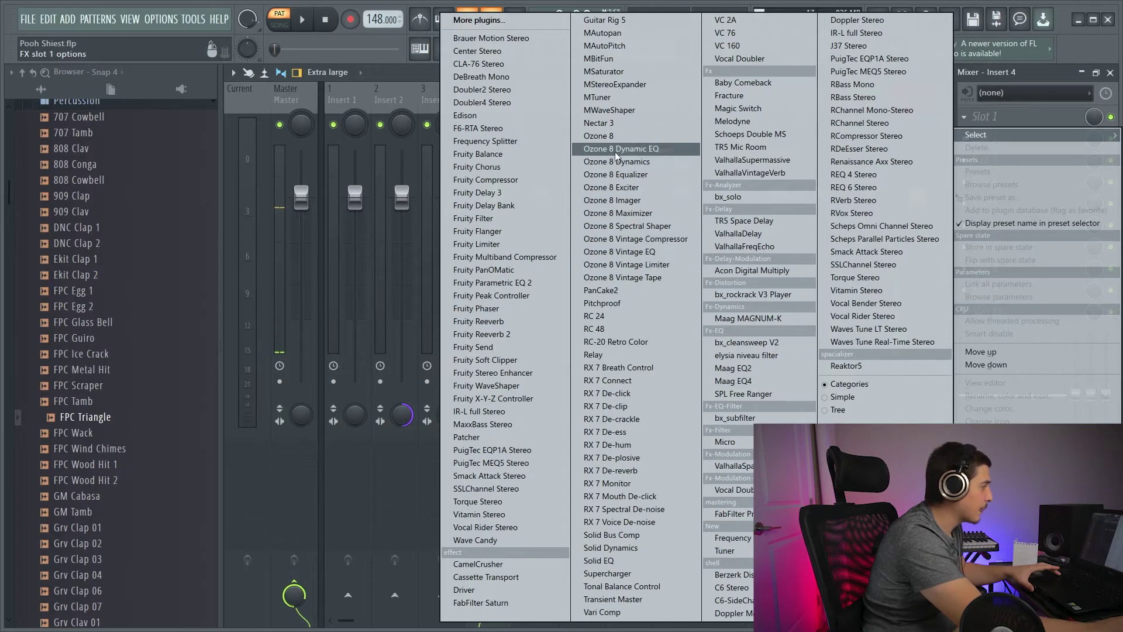
{"action": "left_click", "coordinate": [507, 283]}
{"action": "left_click_drag", "start_coordinate": [647, 166], "coordinate": [469, 147]}
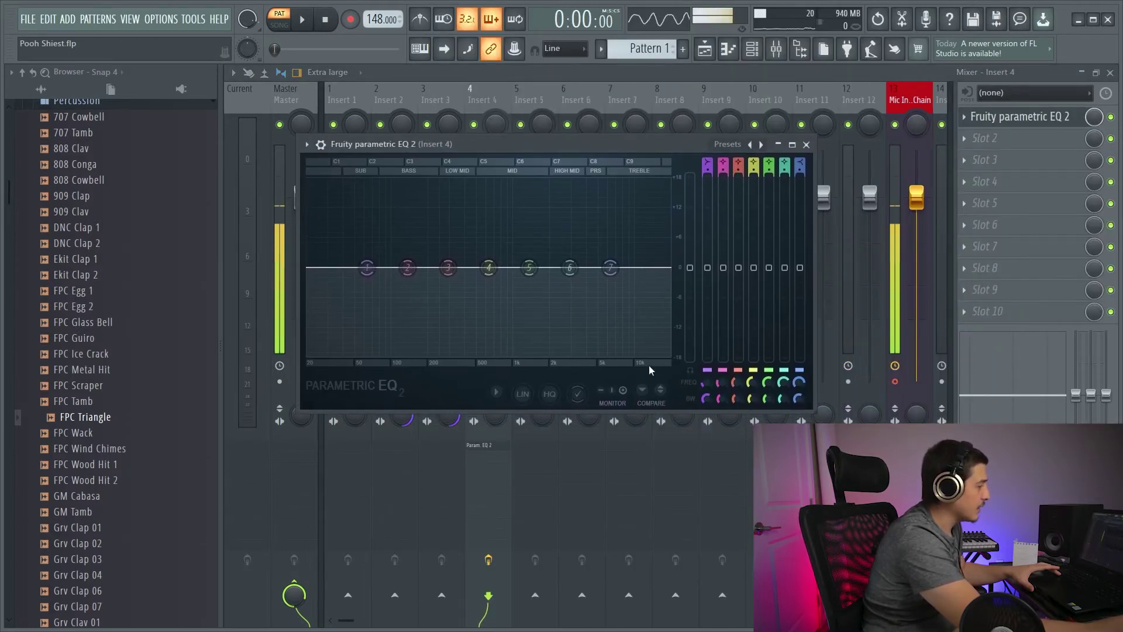
- Cut EQ band 6 by about 17 dB near 5.6 kHz and widen its bandwidth to about 51% during playback
{"action": "left_click_drag", "start_coordinate": [570, 267], "coordinate": [608, 328]}
{"action": "key", "text": "space"}
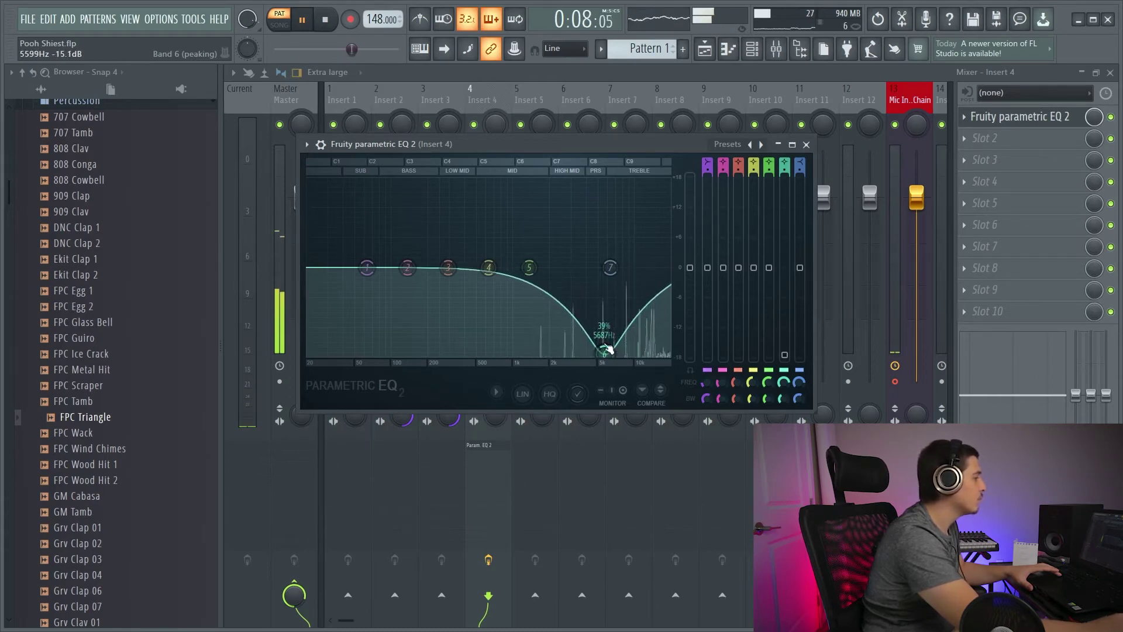
{"action": "left_click_drag", "start_coordinate": [785, 407], "coordinate": [784, 403]}
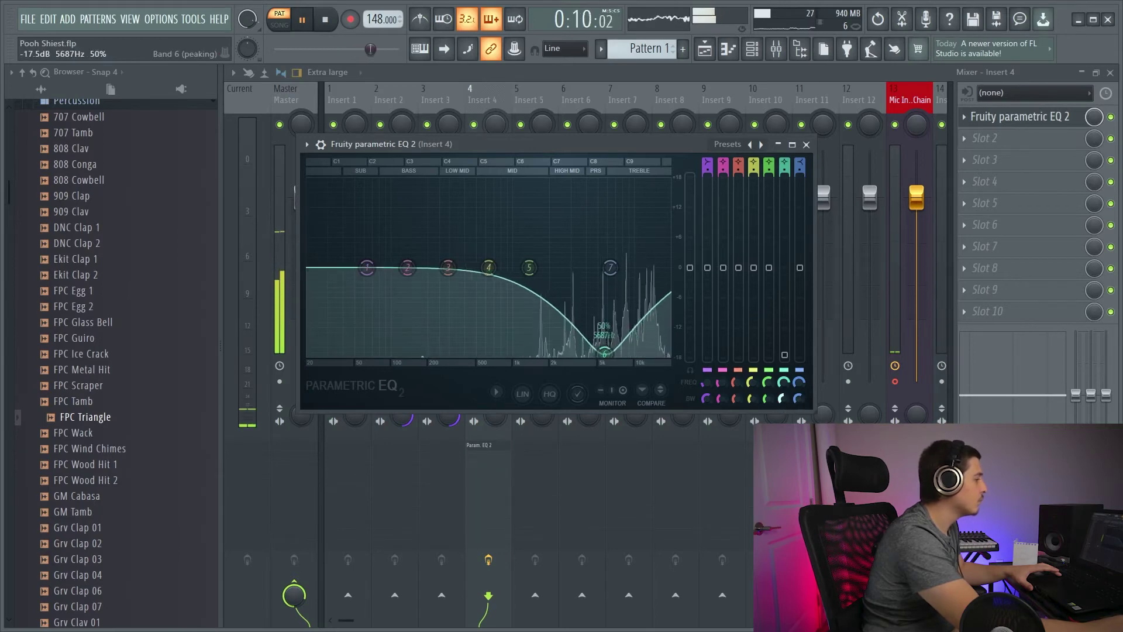
{"action": "scroll", "coordinate": [603, 352], "scroll_direction": "down", "scroll_amount": 1}
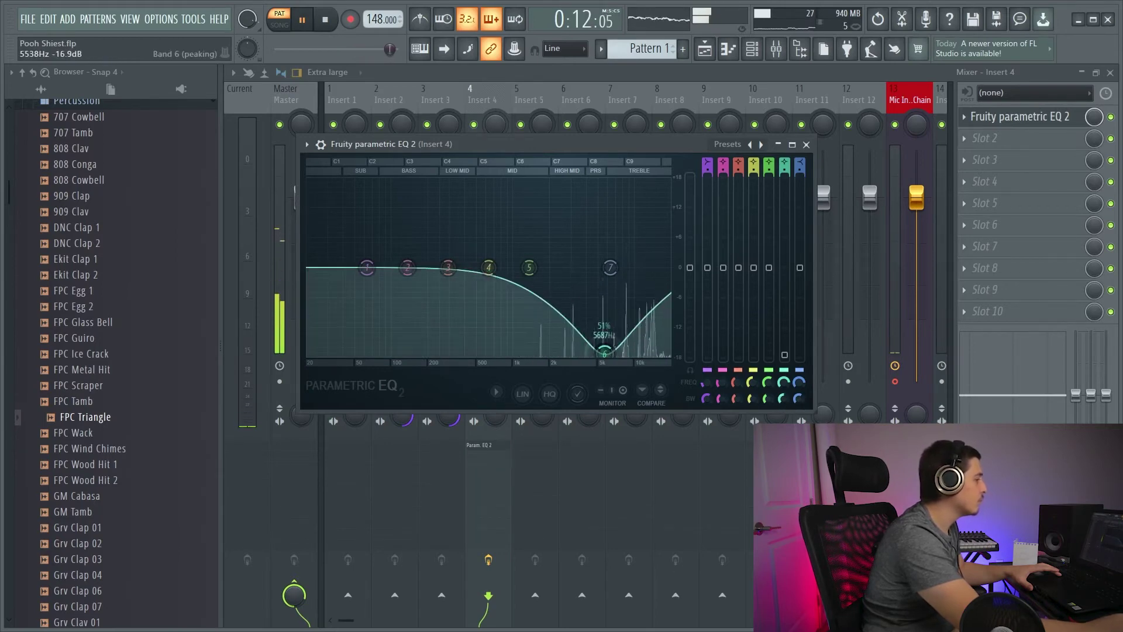
{"action": "key", "text": "space"}
- Dip EQ band 7 slightly and pull band 5 down to the full cut just above band 6, checking against playback
{"action": "left_click_drag", "start_coordinate": [610, 267], "coordinate": [638, 297]}
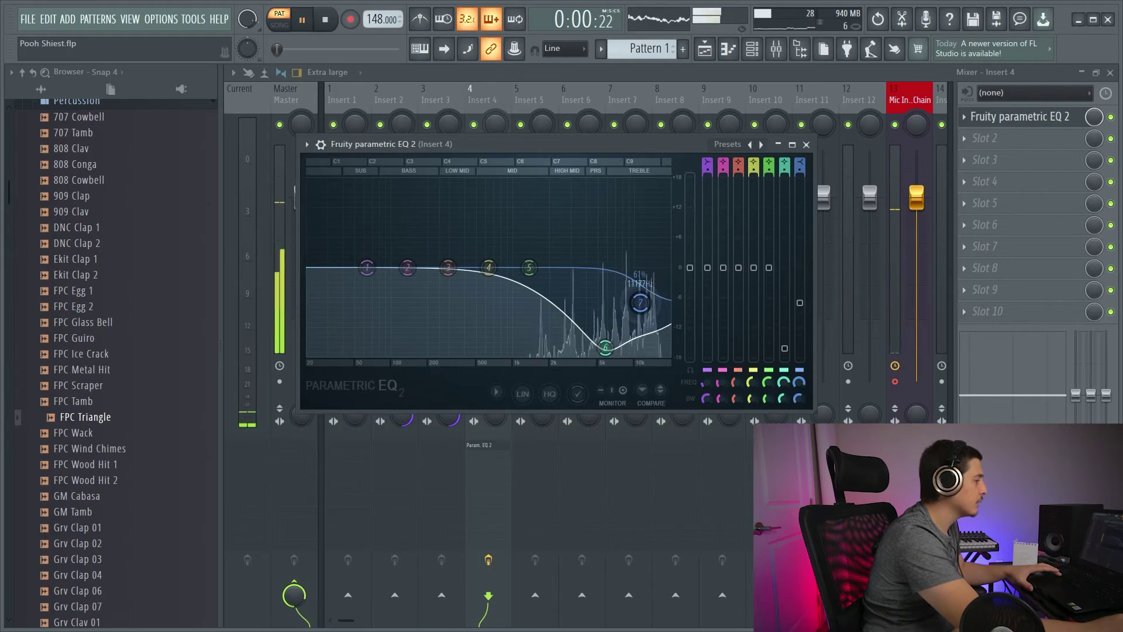
{"action": "right_click", "coordinate": [618, 279]}
{"action": "left_click", "coordinate": [612, 275]}
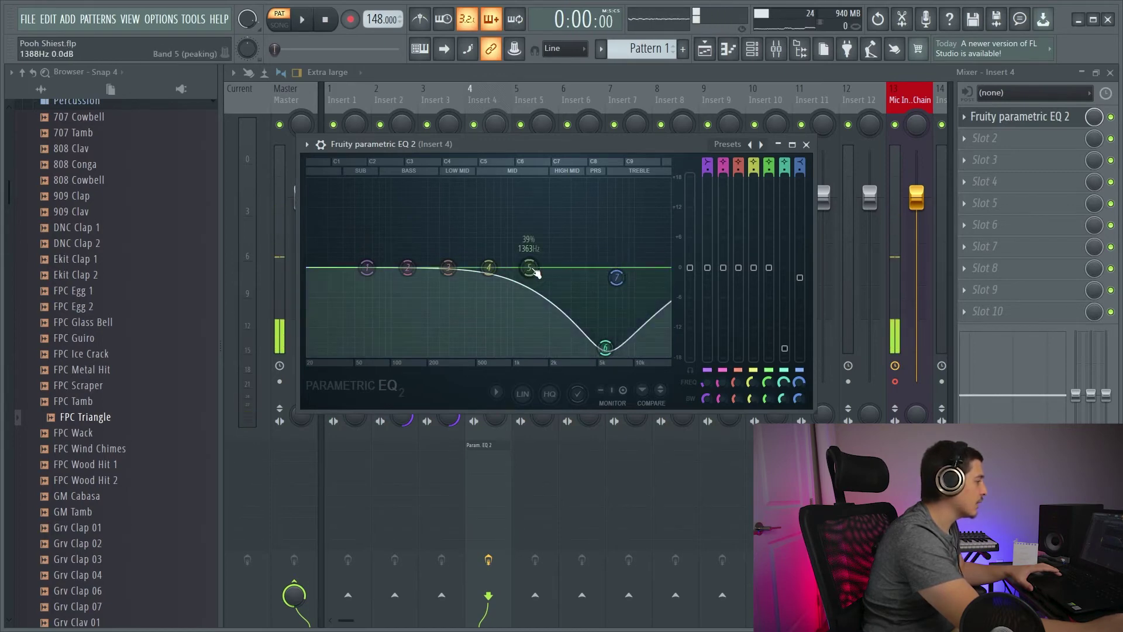
{"action": "key", "text": "space"}
{"action": "left_click_drag", "start_coordinate": [529, 268], "coordinate": [625, 353]}
{"action": "key", "text": "space"}
{"action": "key", "text": "space"}
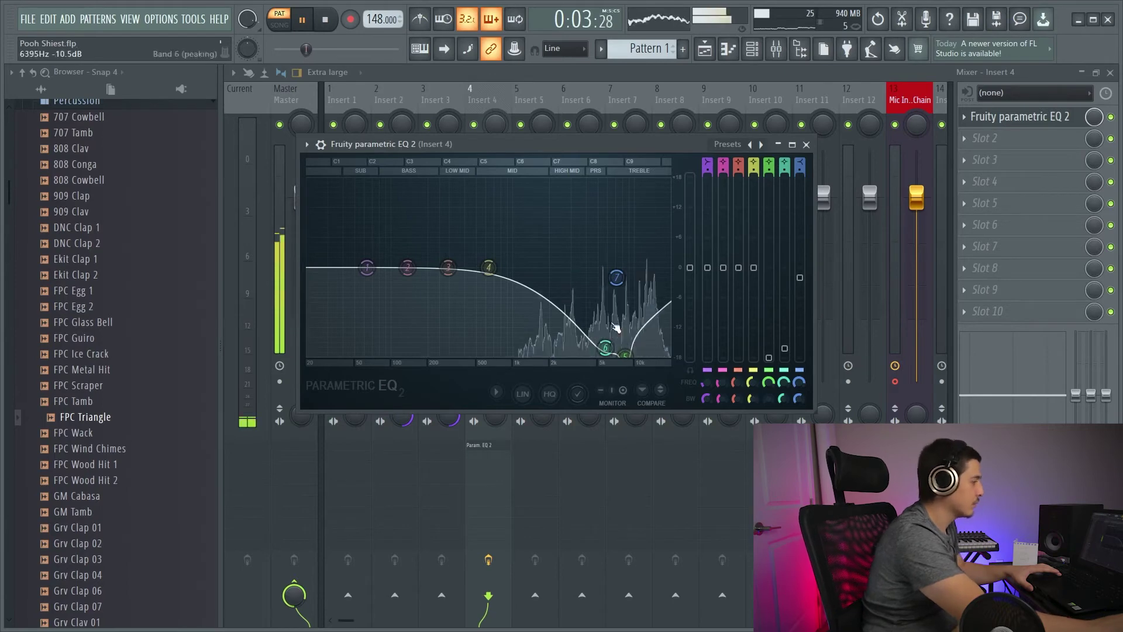
{"action": "key", "text": "space"}
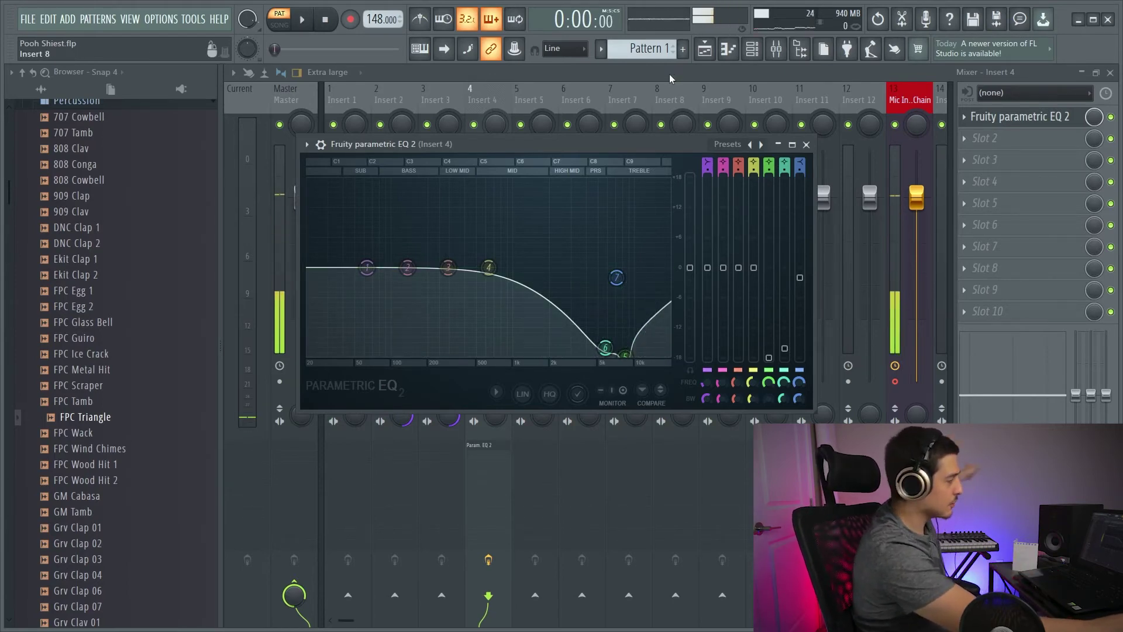
- Close the equalizer, bring up the channel rack and play the pattern to hear the softened triangle
{"action": "key", "text": "Escape"}
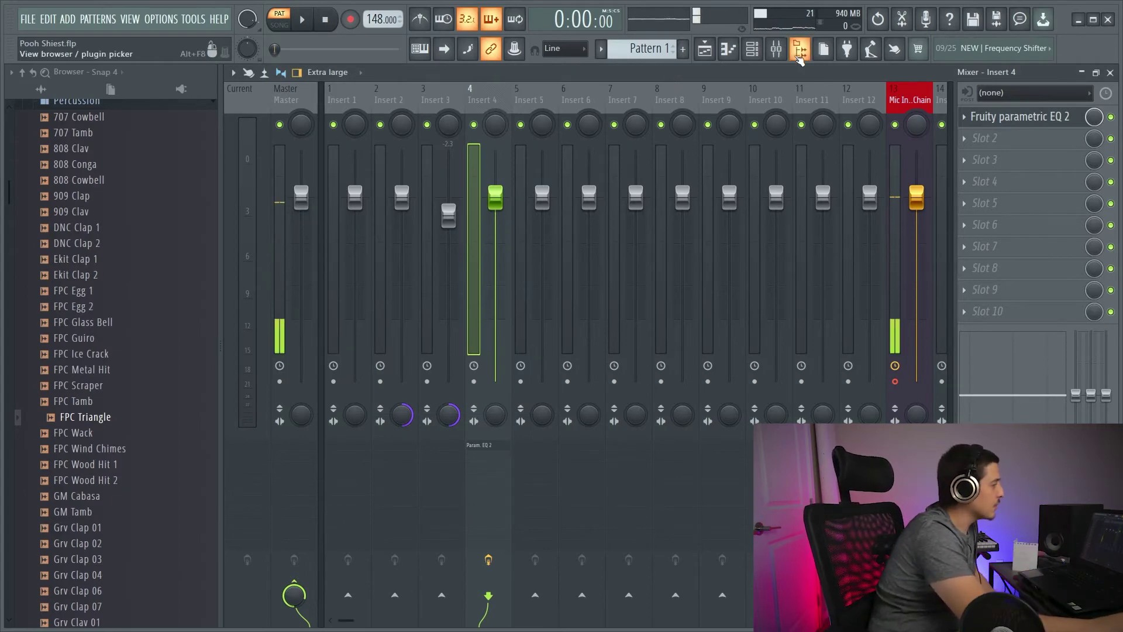
{"action": "left_click", "coordinate": [752, 49]}
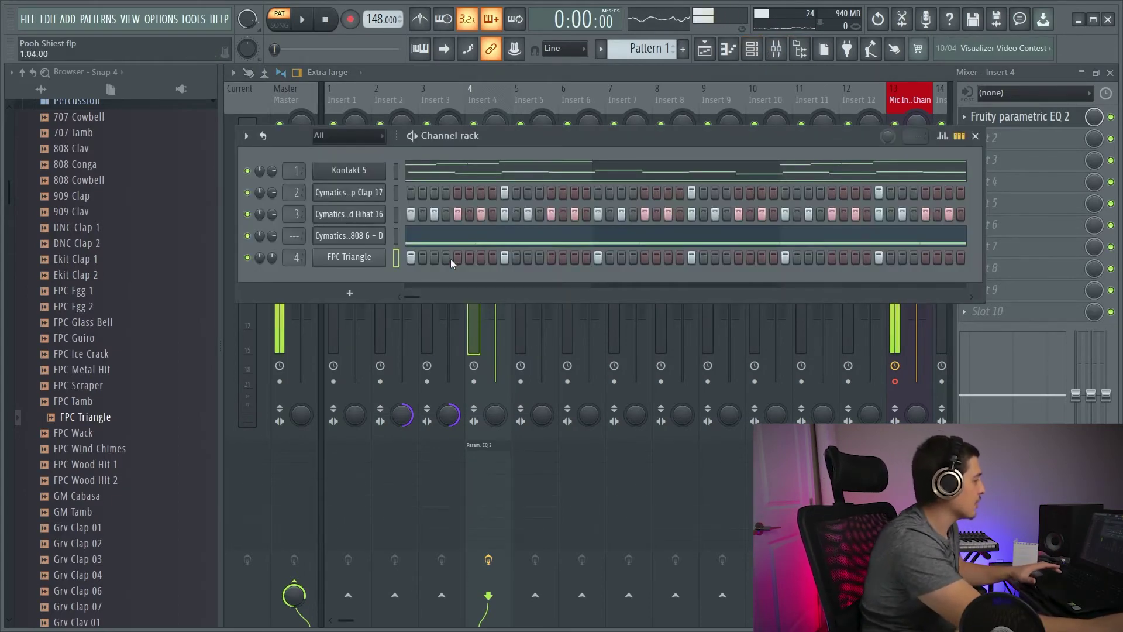
{"action": "key", "text": "space"}
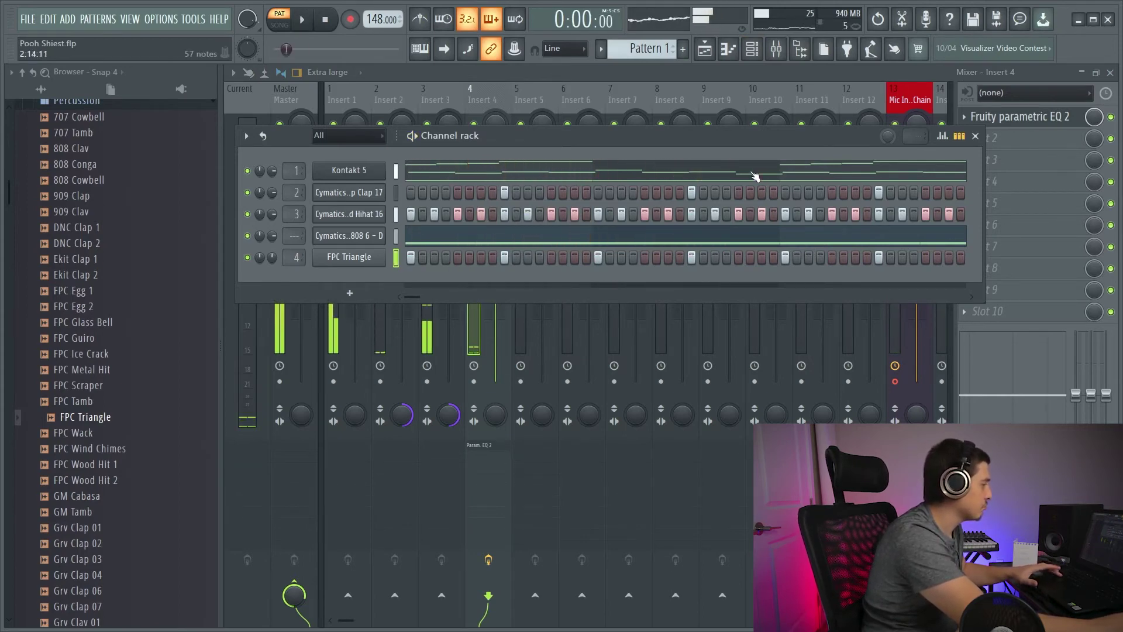
{"action": "key", "text": "space"}
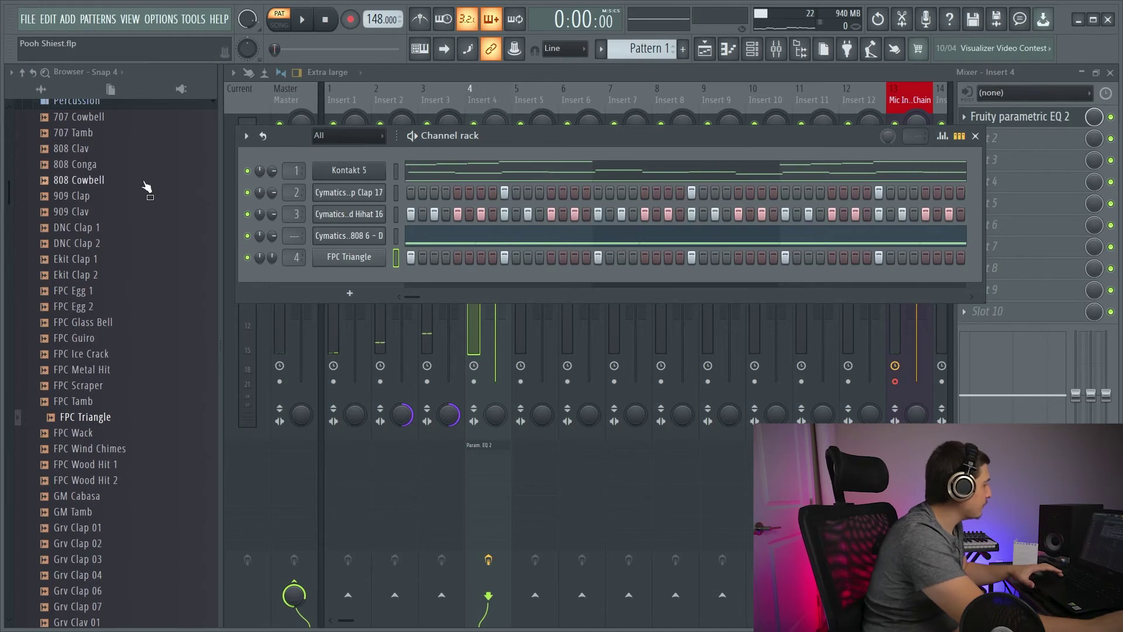
- Collapse the Percussion samples and open the Hard Kicks folder under Modern Drums, Kicks in the Drums pack
{"action": "left_click", "coordinate": [111, 103]}
{"action": "scroll", "coordinate": [171, 237], "scroll_direction": "down", "scroll_amount": 4}
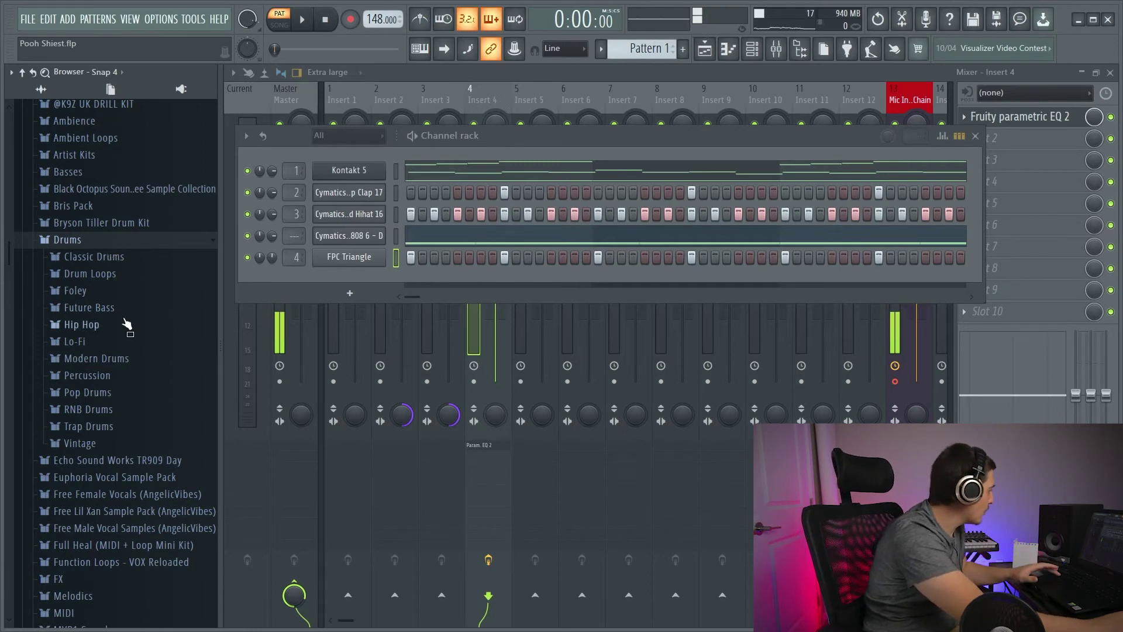
{"action": "left_click", "coordinate": [88, 358]}
{"action": "left_click", "coordinate": [113, 431]}
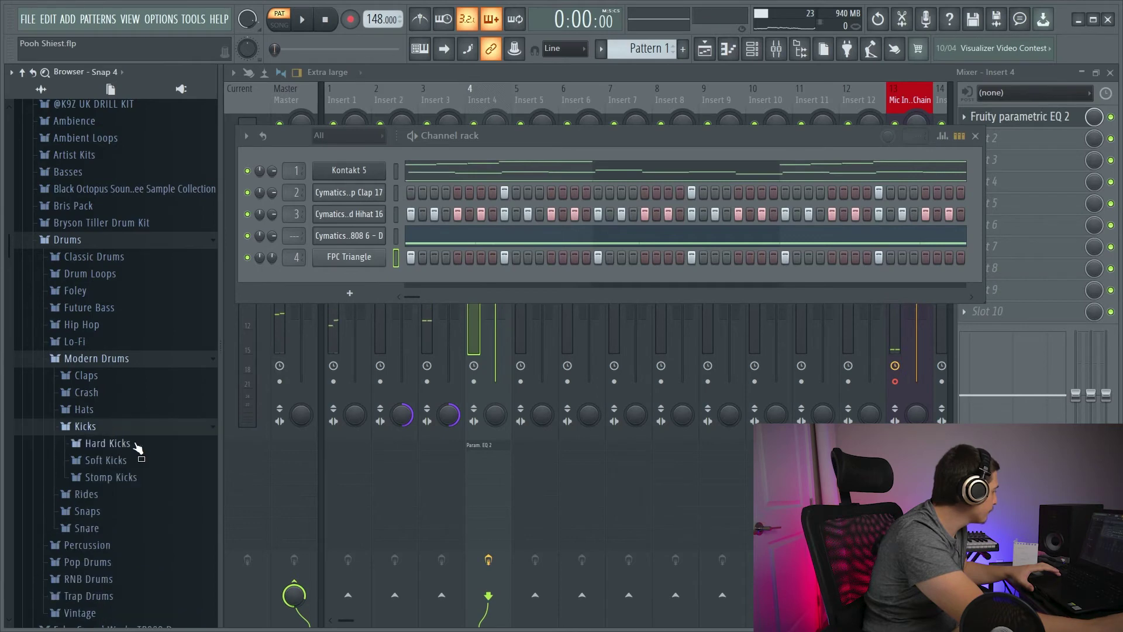
{"action": "scroll", "coordinate": [128, 444], "scroll_direction": "down", "scroll_amount": 4}
{"action": "left_click", "coordinate": [108, 254]}
- Audition VYPR Hard Kicks 1 to 4 over the playing pattern and add Hard Kick 4 - C as a new channel
{"action": "left_click", "coordinate": [150, 334]}
{"action": "left_click", "coordinate": [154, 271]}
{"action": "key", "text": "space"}
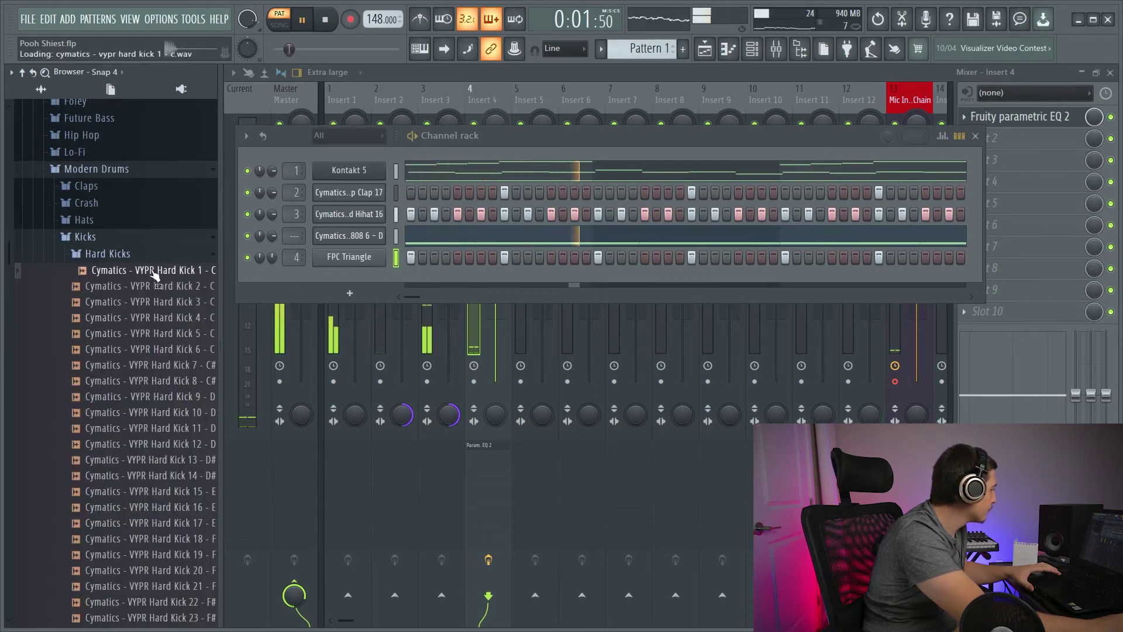
{"action": "left_click", "coordinate": [159, 287]}
{"action": "left_click", "coordinate": [163, 302]}
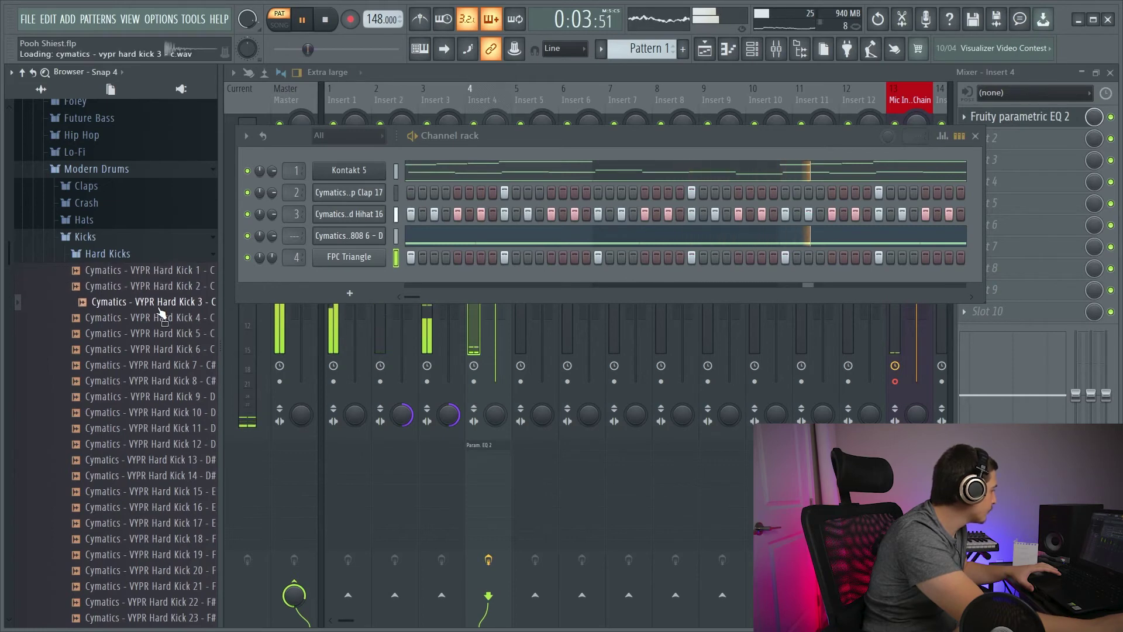
{"action": "left_click", "coordinate": [164, 317]}
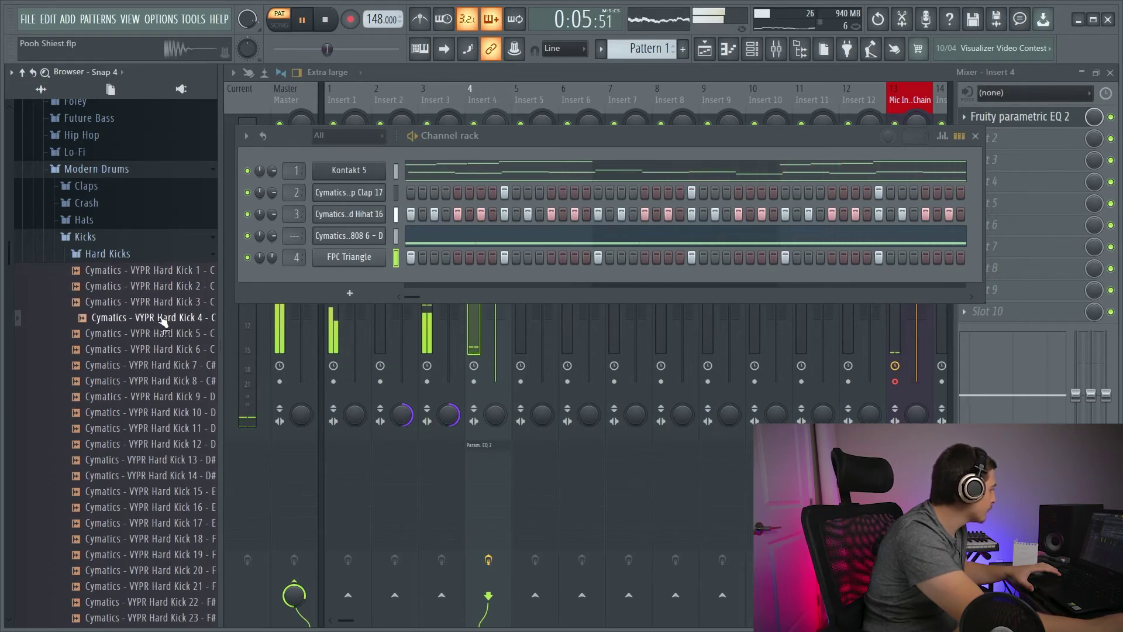
{"action": "left_click", "coordinate": [166, 303]}
{"action": "left_click", "coordinate": [165, 317]}
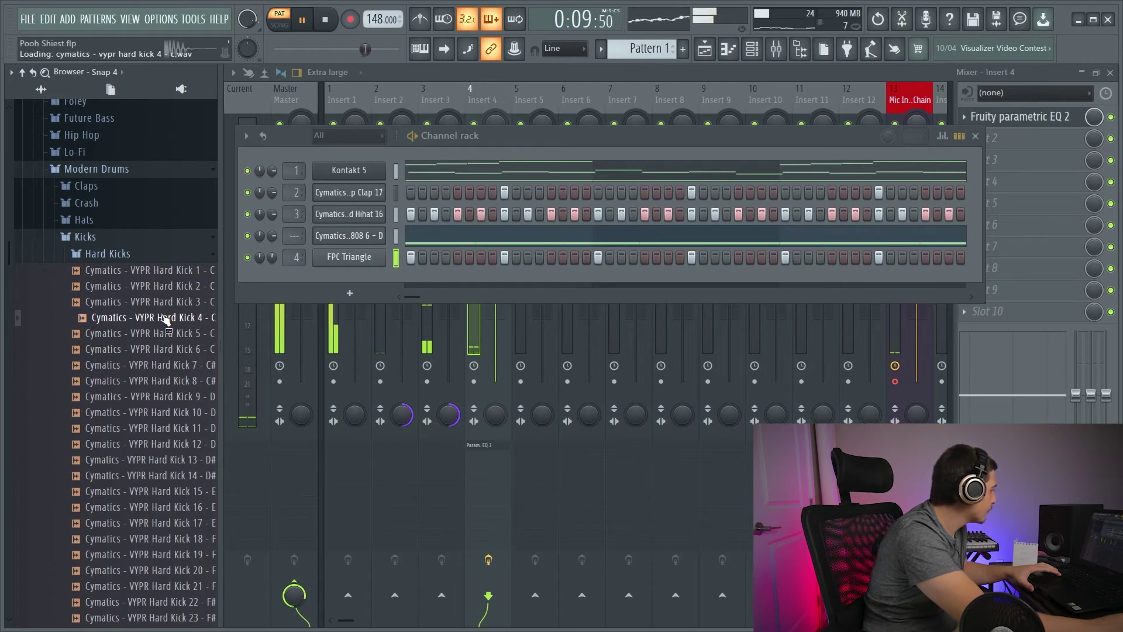
{"action": "key", "text": "space"}
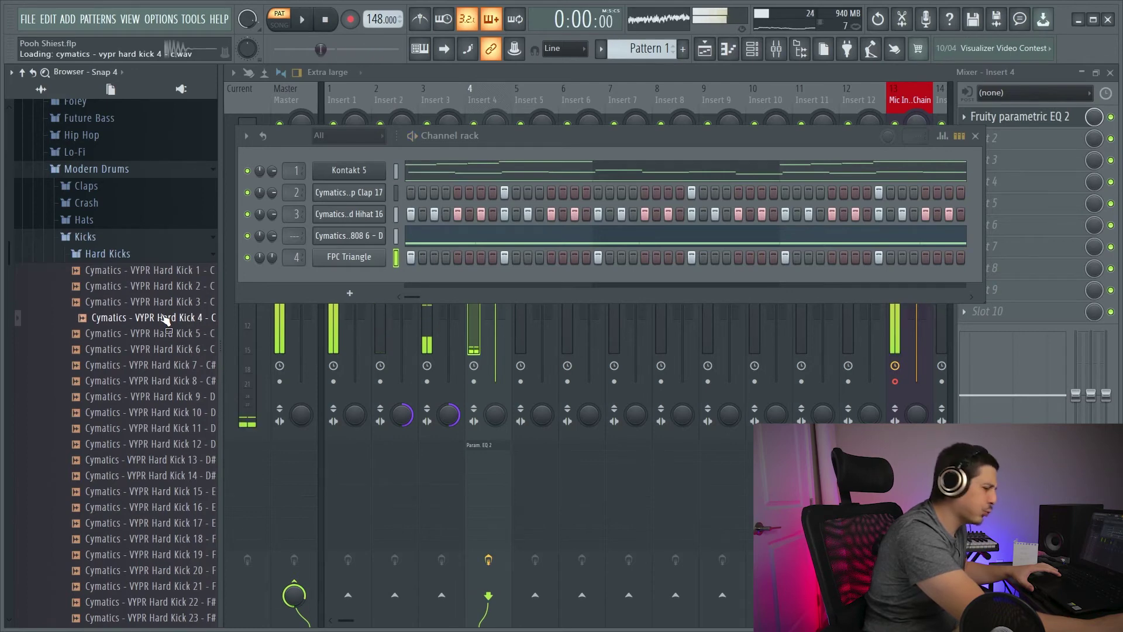
{"action": "left_click_drag", "start_coordinate": [165, 319], "coordinate": [368, 293]}
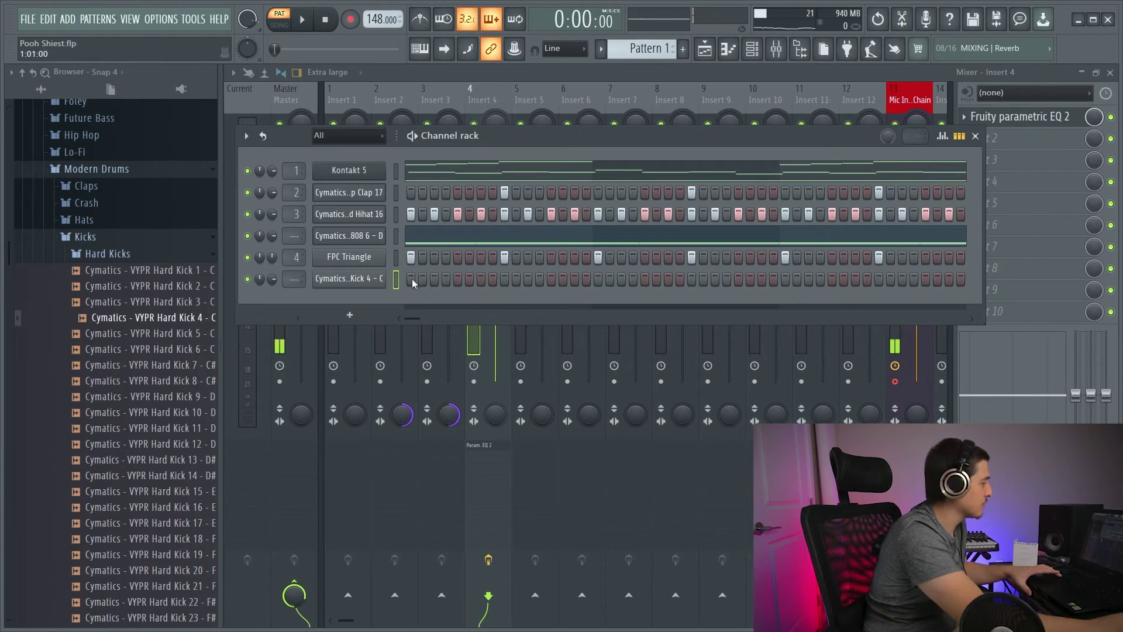
- Program the first Hard Kick 4 hits, including steps 7 and 23, and check them against playback
{"action": "left_click", "coordinate": [481, 280]}
{"action": "key", "text": "space"}
{"action": "left_click", "coordinate": [668, 280]}
{"action": "right_click", "coordinate": [633, 279]}
{"action": "left_click", "coordinate": [738, 280]}
{"action": "key", "text": "space"}
- Continue the Hard Kick 4 rhythm through the later bars of the pattern and widen the channel rack to show more steps
{"action": "left_click_drag", "start_coordinate": [414, 318], "coordinate": [442, 319]}
{"action": "left_click", "coordinate": [528, 279]}
{"action": "left_click", "coordinate": [598, 280]}
{"action": "key", "text": "space"}
{"action": "left_click", "coordinate": [704, 280]}
{"action": "left_click", "coordinate": [773, 280]}
{"action": "left_click", "coordinate": [657, 280]}
{"action": "left_click", "coordinate": [668, 280]}
{"action": "left_click", "coordinate": [738, 280]}
{"action": "left_click", "coordinate": [621, 279]}
{"action": "left_click_drag", "start_coordinate": [984, 234], "coordinate": [1031, 234]}
{"action": "left_click", "coordinate": [504, 279]}
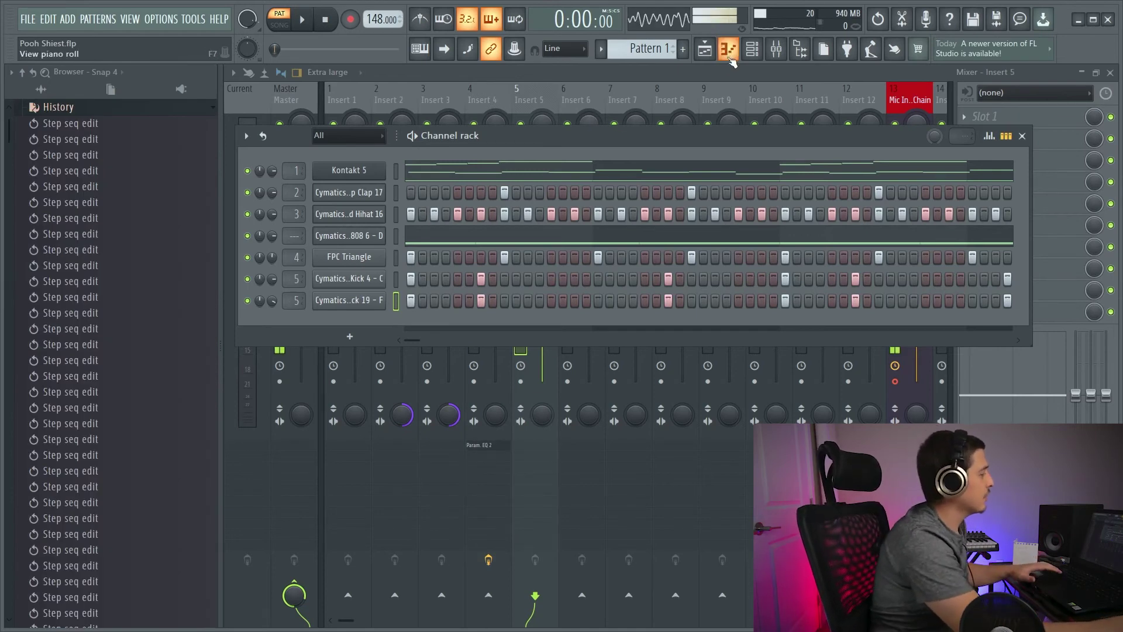
- Place Pattern 1 at bar 1 of playlist Track 1 and split it by channel
{"action": "left_click", "coordinate": [752, 49]}
{"action": "left_click", "coordinate": [705, 49]}
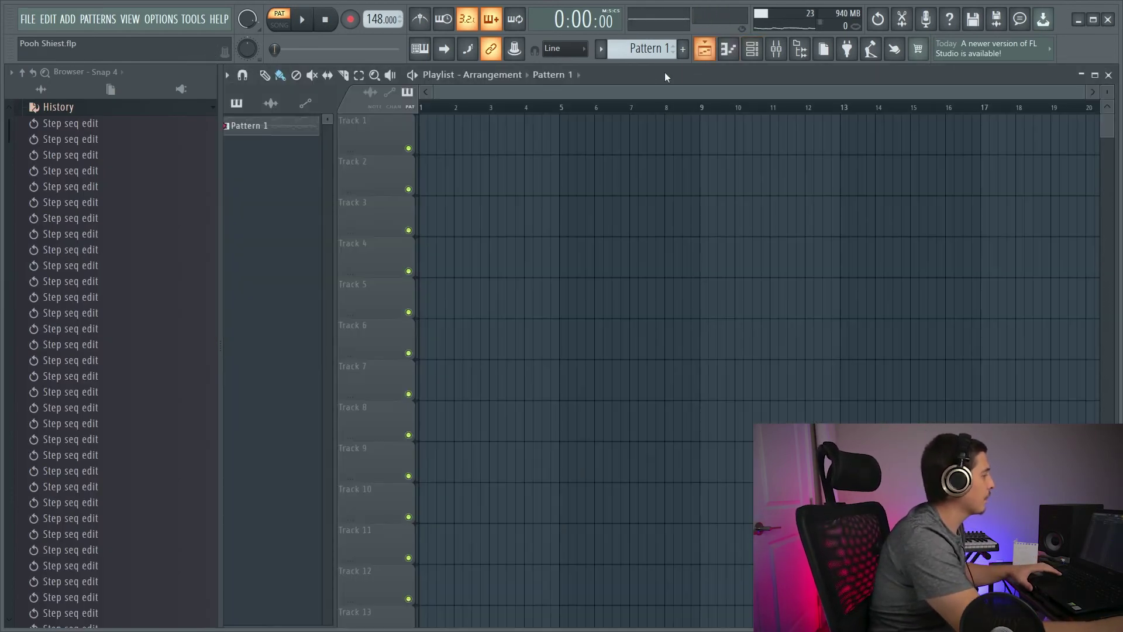
{"action": "left_click", "coordinate": [449, 135]}
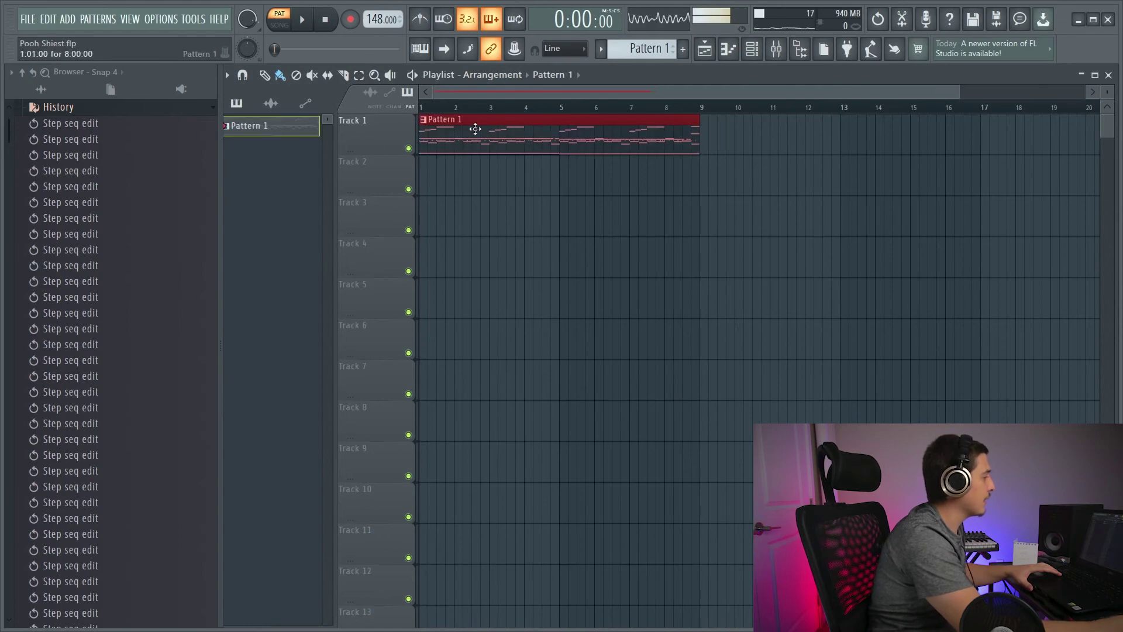
{"action": "left_click", "coordinate": [628, 48]}
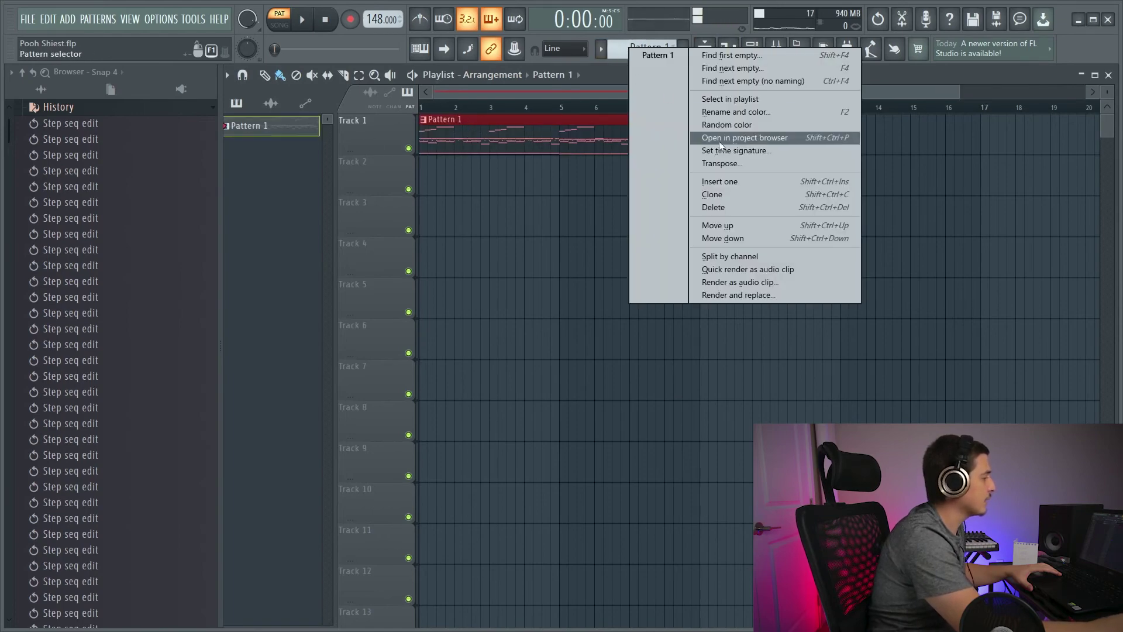
{"action": "left_click", "coordinate": [740, 257]}
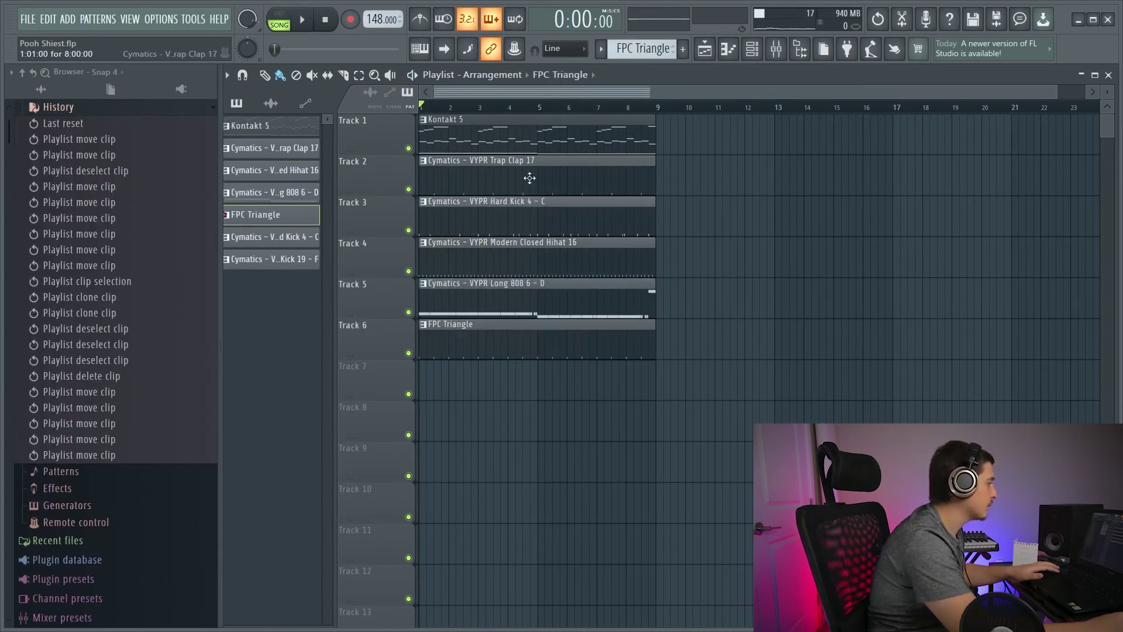
- Arrange the split clips on Tracks 1 to 7 as Kontakt 5, clap, hi-hat, 808, triangle, Hard Kick 4 and Hard Kick 19
{"action": "left_click", "coordinate": [786, 256]}
{"action": "right_click", "coordinate": [786, 256]}
{"action": "left_click_drag", "start_coordinate": [761, 251], "coordinate": [585, 424]}
{"action": "left_click_drag", "start_coordinate": [545, 261], "coordinate": [546, 220]}
{"action": "left_click", "coordinate": [709, 141], "text": "ctrl"}
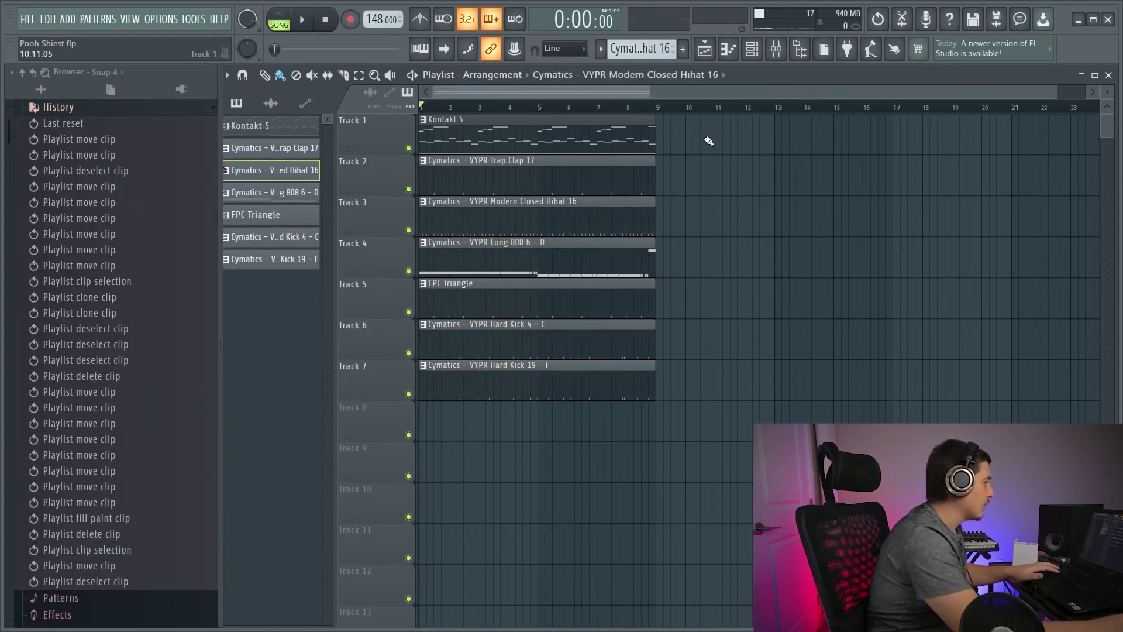
- Duplicate the full block of eight-bar clips four times along the playlist
{"action": "key", "text": "ctrl+a"}
{"action": "key", "text": "ctrl+b"}
{"action": "key", "text": "ctrl+b"}
{"action": "key", "text": "ctrl+b"}
{"action": "key", "text": "ctrl+b"}
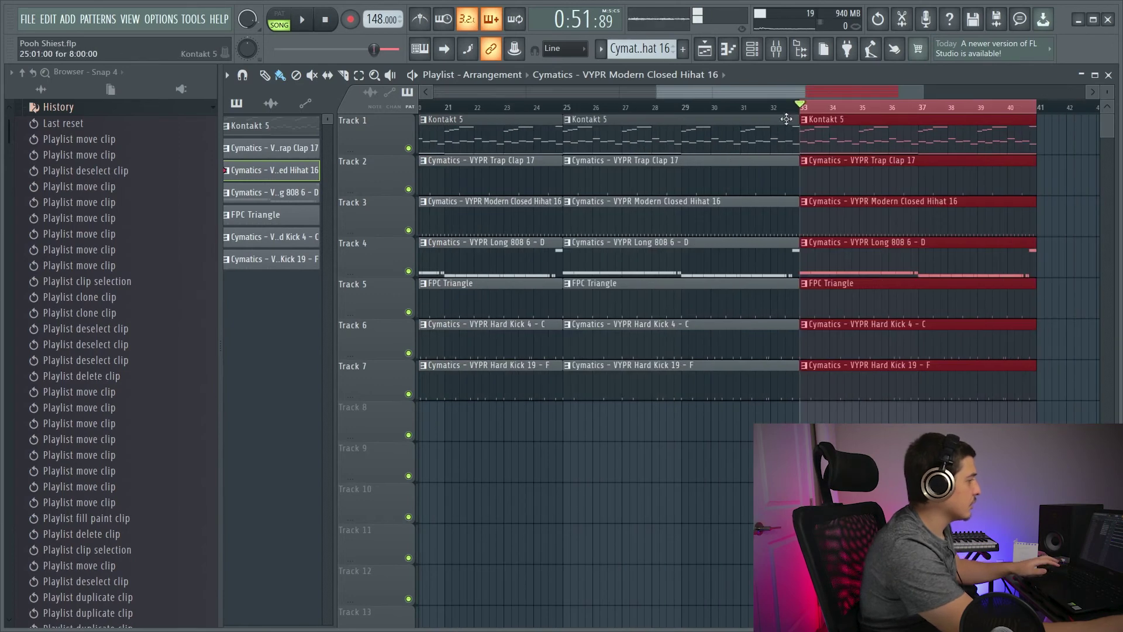
- Delete the clap, hi-hat, 808, triangle and both kick clips from the first eight bars, keeping only Kontakt 5
{"action": "left_click_drag", "start_coordinate": [760, 92], "coordinate": [358, 166]}
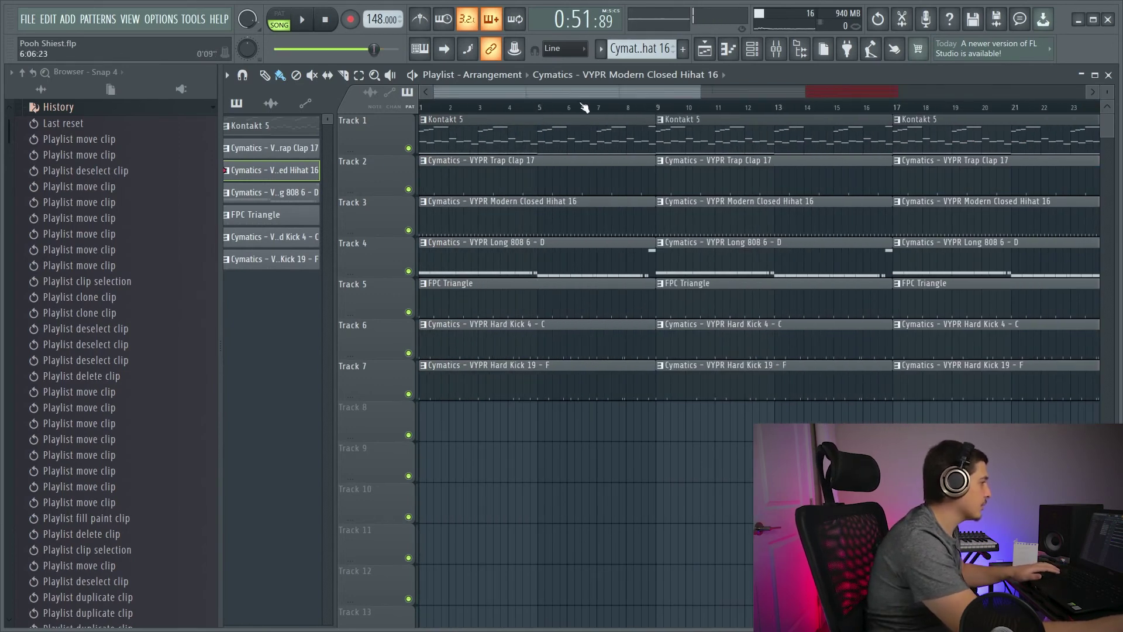
{"action": "key", "text": "space"}
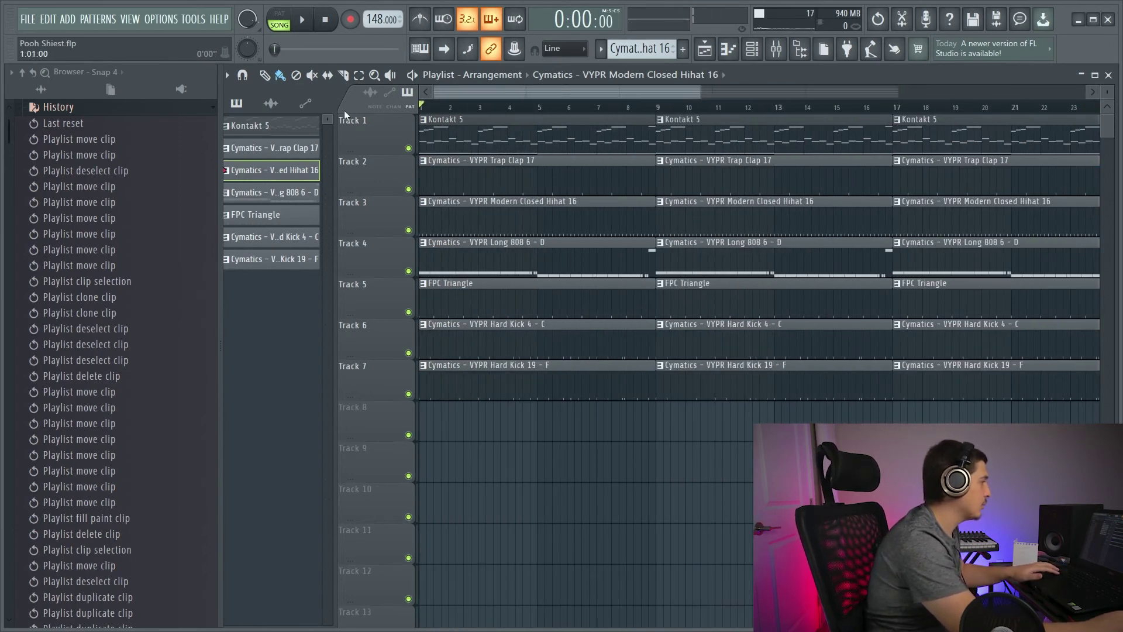
{"action": "right_click", "coordinate": [568, 381]}
{"action": "right_click", "coordinate": [562, 340]}
{"action": "right_click", "coordinate": [556, 300]}
{"action": "right_click", "coordinate": [550, 260]}
{"action": "right_click", "coordinate": [542, 224]}
{"action": "right_click", "coordinate": [535, 188]}
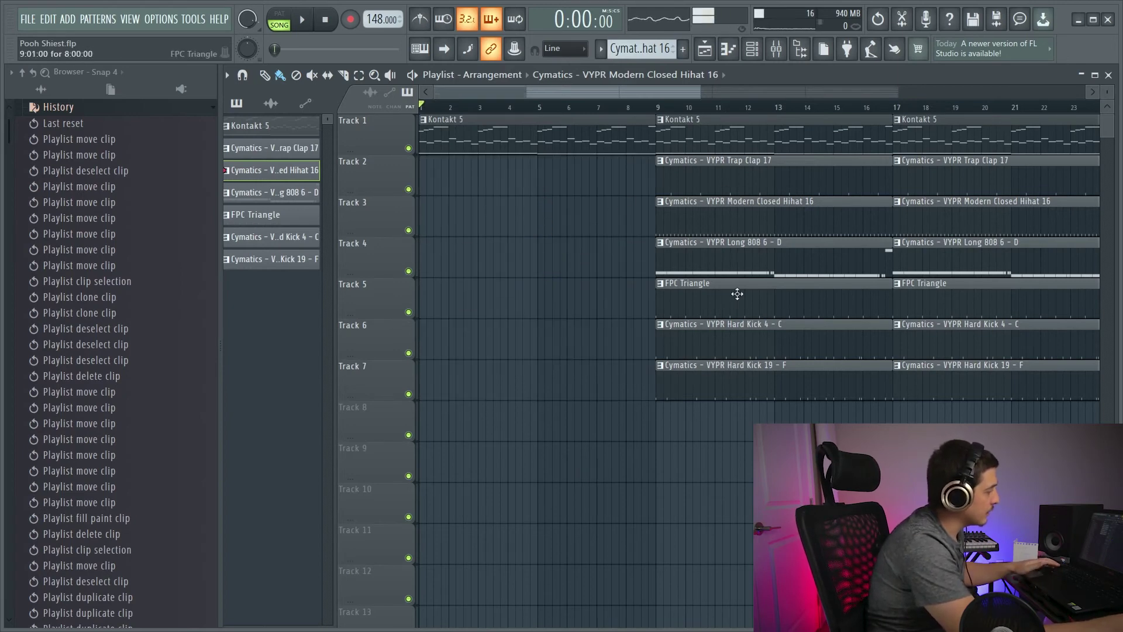
- Copy the FPC Triangle clip into the first eight bars and play the arrangement through the drum entry
{"action": "left_click_drag", "start_coordinate": [737, 294], "coordinate": [500, 293]}
{"action": "key", "text": "space"}
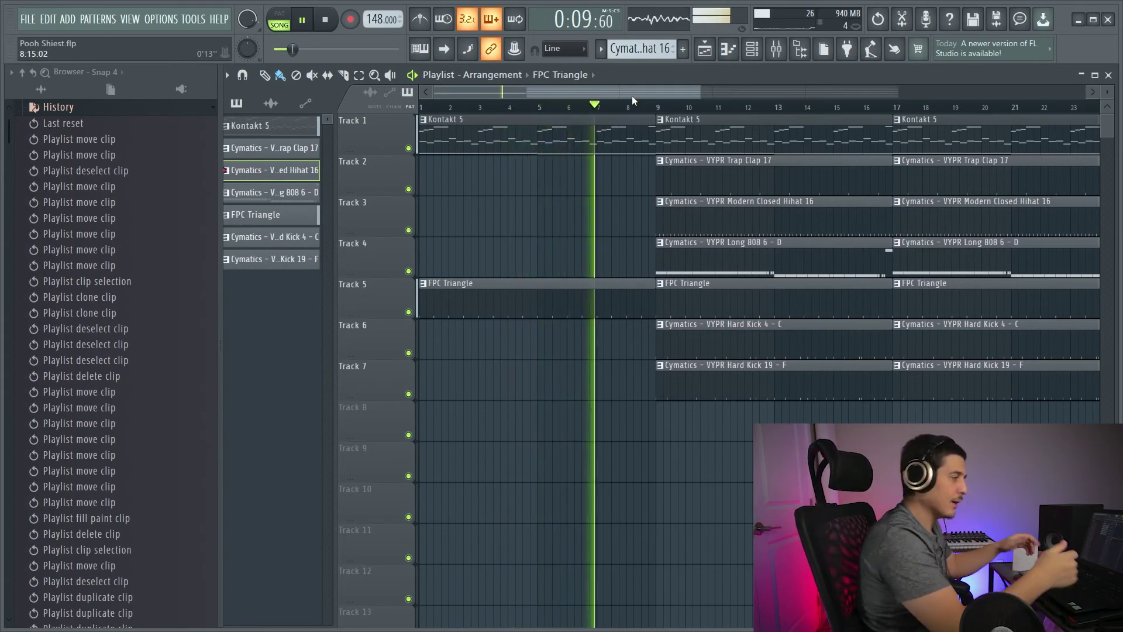
{"action": "left_click_drag", "start_coordinate": [637, 96], "coordinate": [750, 110]}
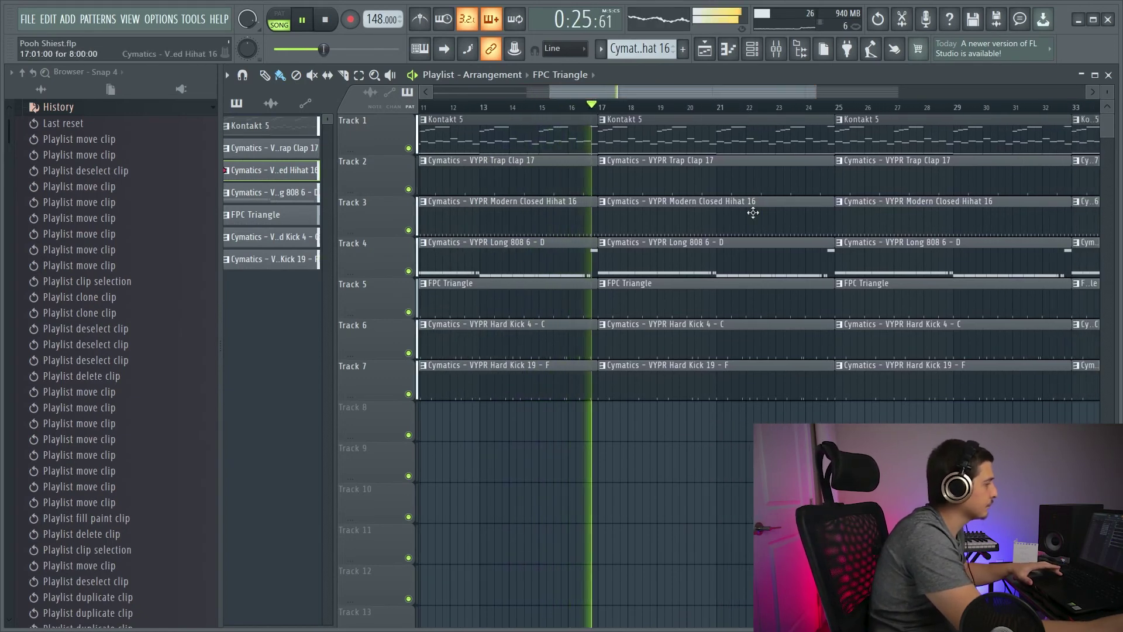
{"action": "key", "text": "space"}
- Open the Kontakt 5 channel's mixer insert and lower its fader to -1.5 dB
{"action": "double_click", "coordinate": [805, 131]}
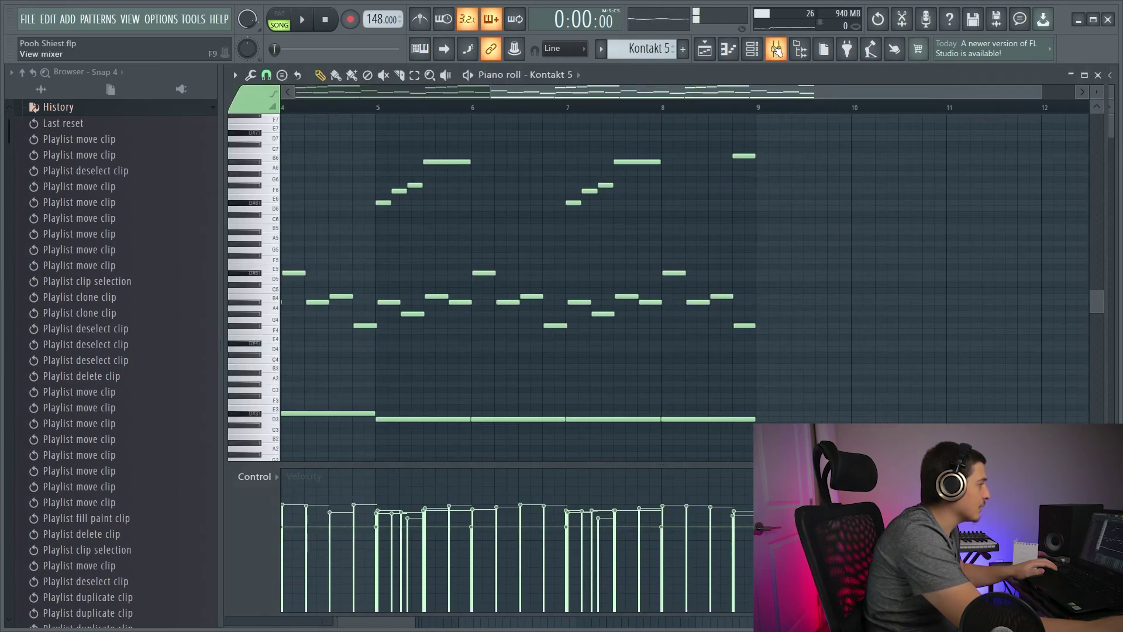
{"action": "left_click", "coordinate": [752, 50]}
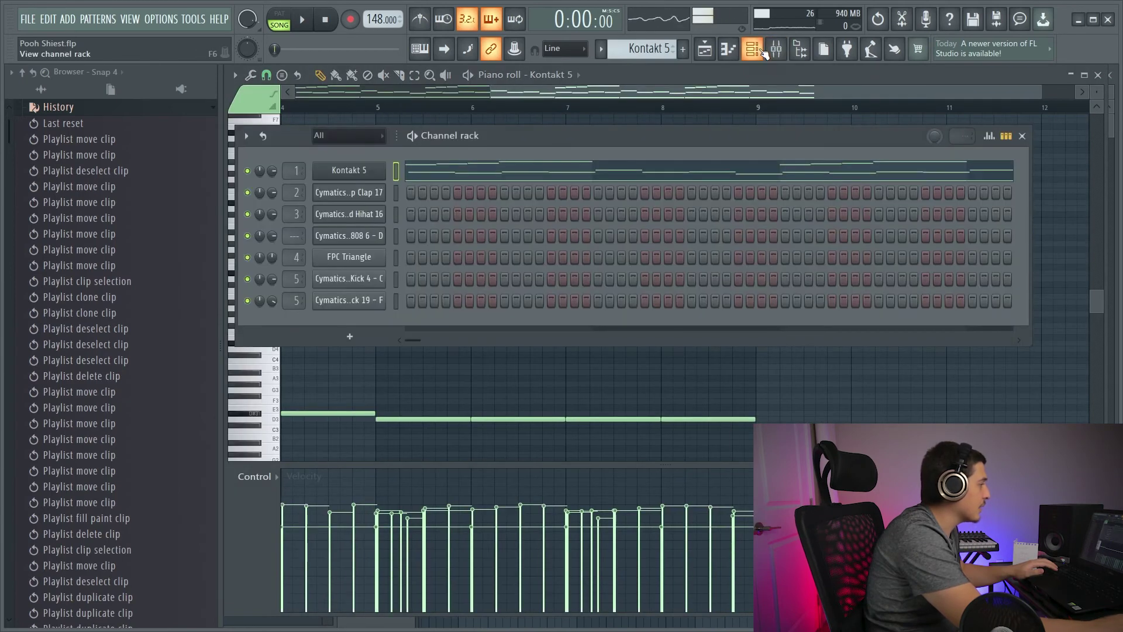
{"action": "double_click", "coordinate": [299, 172]}
{"action": "left_click", "coordinate": [965, 116]}
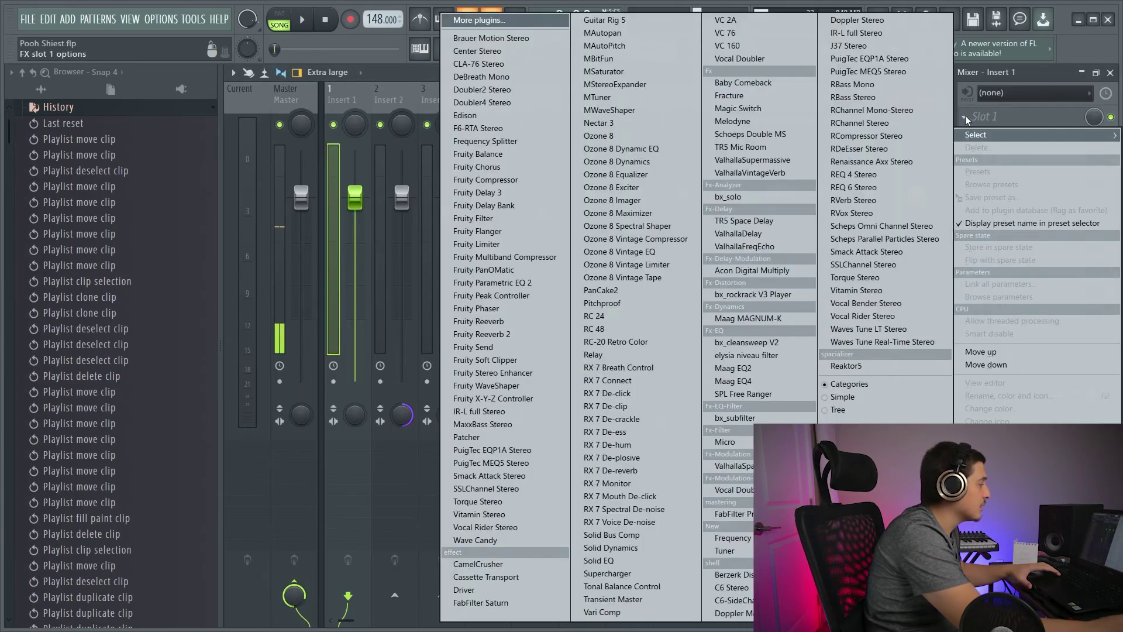
{"action": "left_click", "coordinate": [1023, 101]}
{"action": "left_click_drag", "start_coordinate": [355, 198], "coordinate": [355, 209]}
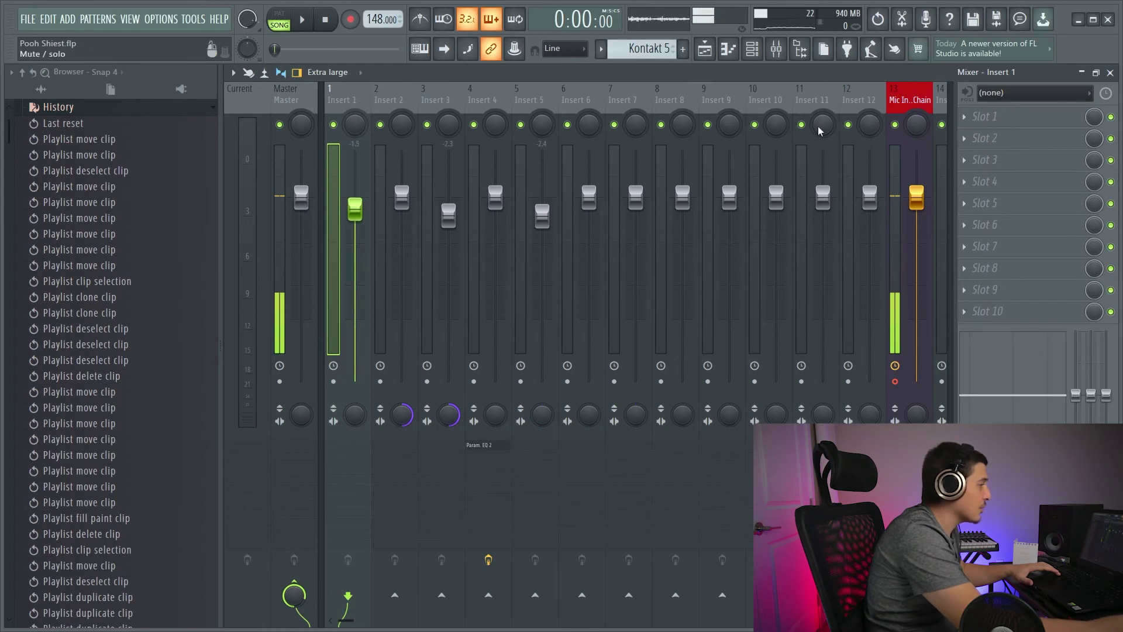
- Load Ozone 8 Dynamic EQ in the first effect slot of Insert 1 and replace it with Fruity Parametric EQ 2
{"action": "left_click", "coordinate": [972, 119]}
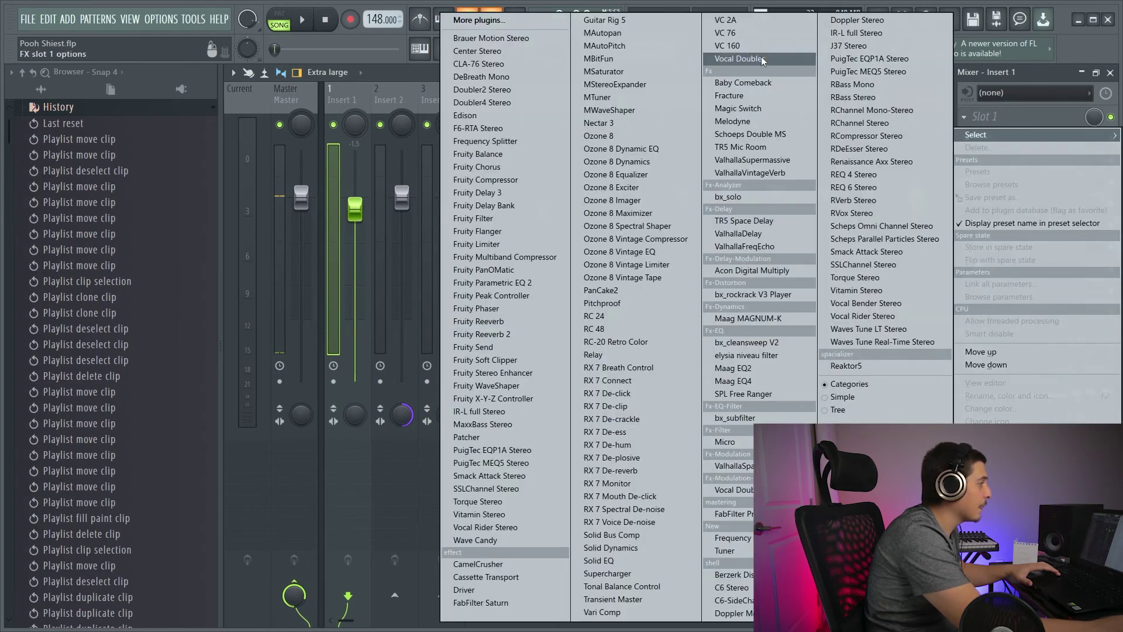
{"action": "left_click", "coordinate": [643, 150]}
{"action": "left_click", "coordinate": [969, 114]}
{"action": "mouse_move", "coordinate": [994, 134]}
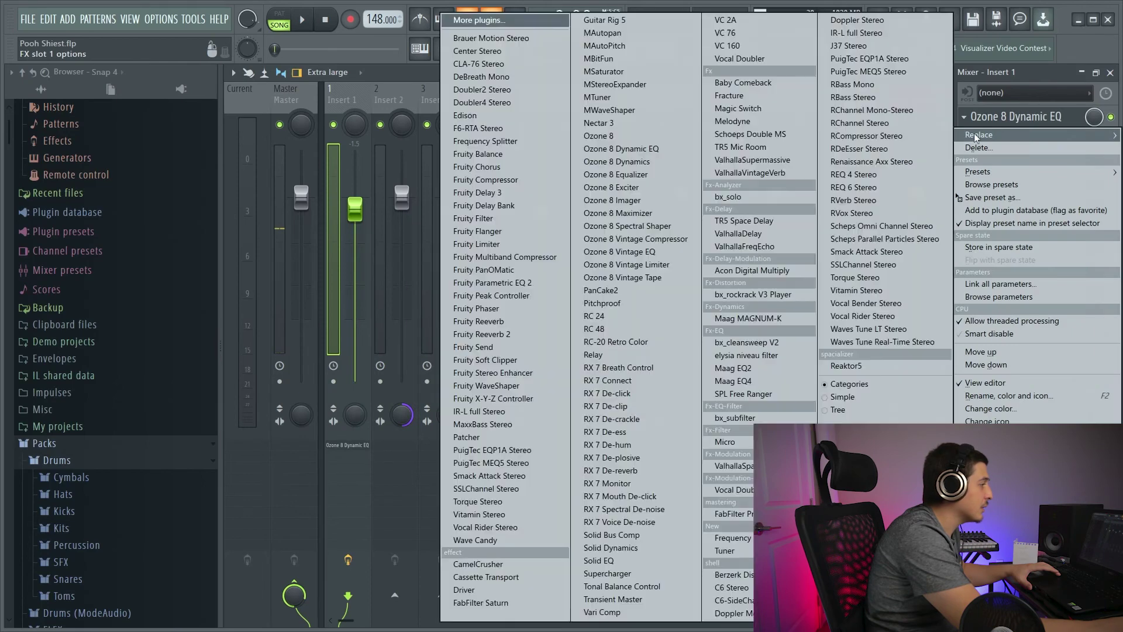
{"action": "left_click", "coordinate": [492, 282]}
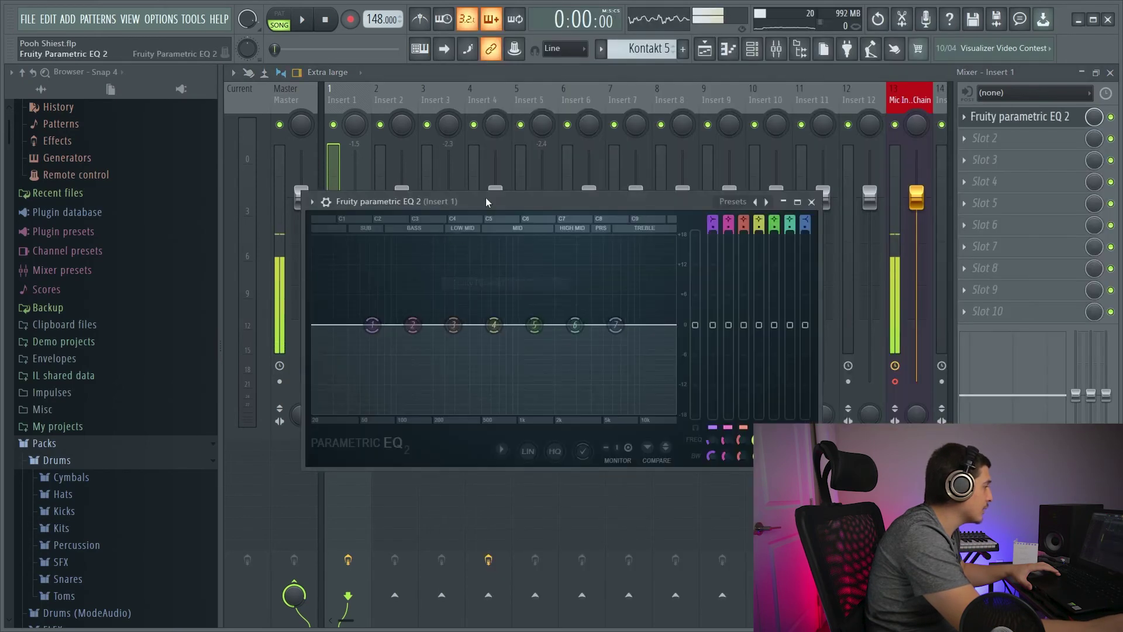
- Cut band 4 slightly on the Kontakt 5 equalizer and turn band 1 into a low-end high-pass filter, checking against playback
{"action": "key", "text": "space"}
{"action": "mouse_move", "coordinate": [497, 242]}
{"action": "left_mouse_down"}
{"action": "mouse_move", "coordinate": [497, 269]}
{"action": "mouse_move", "coordinate": [499, 252]}
{"action": "left_mouse_up"}
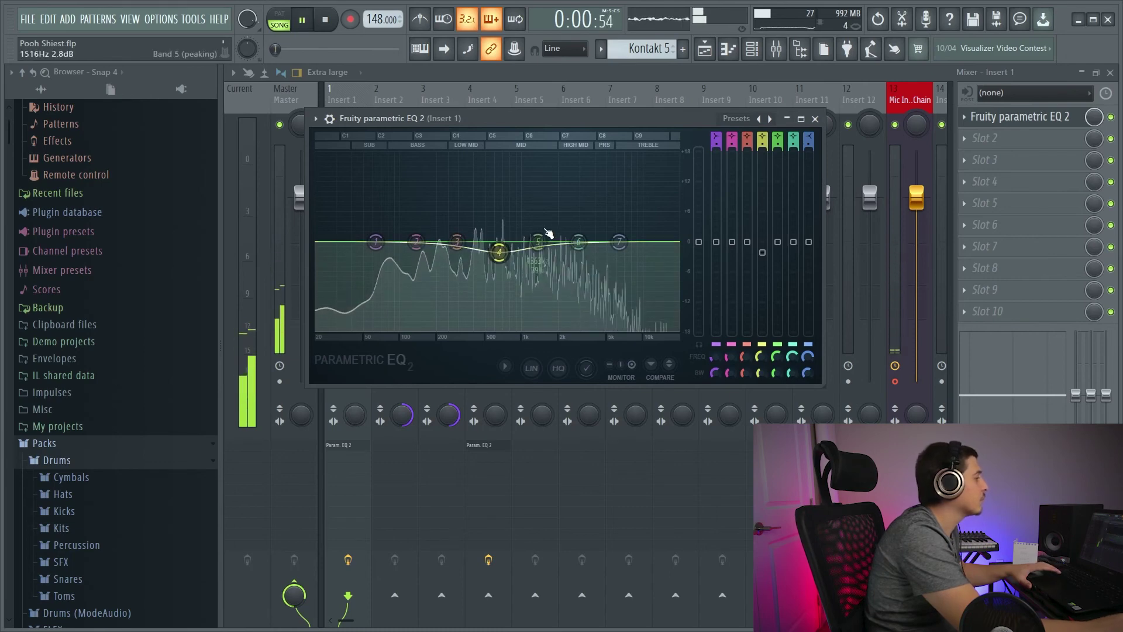
{"action": "key", "text": "space"}
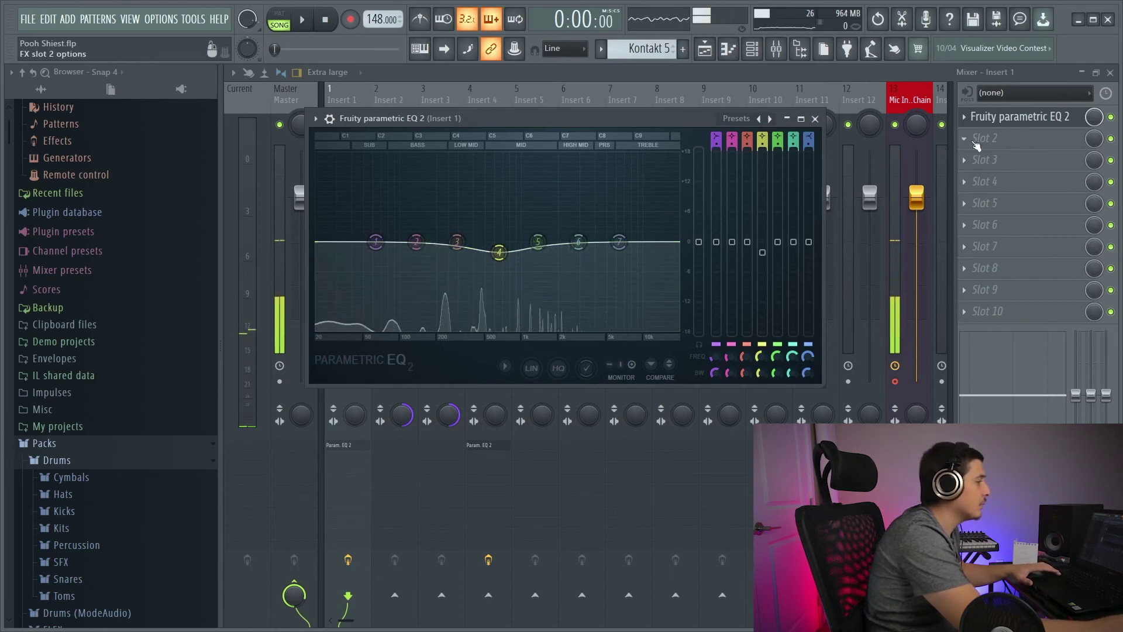
{"action": "left_click_drag", "start_coordinate": [716, 138], "coordinate": [716, 152]}
{"action": "mouse_move", "coordinate": [376, 241]}
{"action": "left_mouse_down"}
{"action": "mouse_move", "coordinate": [361, 242]}
{"action": "mouse_move", "coordinate": [374, 242]}
{"action": "left_mouse_up"}
{"action": "key", "text": "space"}
{"action": "key", "text": "space"}
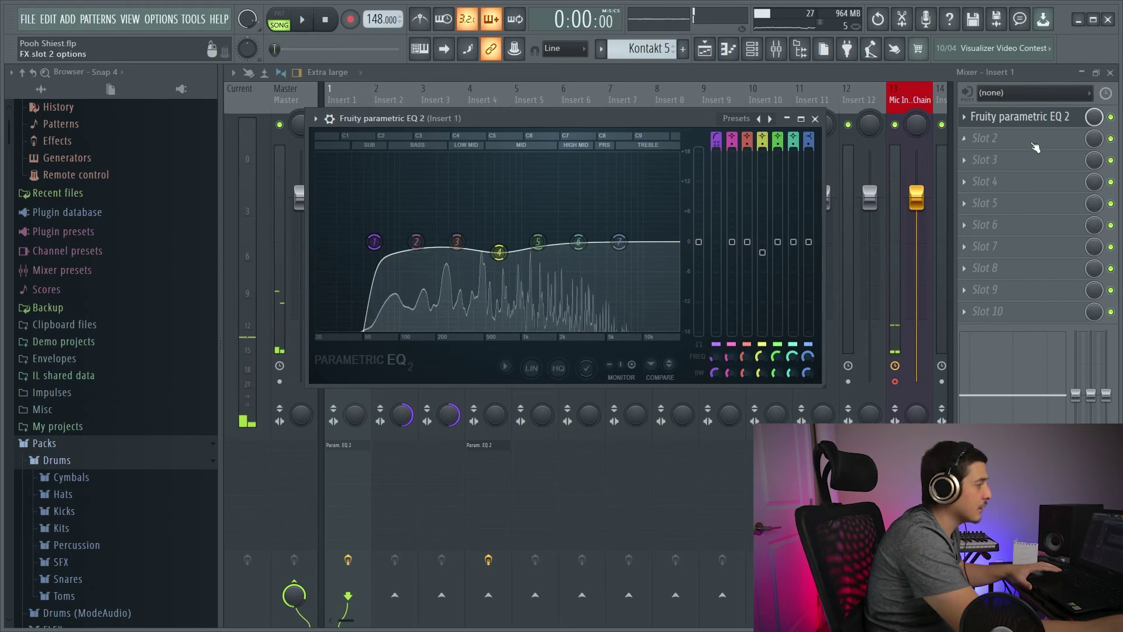
- Add ValhallaVintageVerb to the second slot of Insert 1 with a mix of 21.3% and a decay of 1.62 s
{"action": "left_click", "coordinate": [965, 138]}
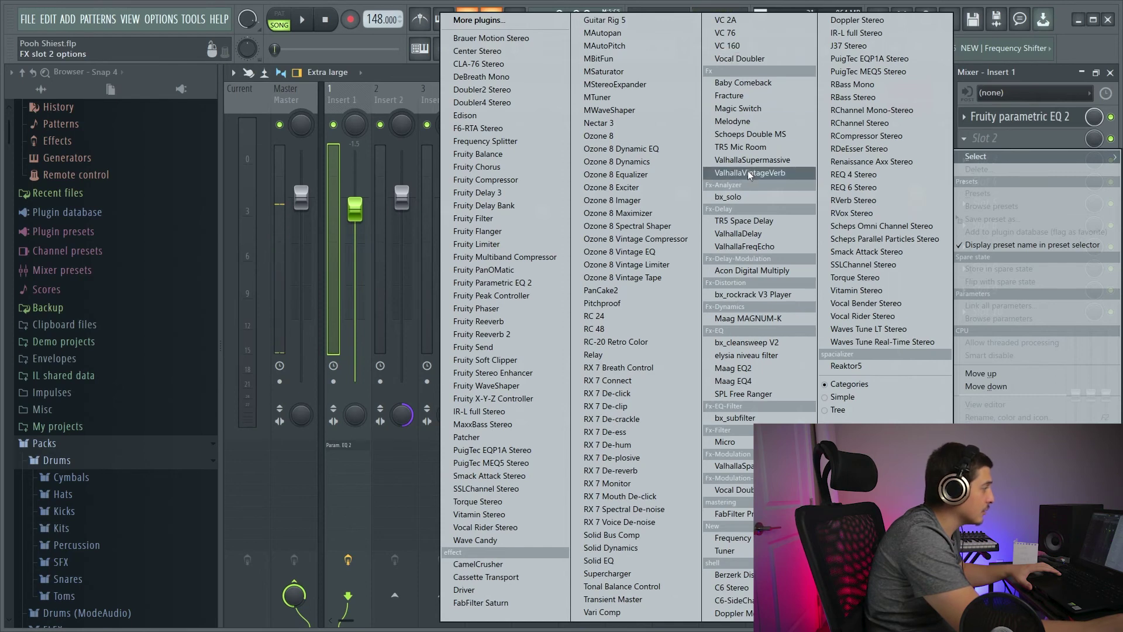
{"action": "left_click", "coordinate": [706, 174]}
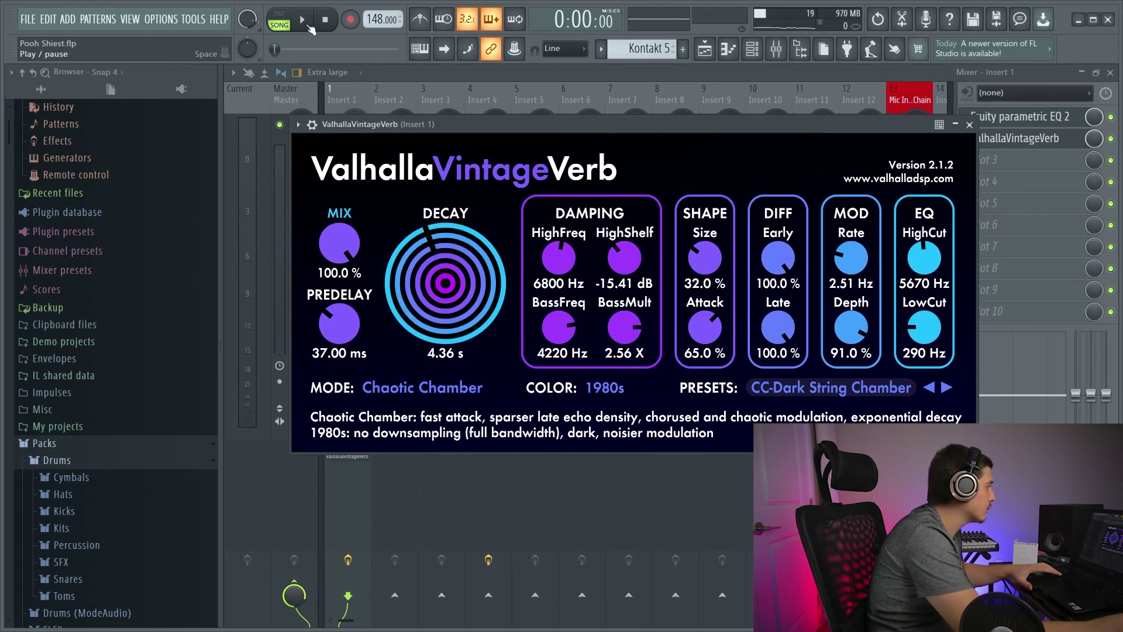
{"action": "left_click_drag", "start_coordinate": [339, 243], "coordinate": [345, 353]}
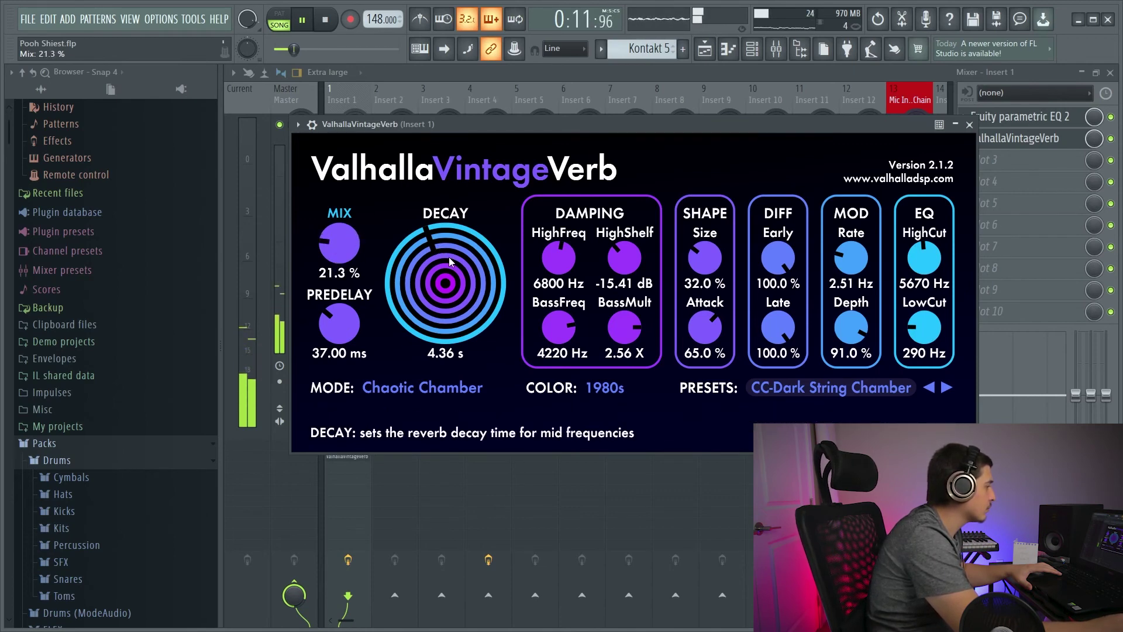
{"action": "scroll", "coordinate": [450, 281], "scroll_direction": "up", "scroll_amount": 2}
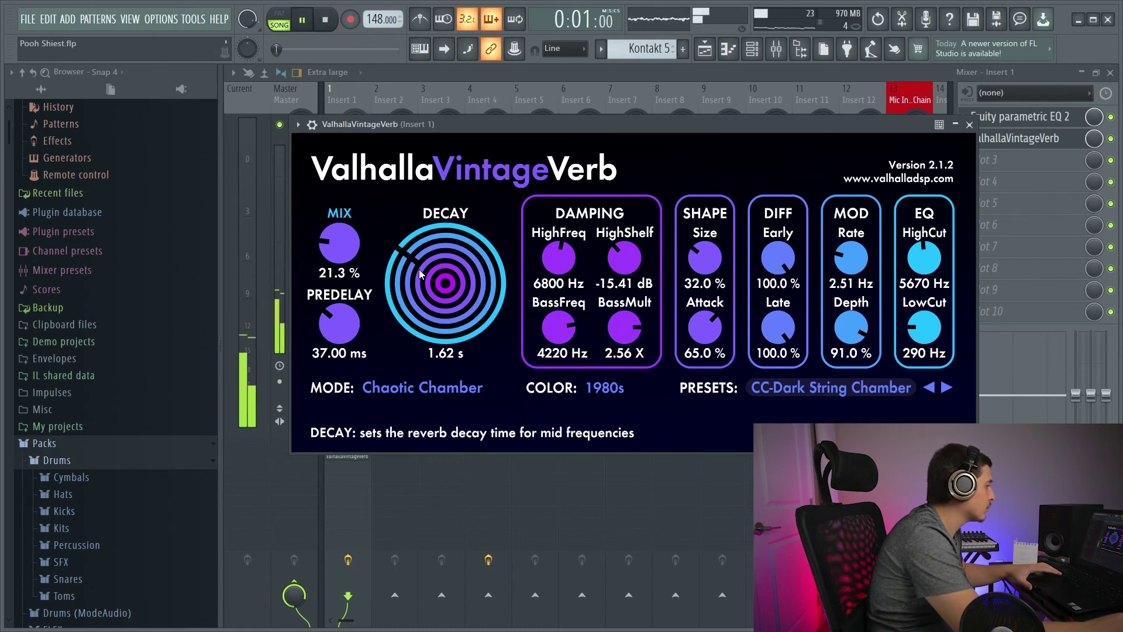
{"action": "left_click", "coordinate": [971, 125]}
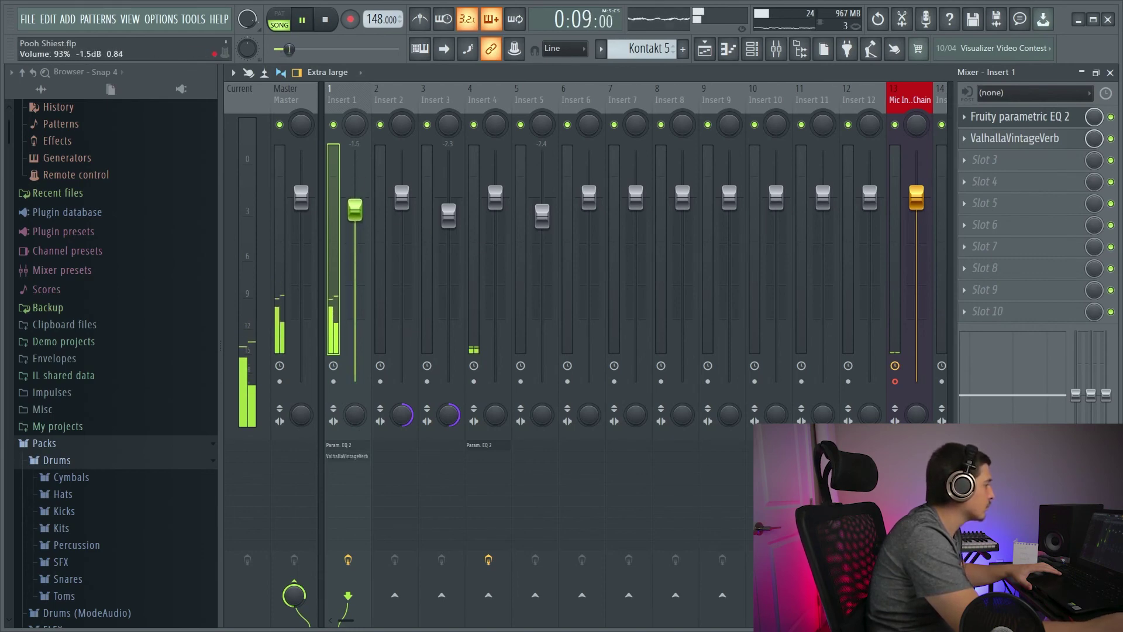
- Remove the Hard Kick 4 and Hard Kick 19 clips from bars 25 to 32 and check the mixer levels during playback
{"action": "left_click_drag", "start_coordinate": [500, 199], "coordinate": [500, 202]}
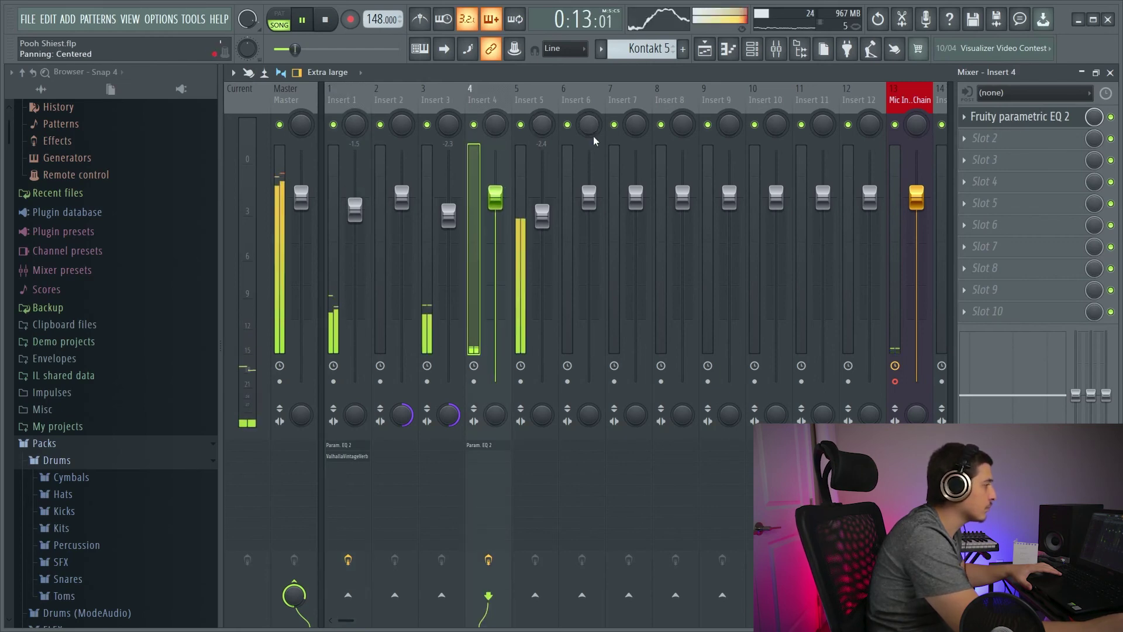
{"action": "left_click", "coordinate": [712, 51]}
{"action": "left_click_drag", "start_coordinate": [775, 89], "coordinate": [627, 92]}
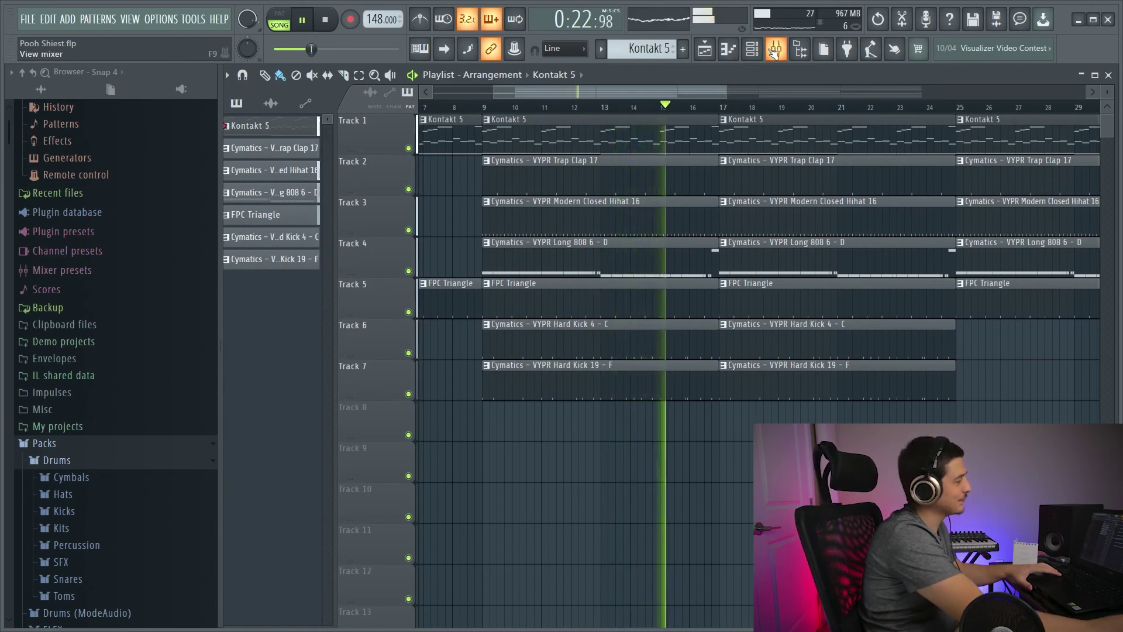
{"action": "left_click_drag", "start_coordinate": [713, 92], "coordinate": [763, 100]}
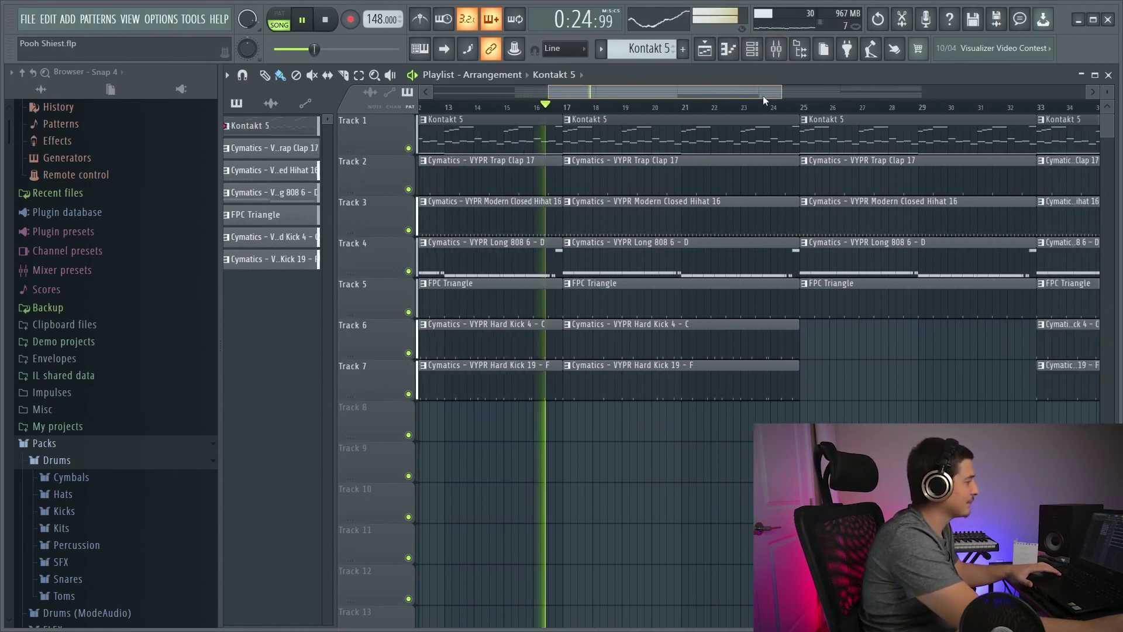
{"action": "left_click", "coordinate": [775, 48]}
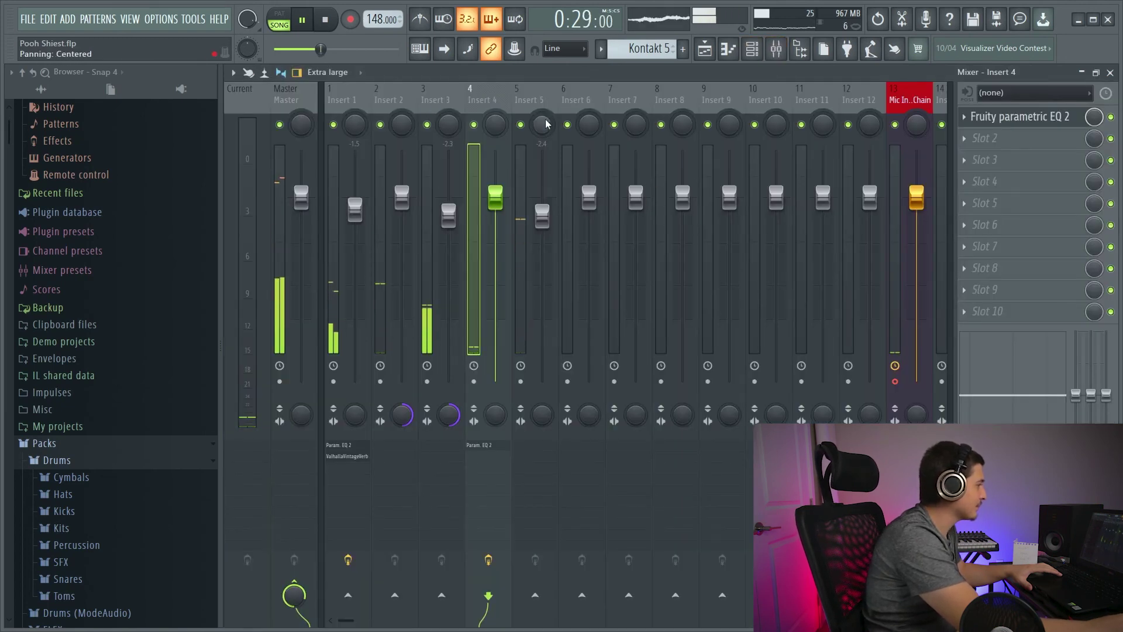
{"action": "key", "text": "space"}
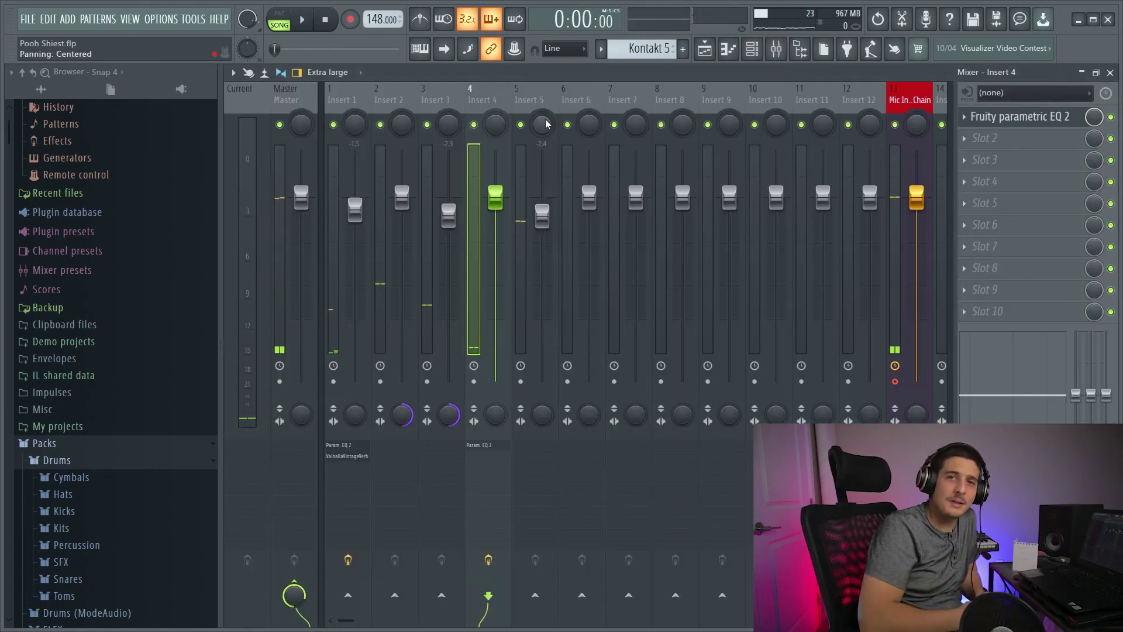